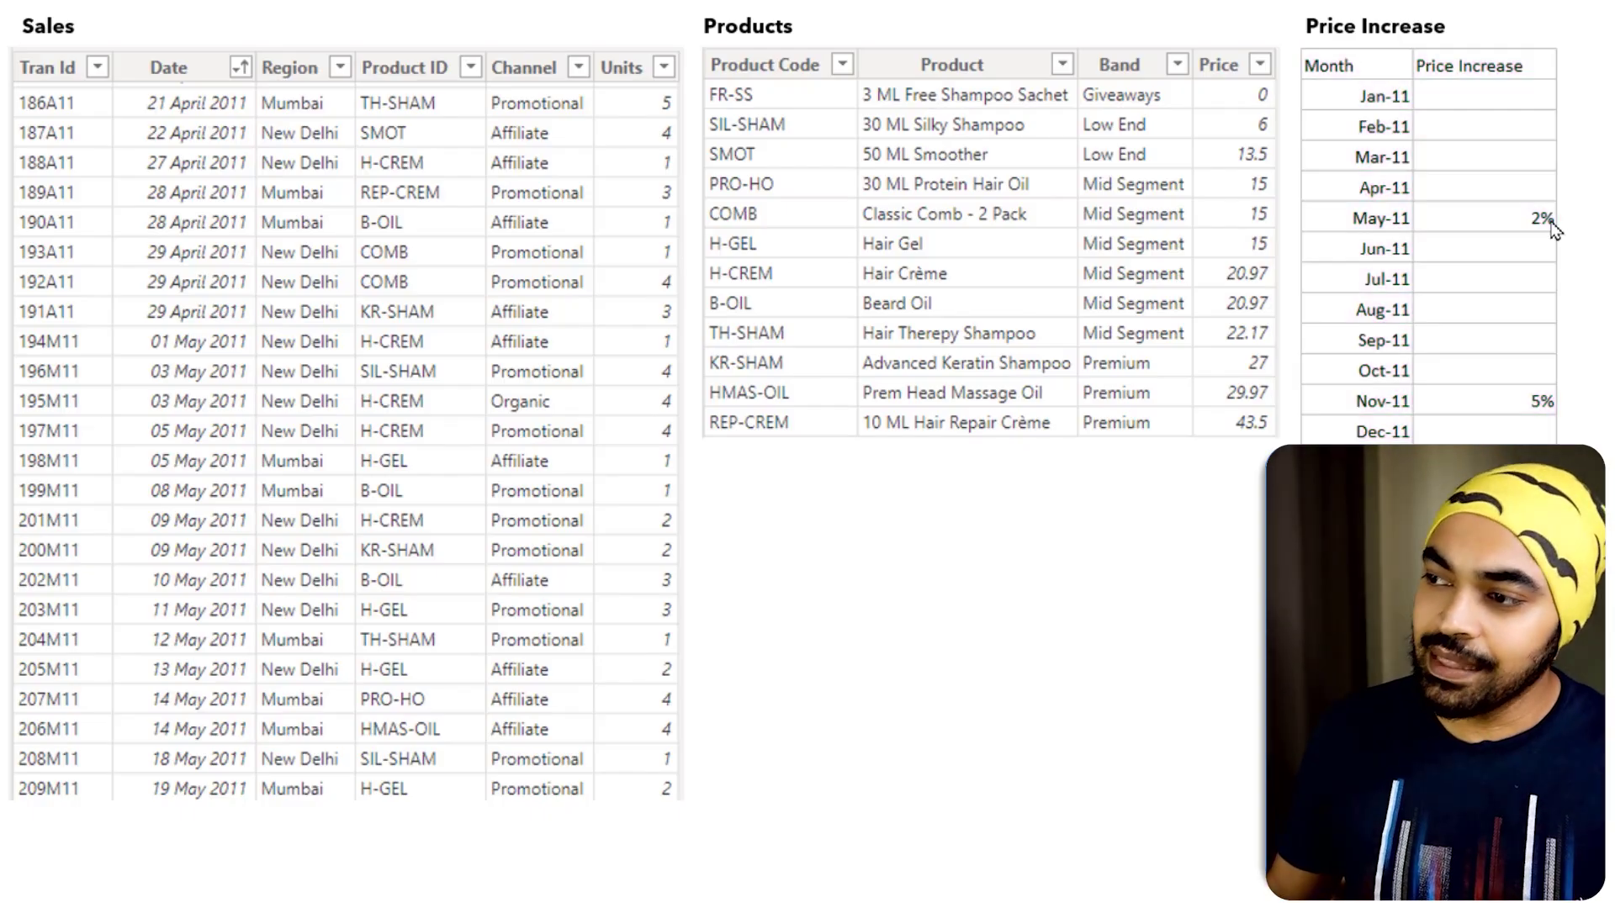
Step: Annotate the May-11 2% price increase with an arrow down to Nov-11
mouse_move(1329, 198)
left_mouse_down()
mouse_move(1570, 239)
mouse_move(1566, 220)
mouse_move(1611, 206)
left_mouse_up()
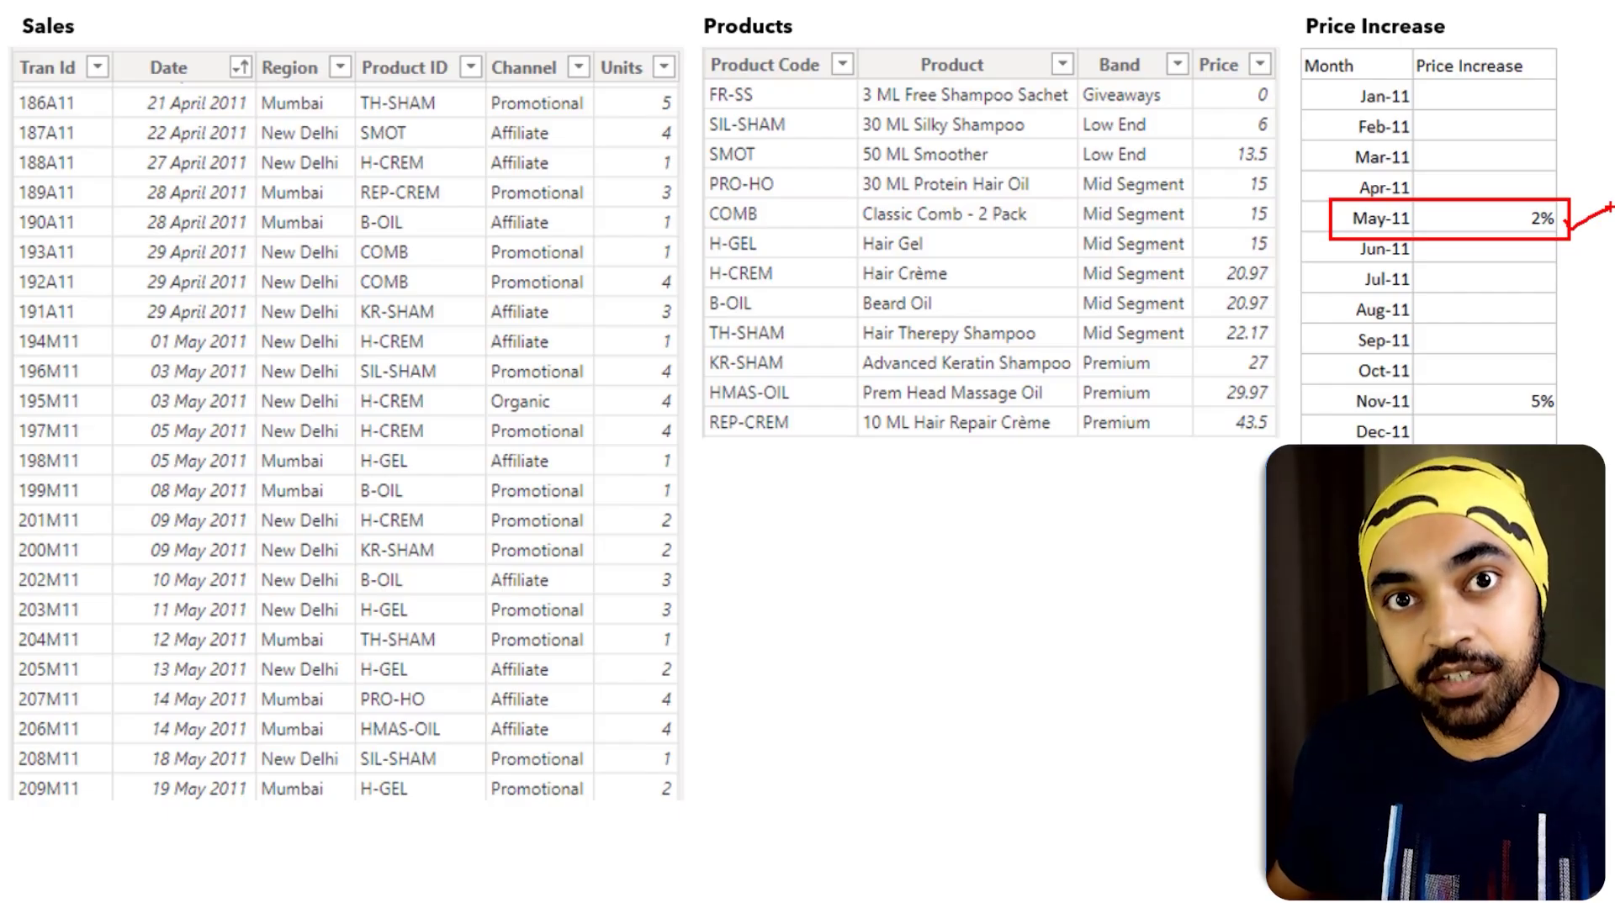
mouse_move(1554, 240)
left_mouse_down()
mouse_move(1553, 383)
mouse_move(1495, 408)
mouse_move(1574, 394)
left_mouse_up()
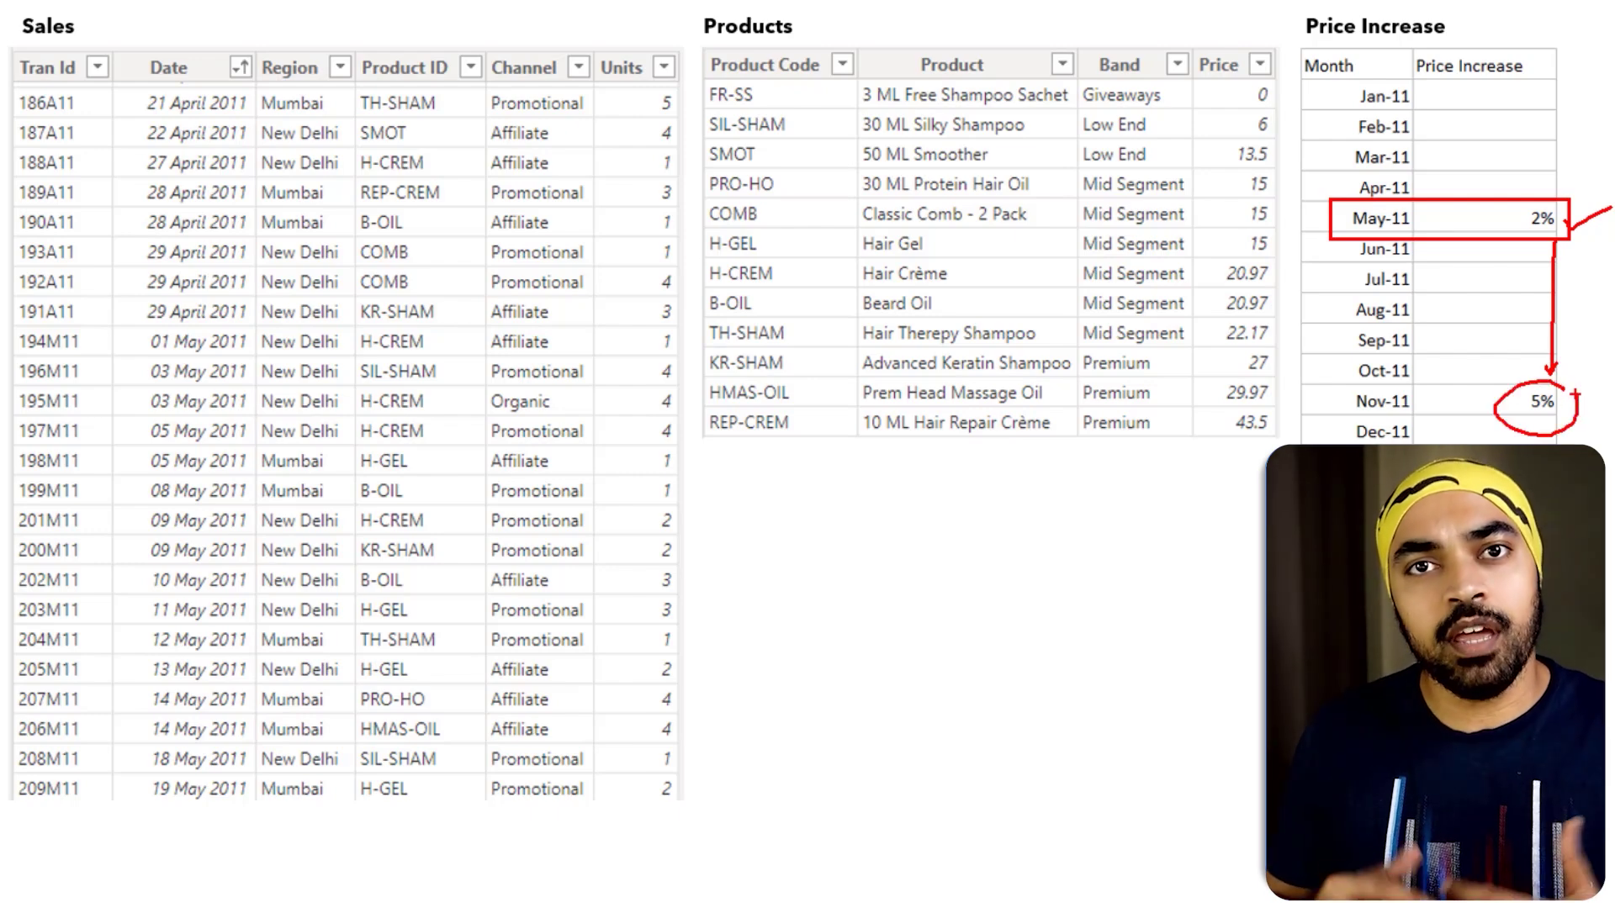
key("Escape")
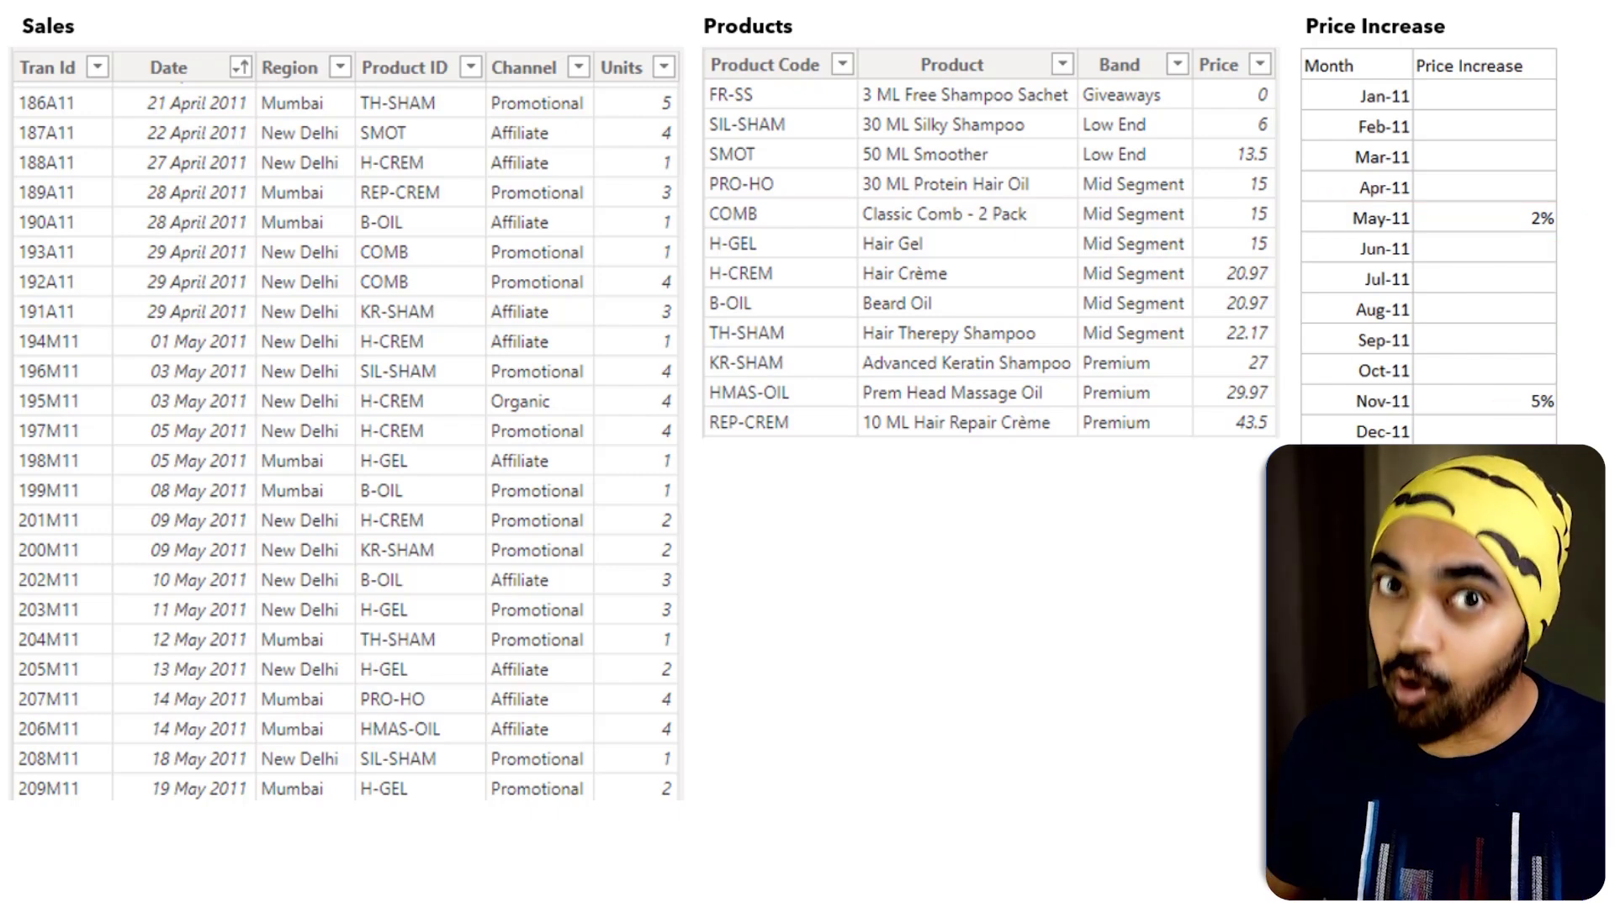
Step: Box the Products table's Price column and tick the Nov-11 price increase
mouse_move(1184, 22)
left_mouse_down()
mouse_move(1242, 168)
mouse_move(1283, 444)
left_mouse_up()
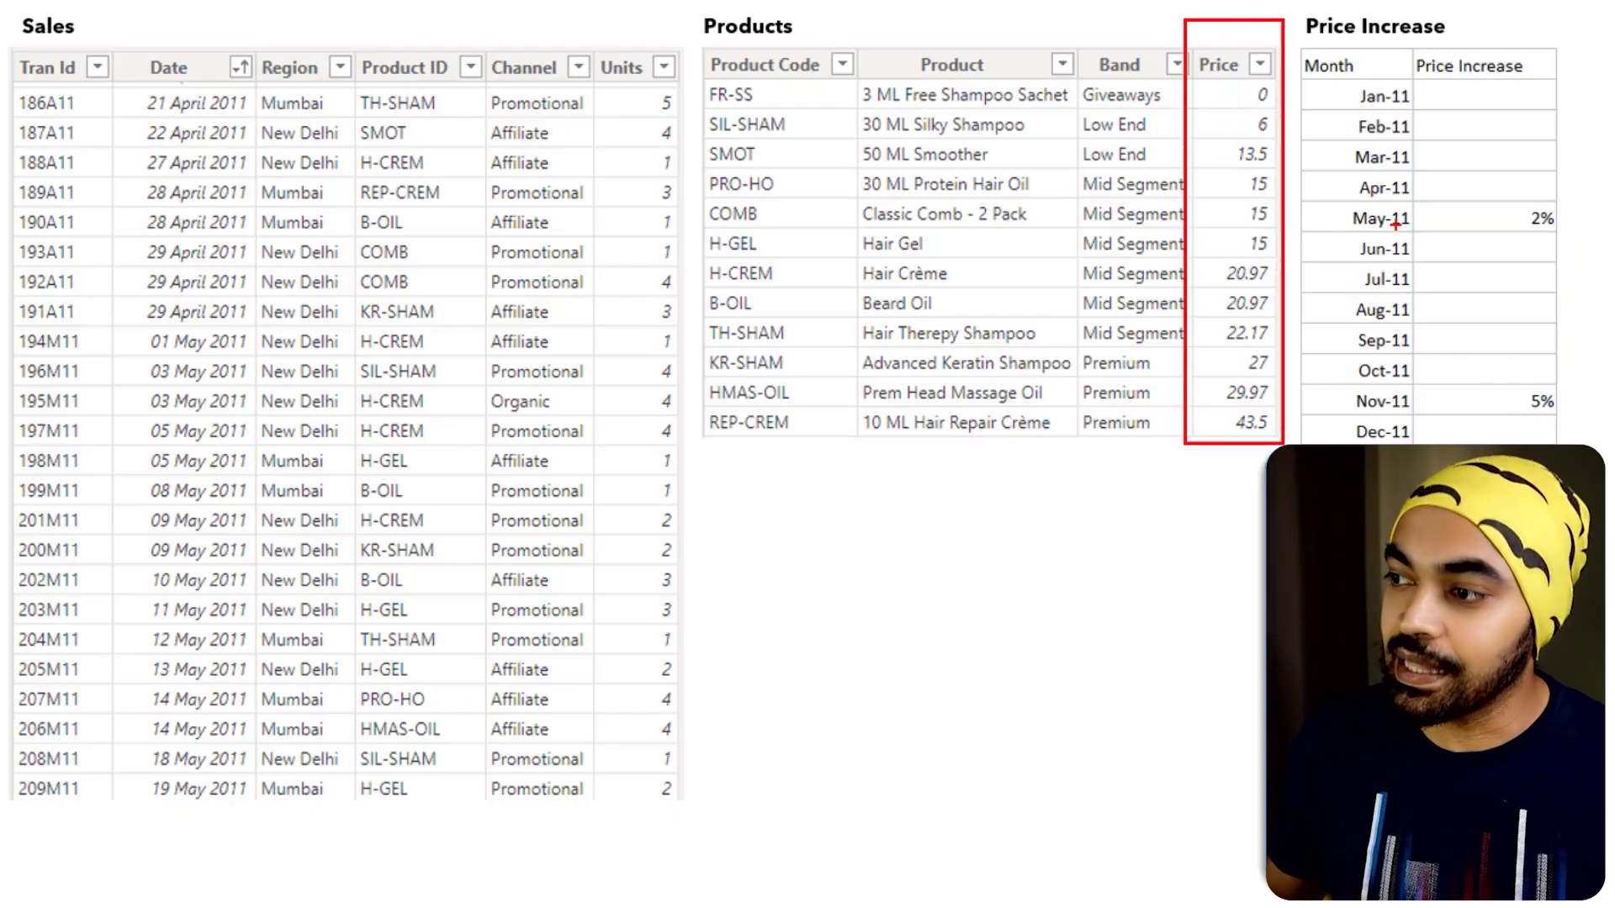
left_click_drag(1403, 410, 1432, 392)
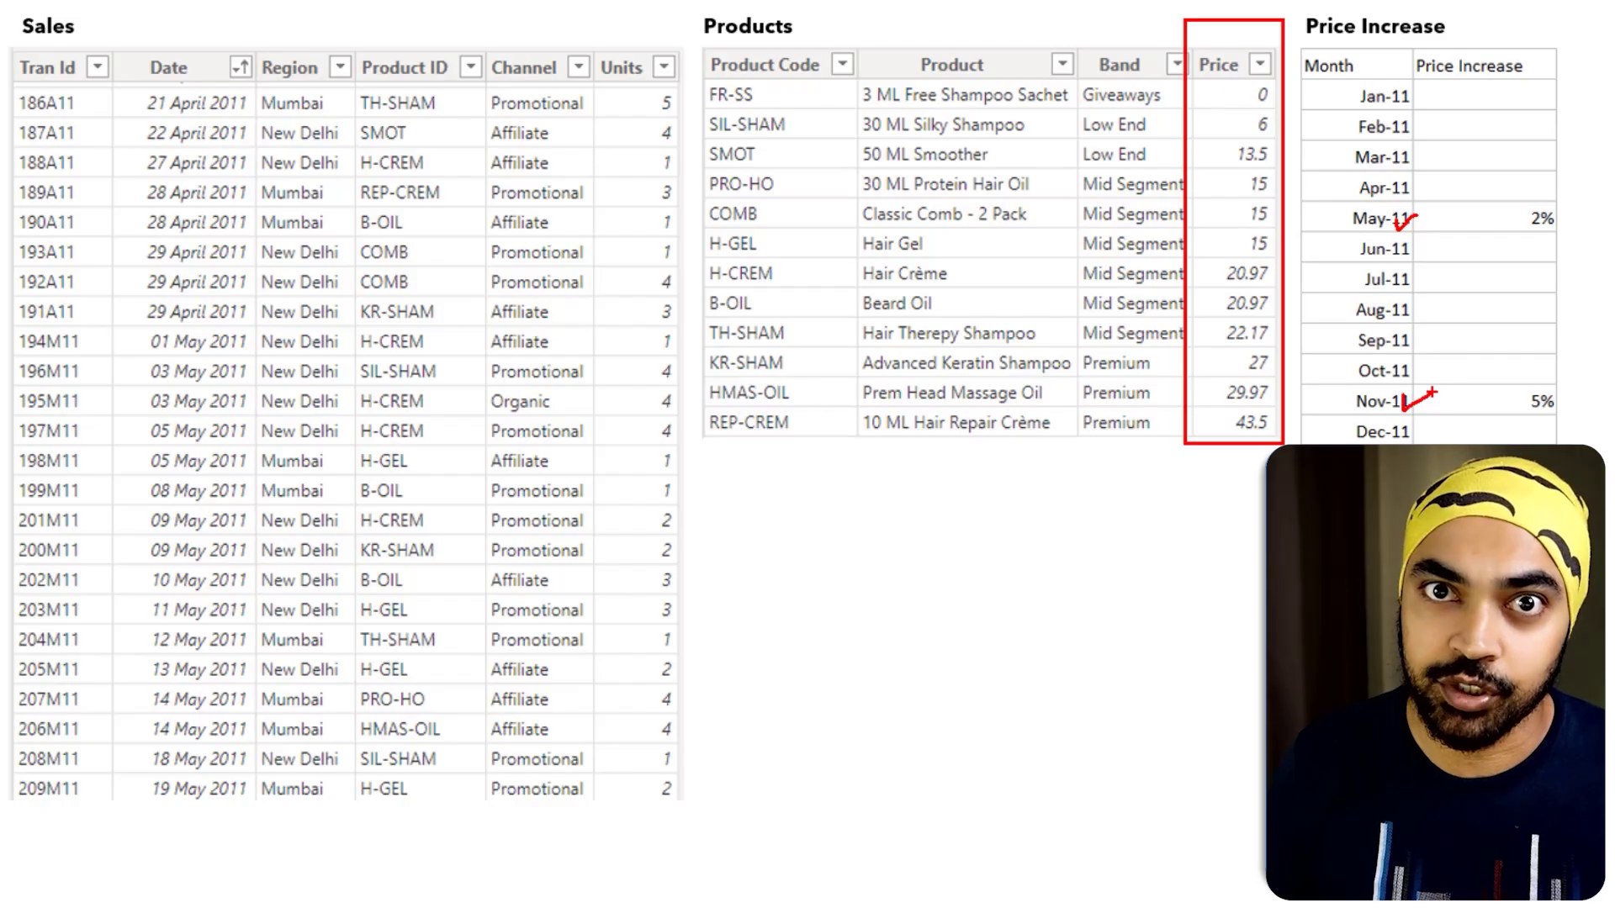
key("Escape")
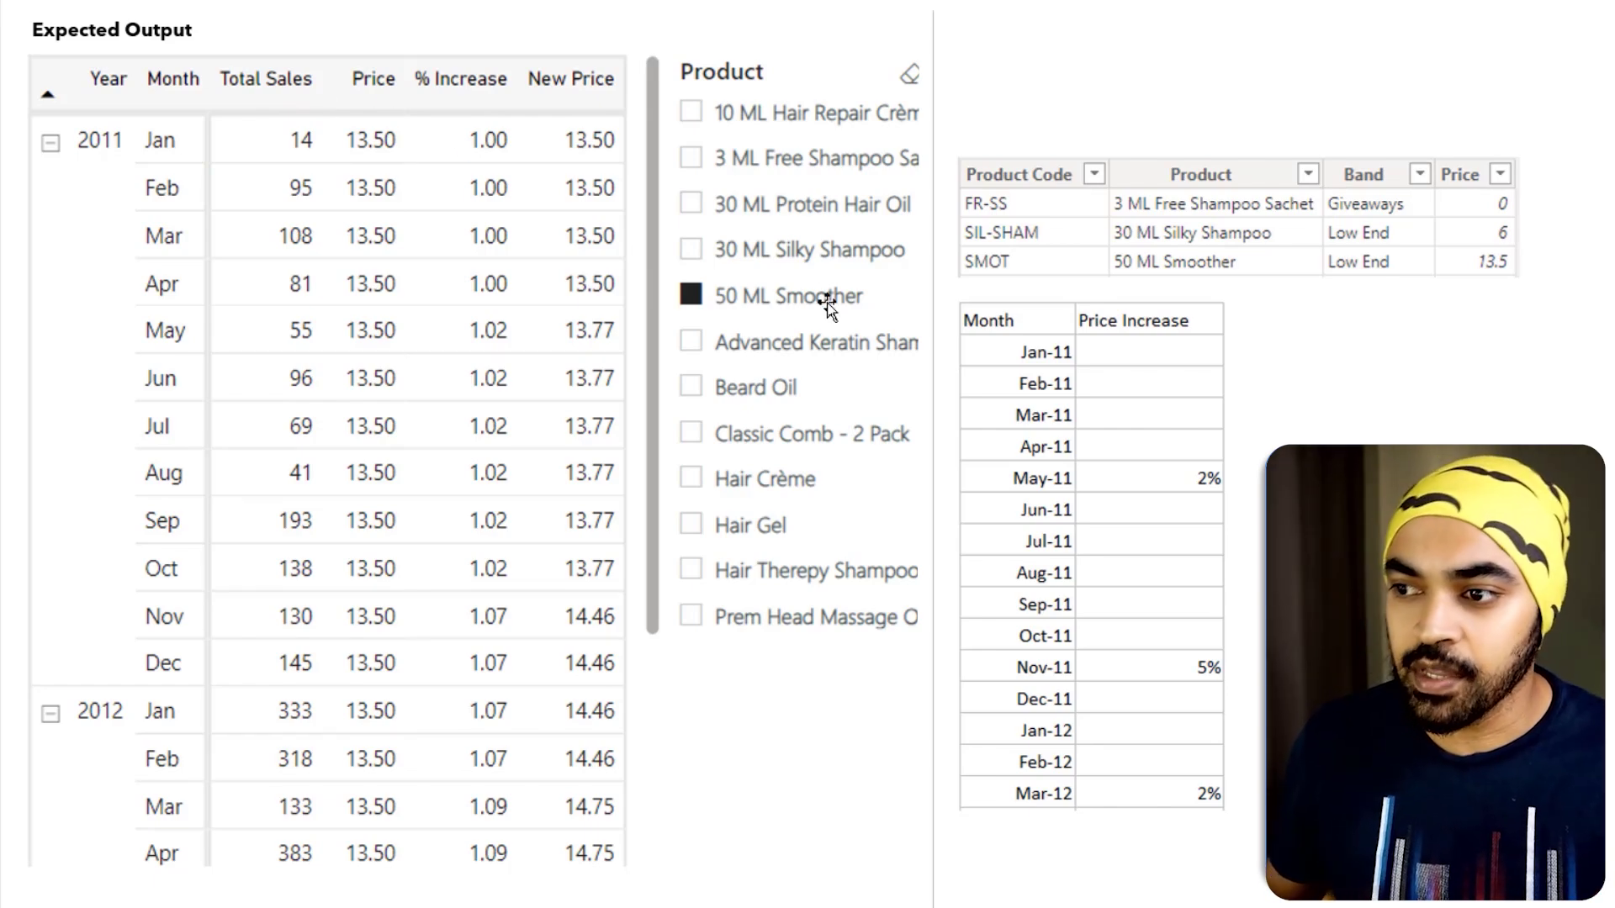
left_click_drag(662, 269, 797, 300)
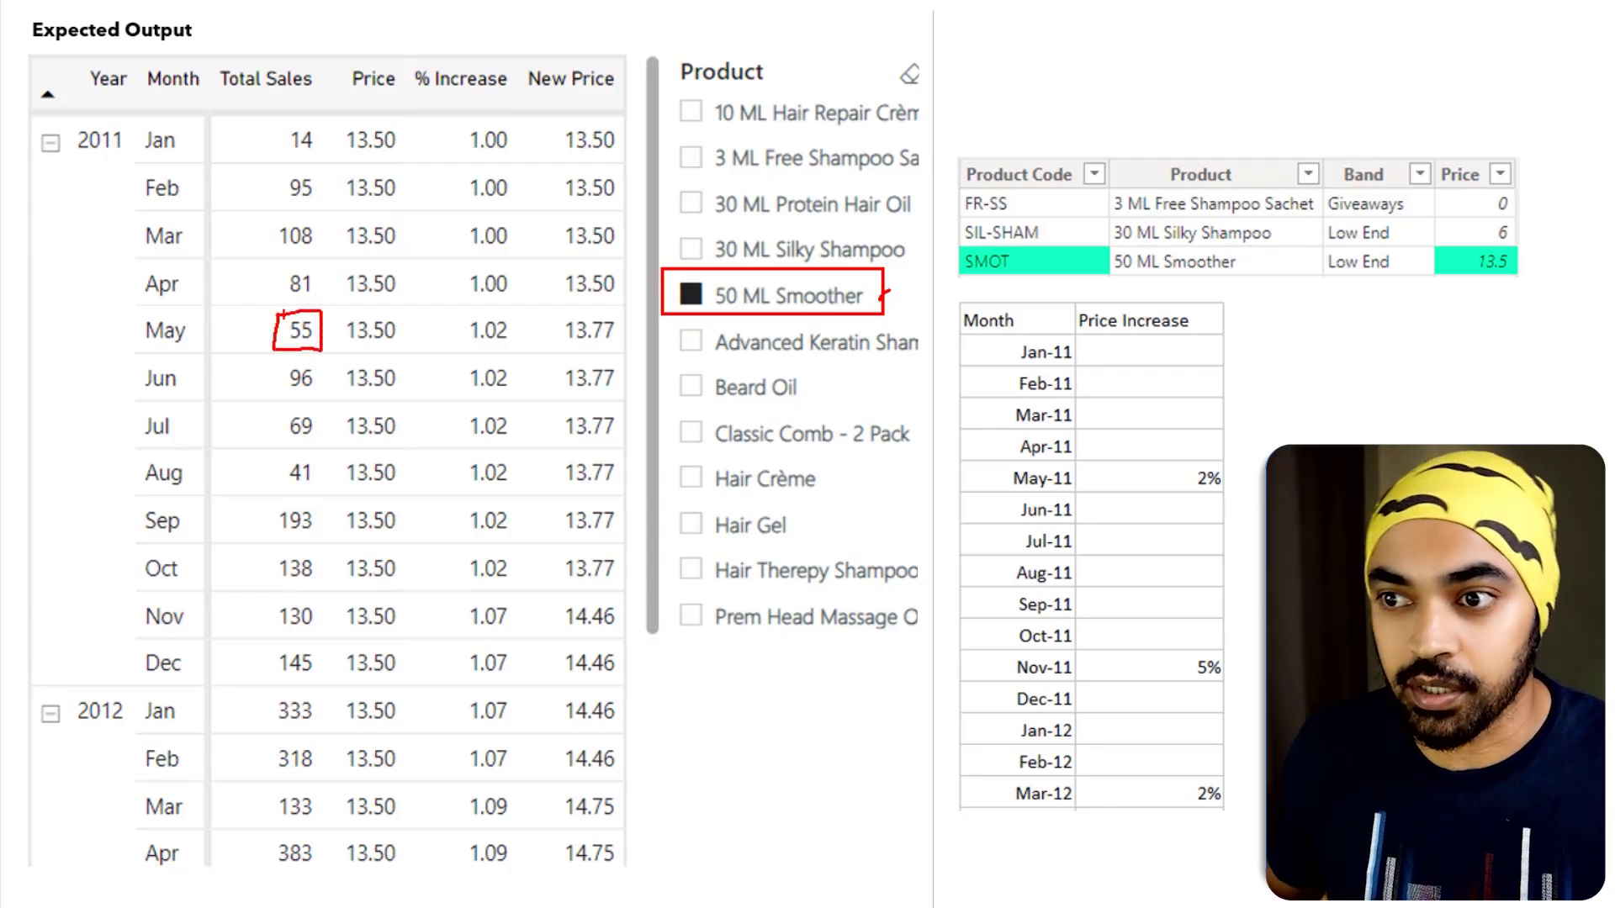
left_click_drag(409, 121, 414, 310)
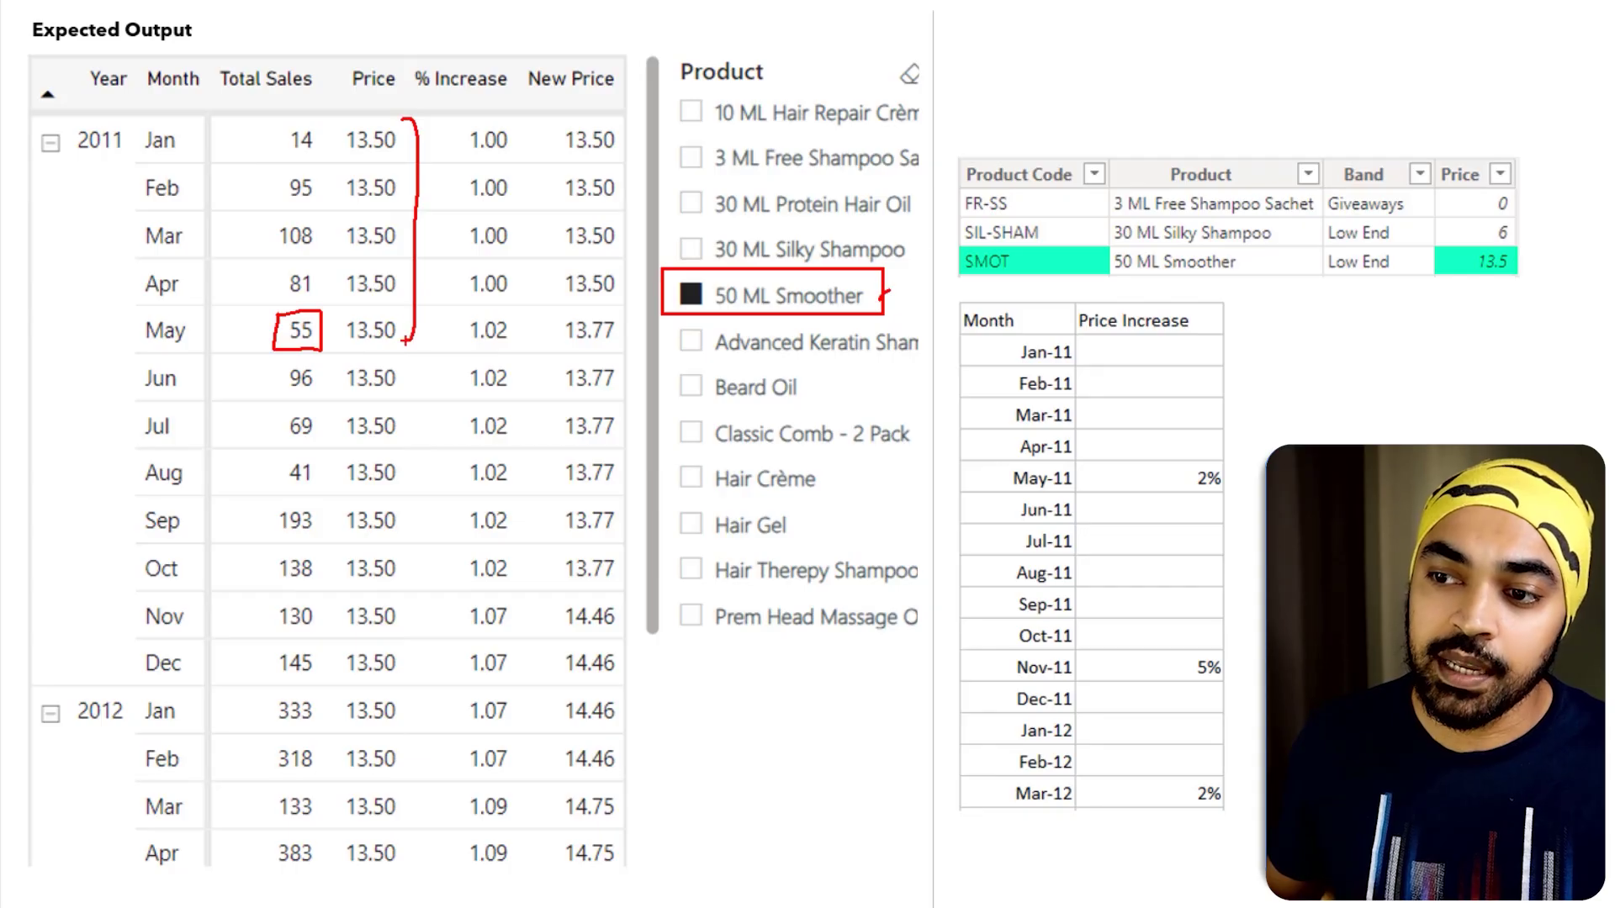
left_click_drag(457, 124, 448, 238)
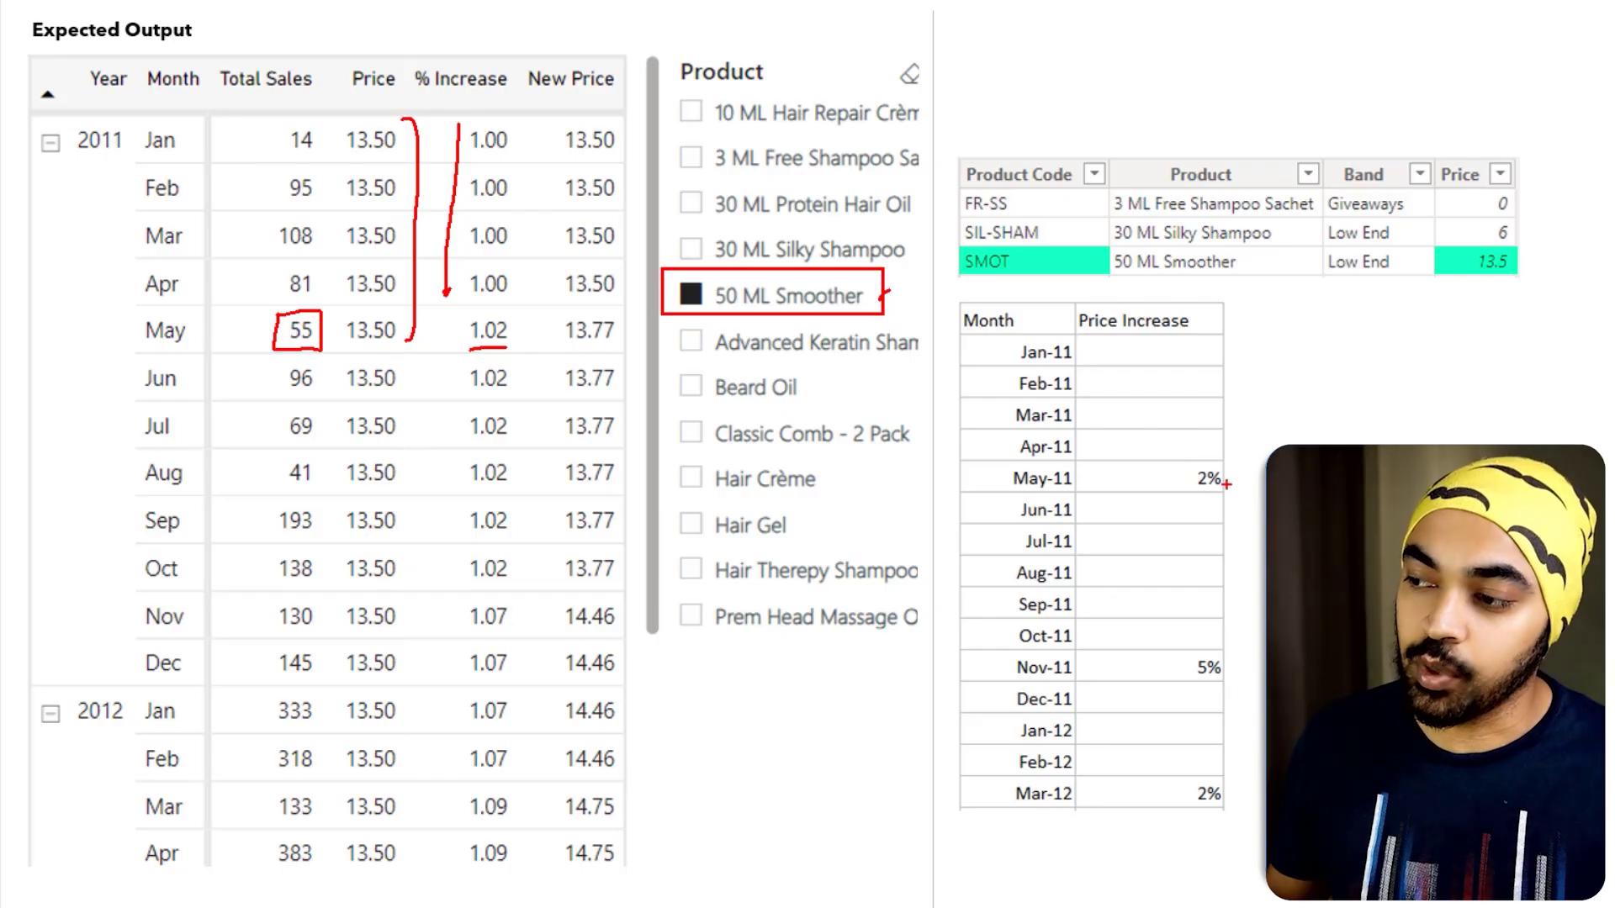
left_click_drag(1226, 484, 1251, 460)
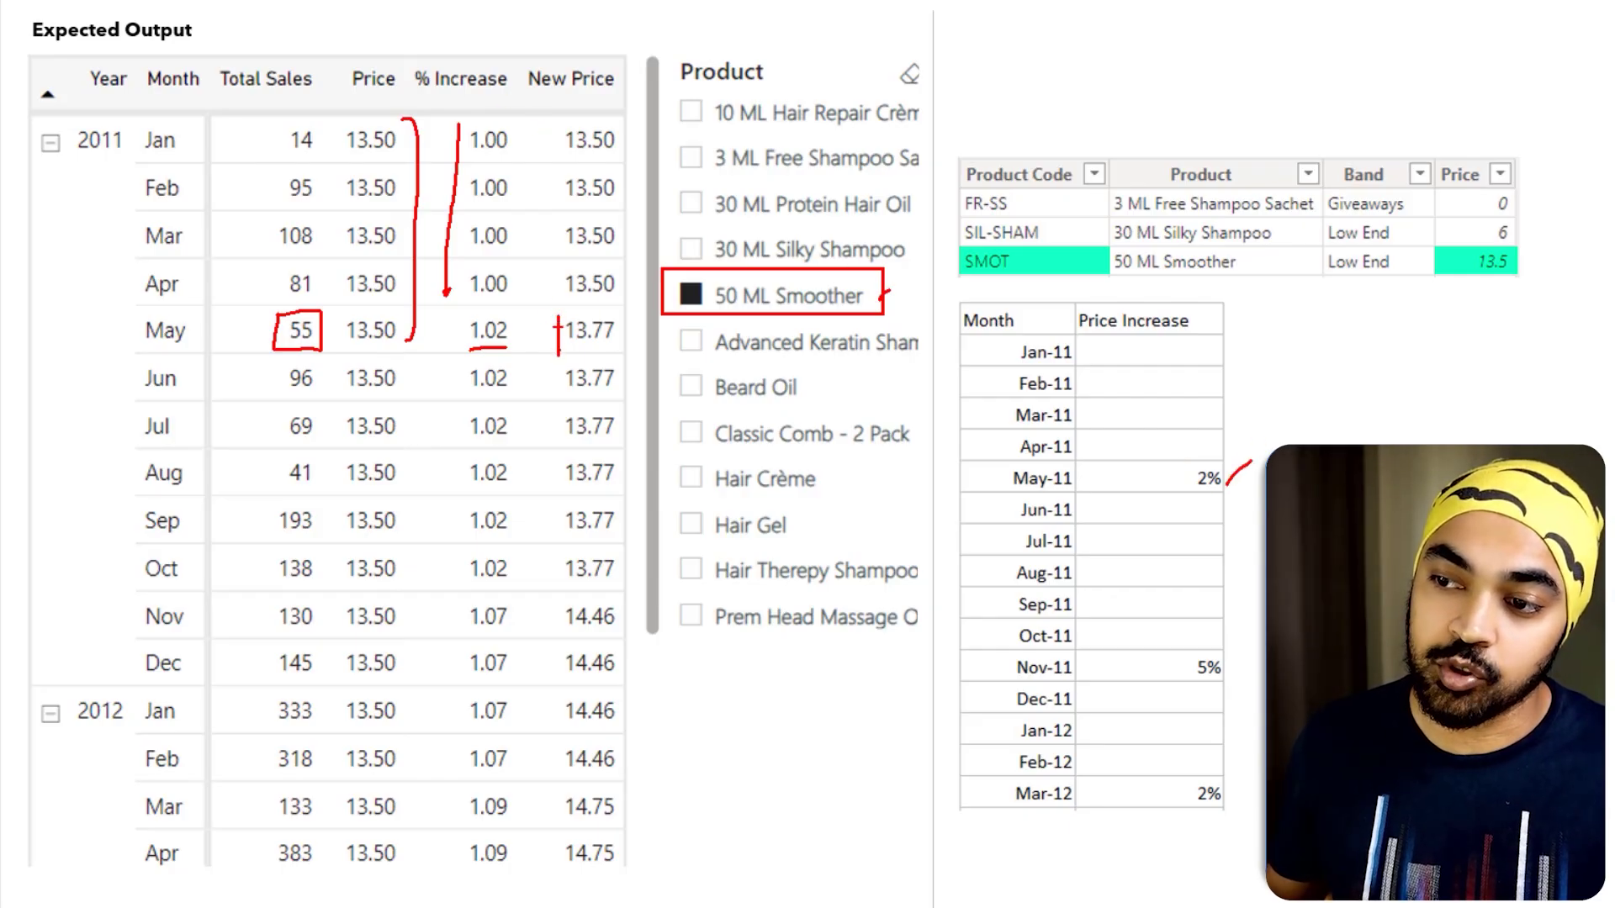
mouse_move(558, 318)
left_mouse_down()
mouse_move(640, 310)
mouse_move(634, 349)
mouse_move(562, 352)
left_mouse_up()
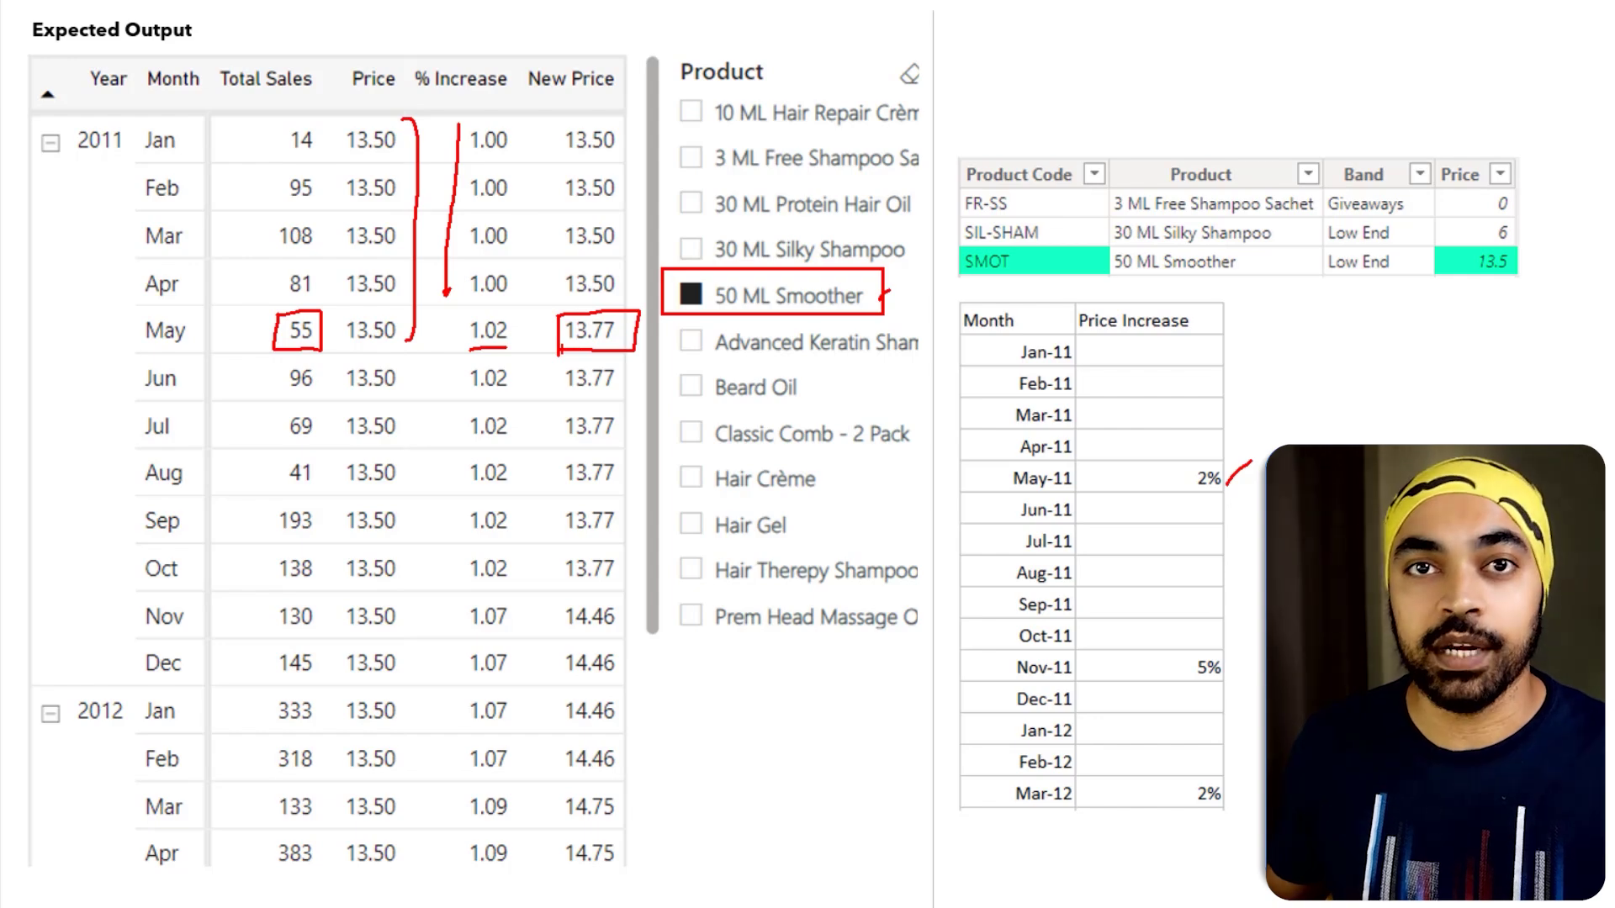
key("e")
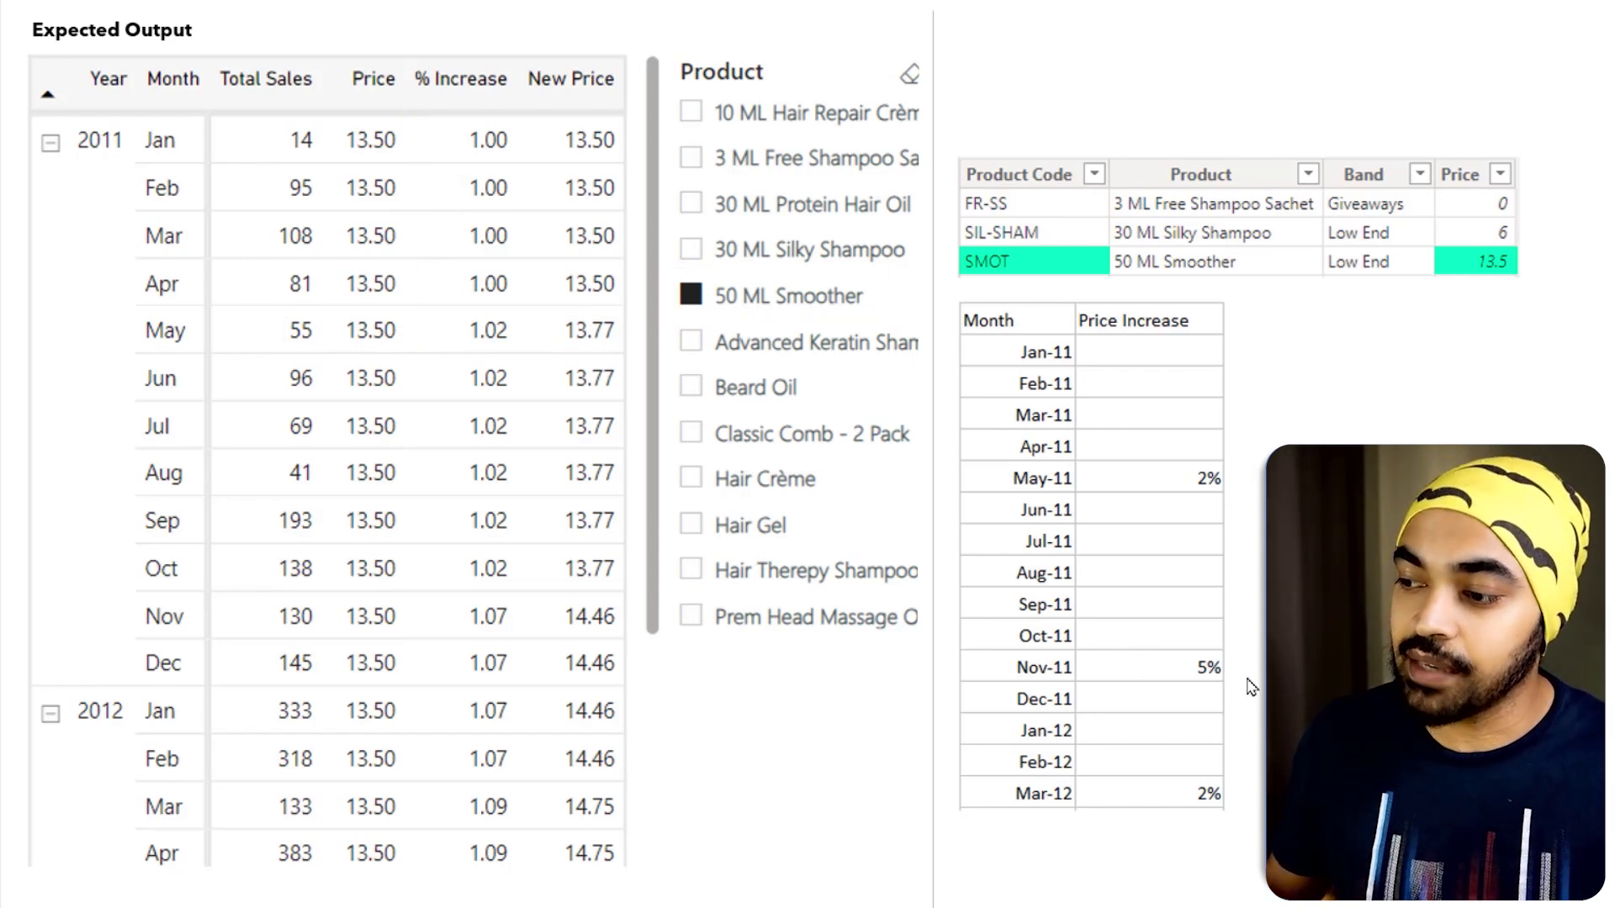
left_click_drag(1178, 672, 1240, 689)
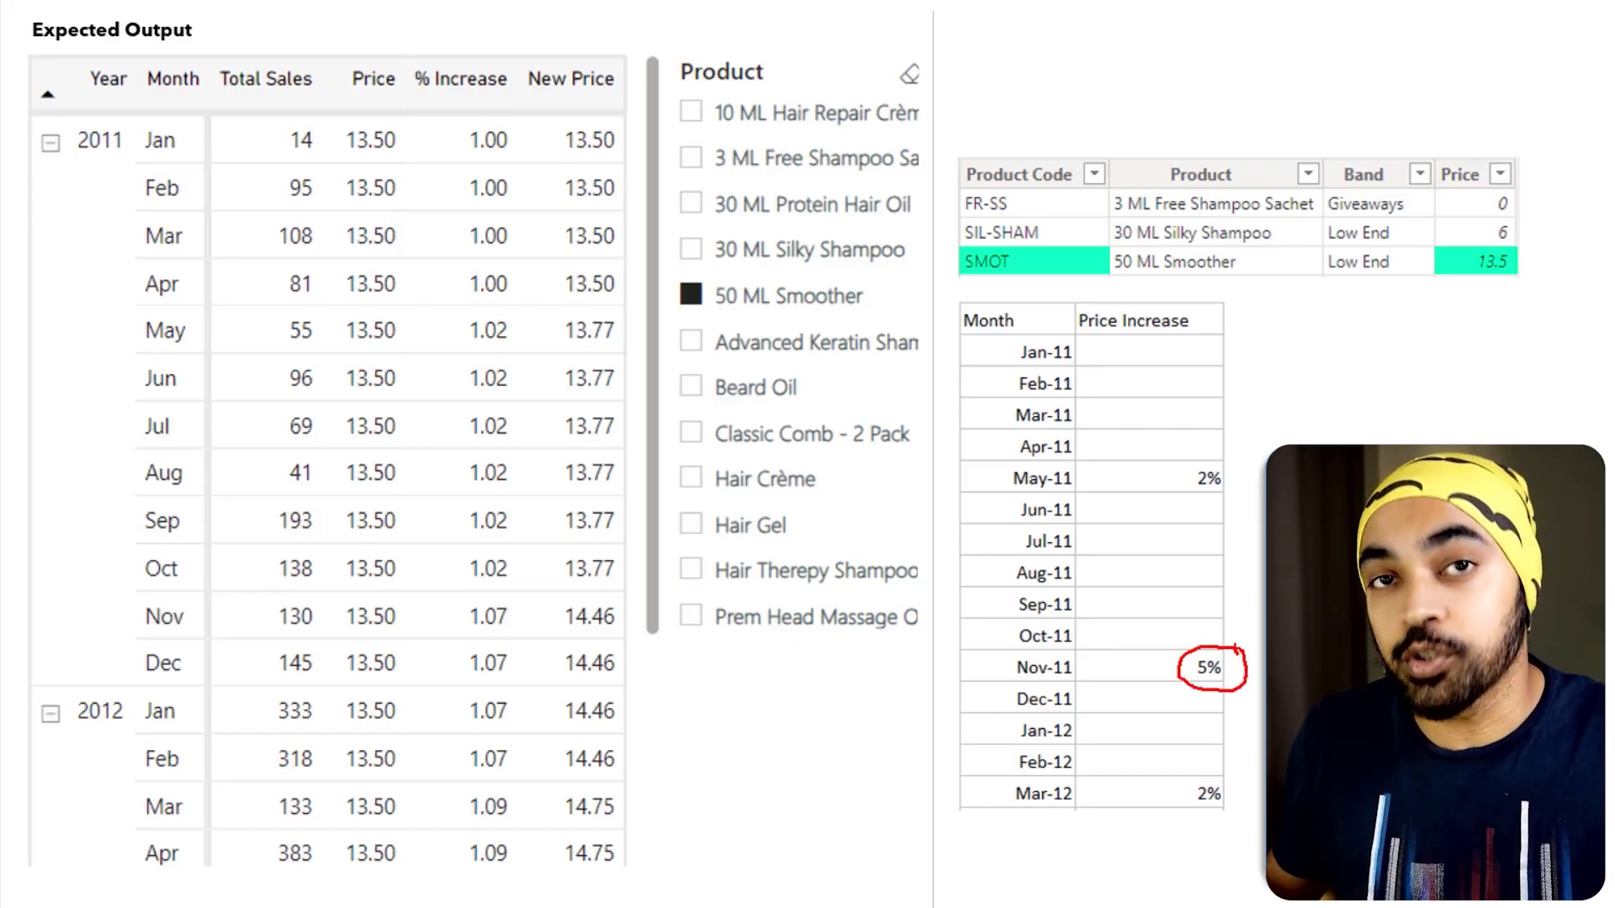
key("Escape")
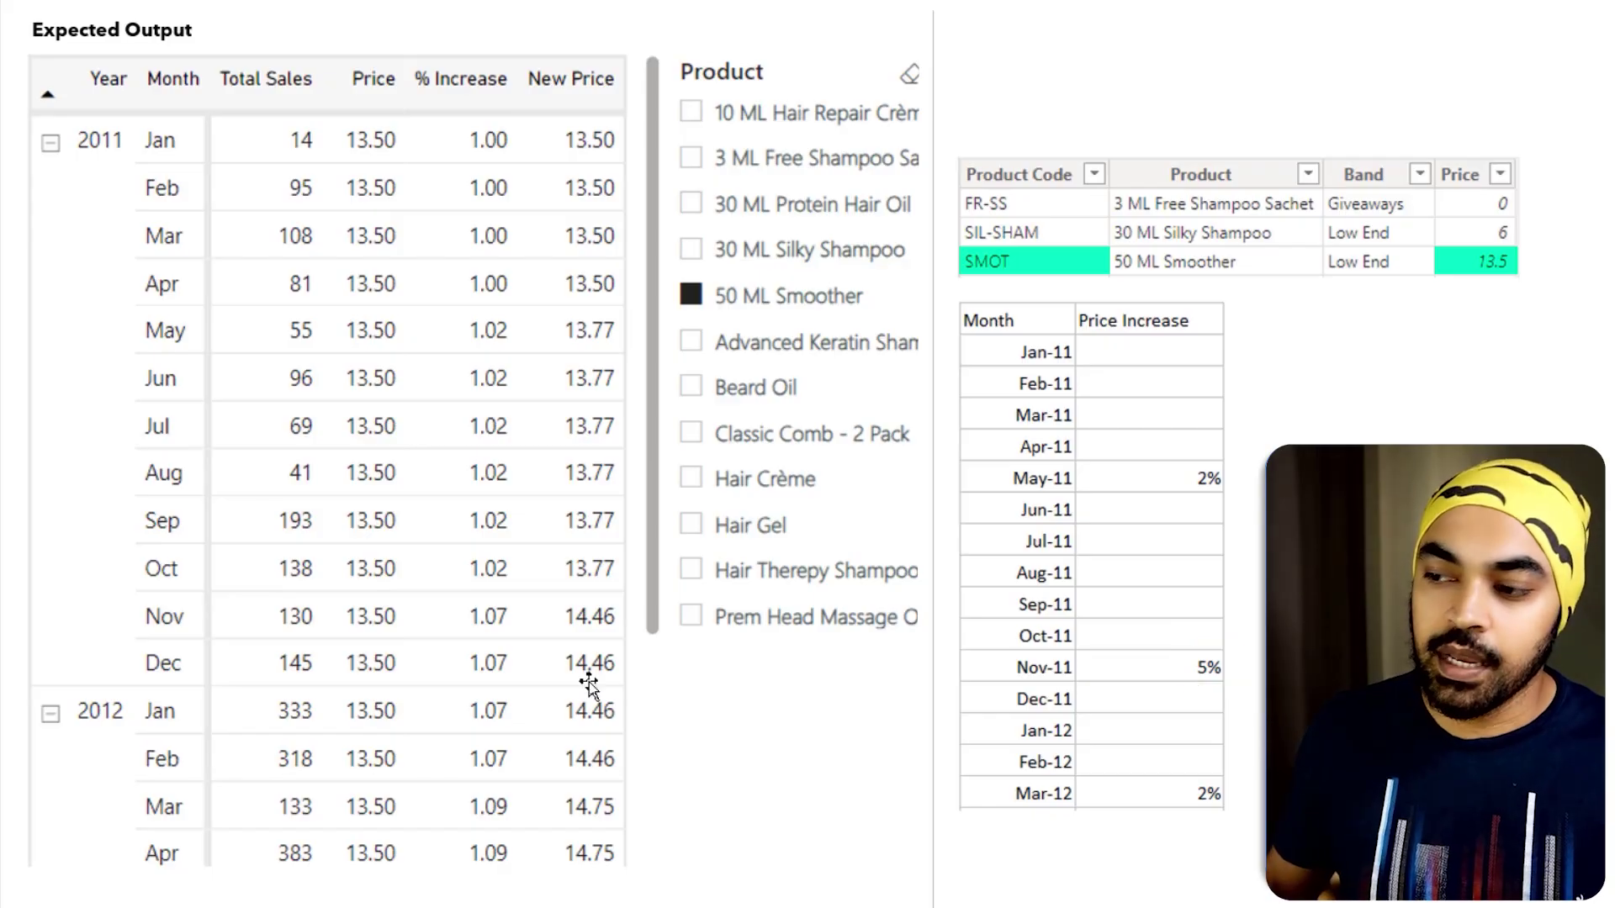
key("ctrl+2")
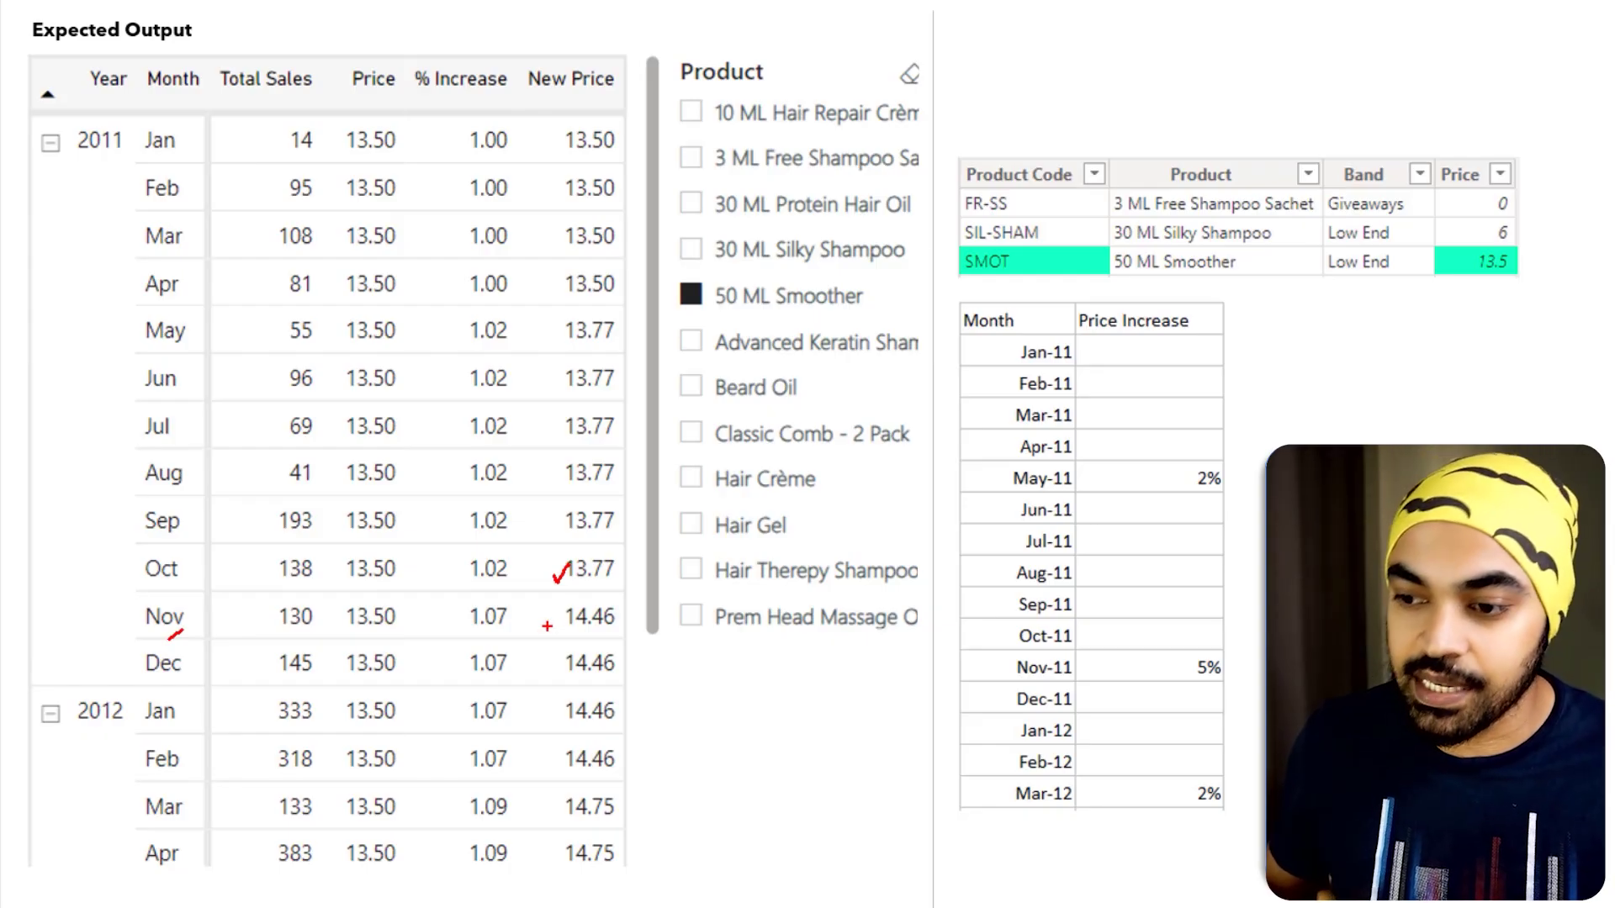
left_click_drag(549, 624, 564, 619)
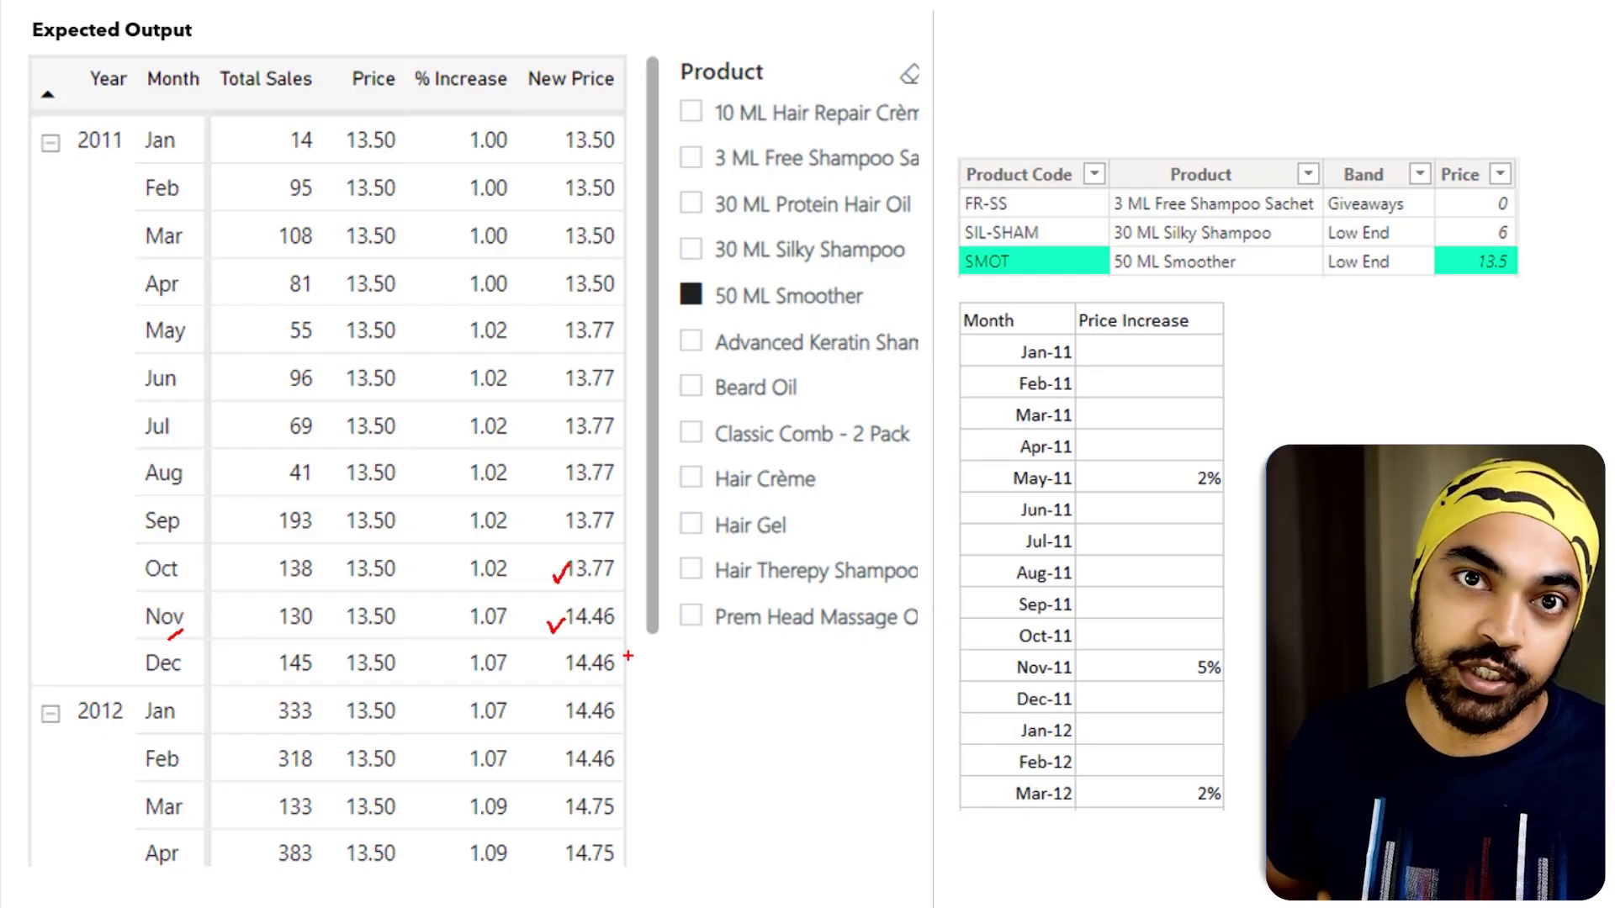
key("e")
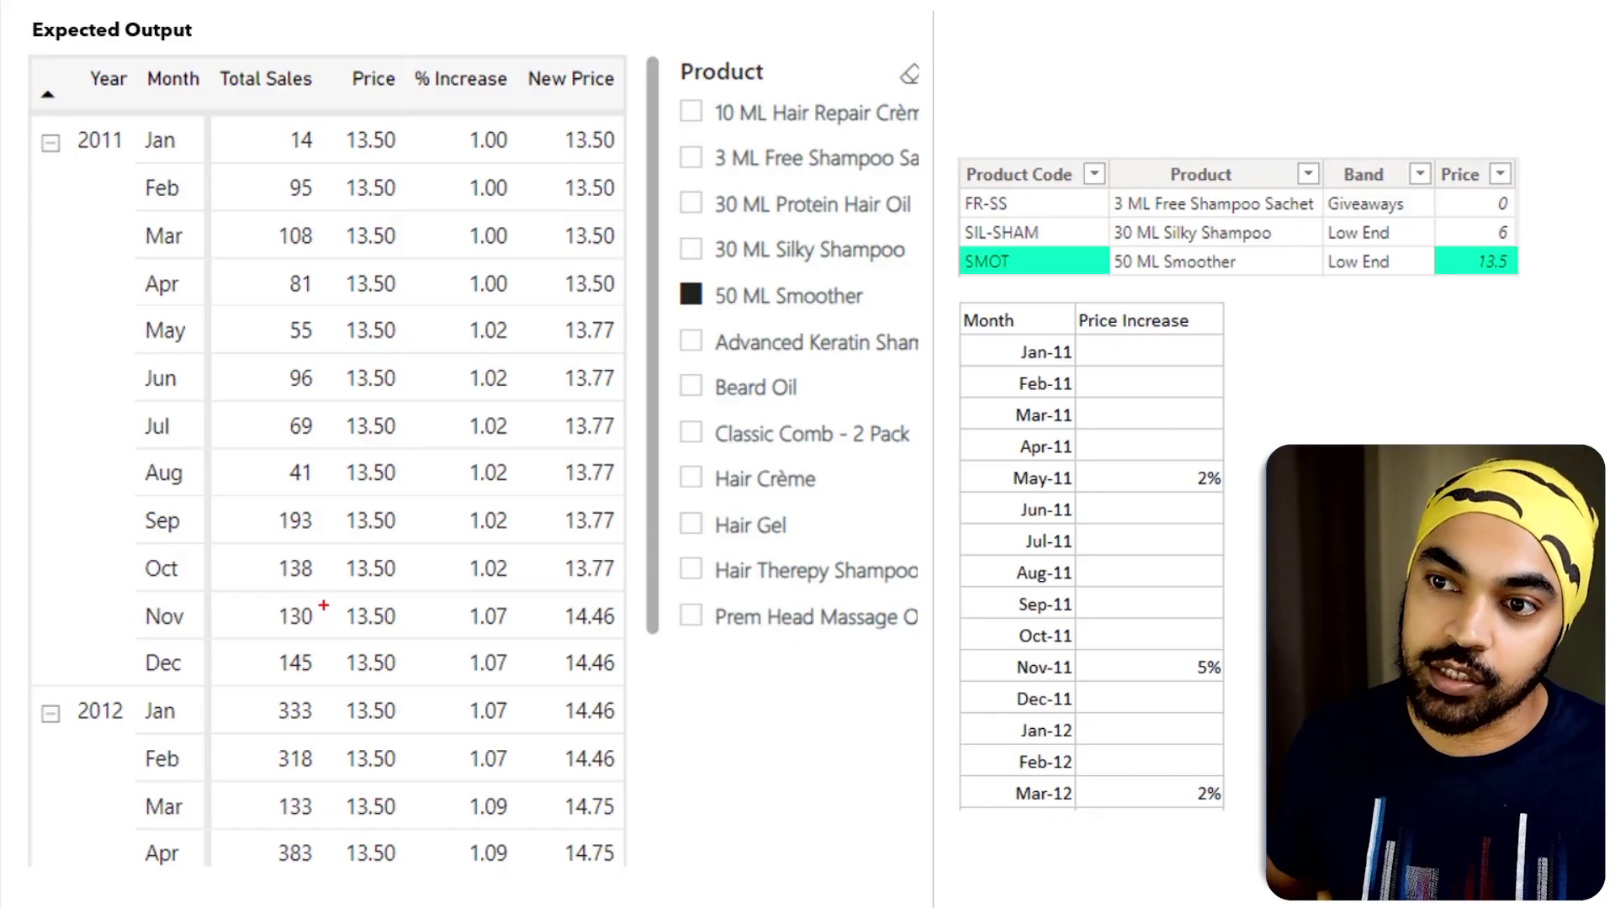
left_click_drag(323, 604, 318, 597)
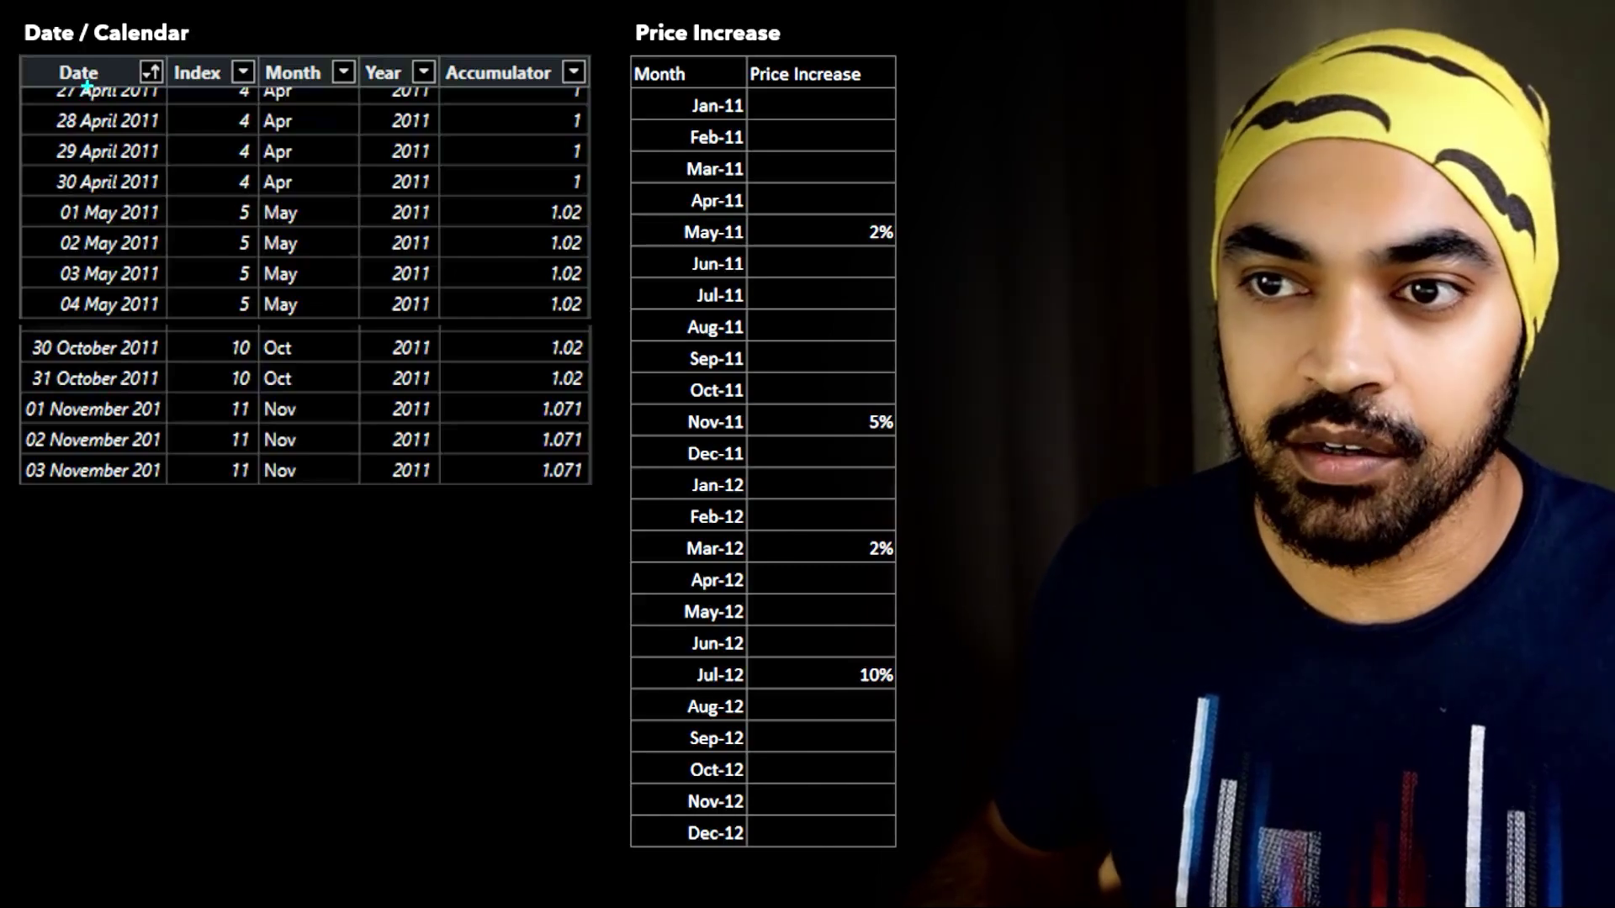
Step: Mark the Date, Index, Month, Year and Accumulator columns of the Date / Calendar table
mouse_move(103, 79)
left_mouse_down()
mouse_move(132, 58)
mouse_move(312, 52)
left_mouse_up()
mouse_move(387, 67)
left_mouse_down()
mouse_move(399, 50)
mouse_move(469, 79)
mouse_move(613, 371)
mouse_move(594, 526)
left_mouse_up()
key("e")
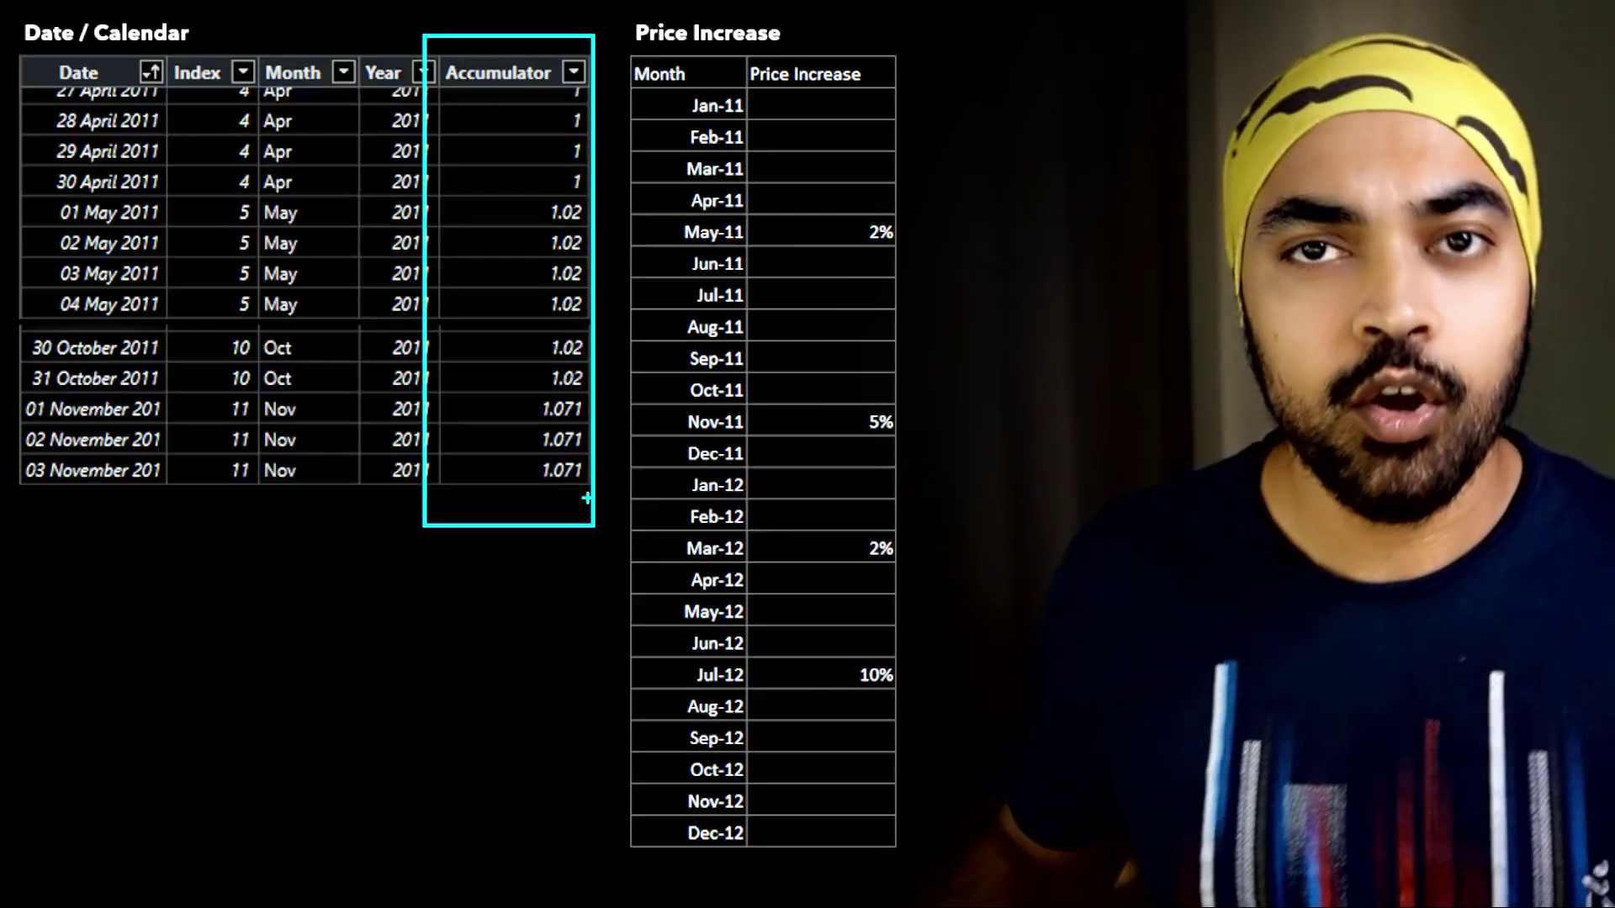
key("Escape")
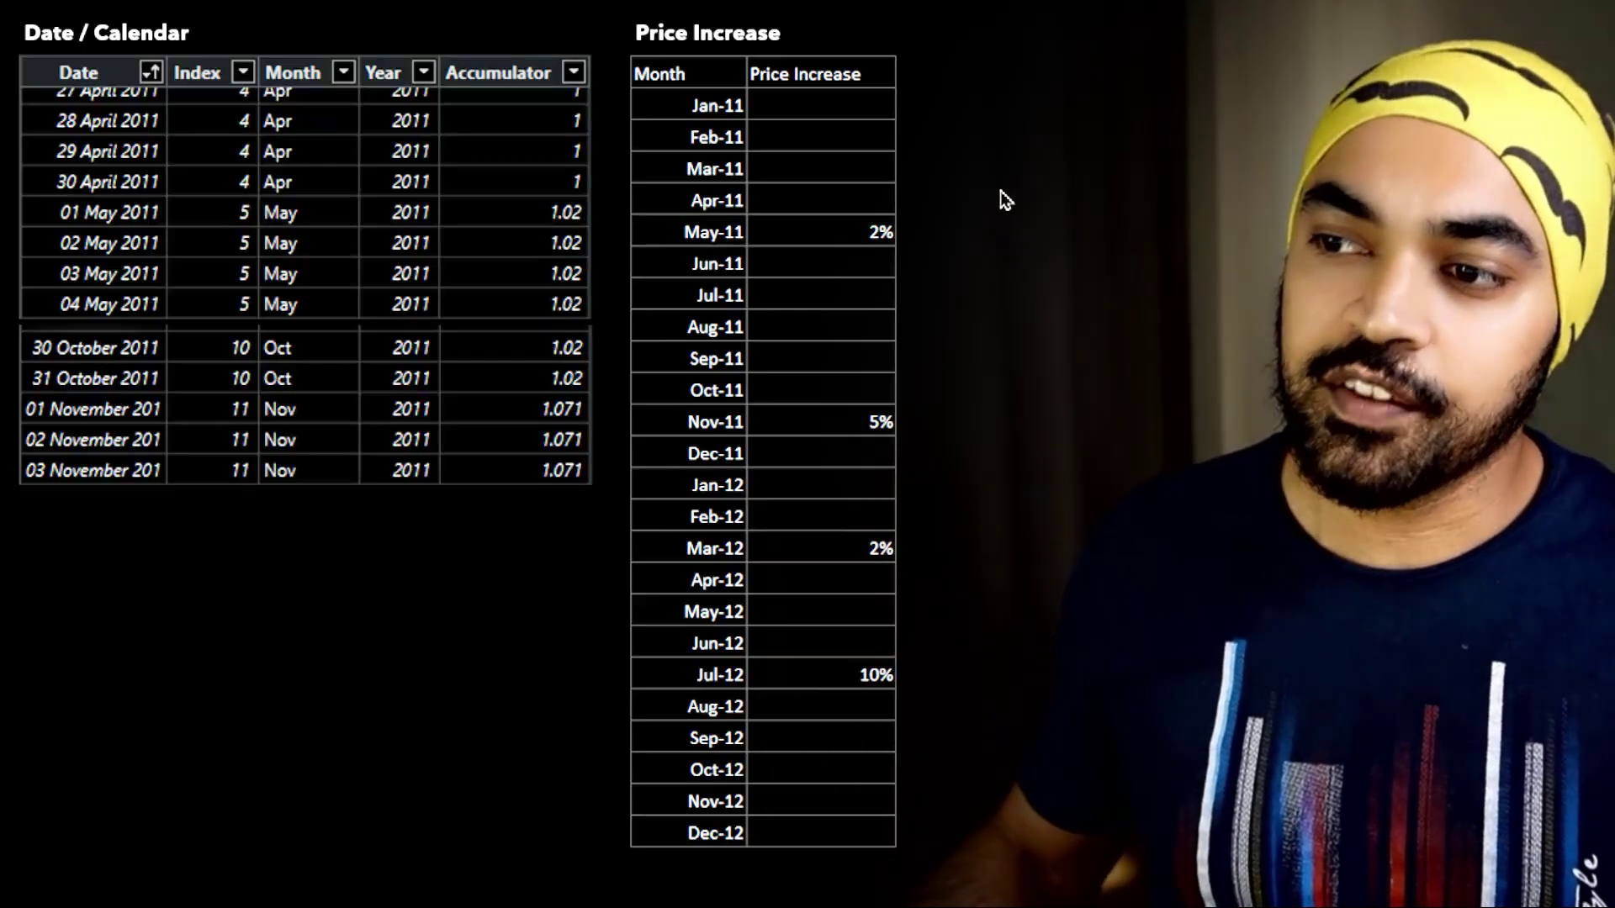
Step: Link the May-11 2% increase to the 01 May 2011 row where Accumulator becomes 1.02
left_click_drag(851, 210, 914, 250)
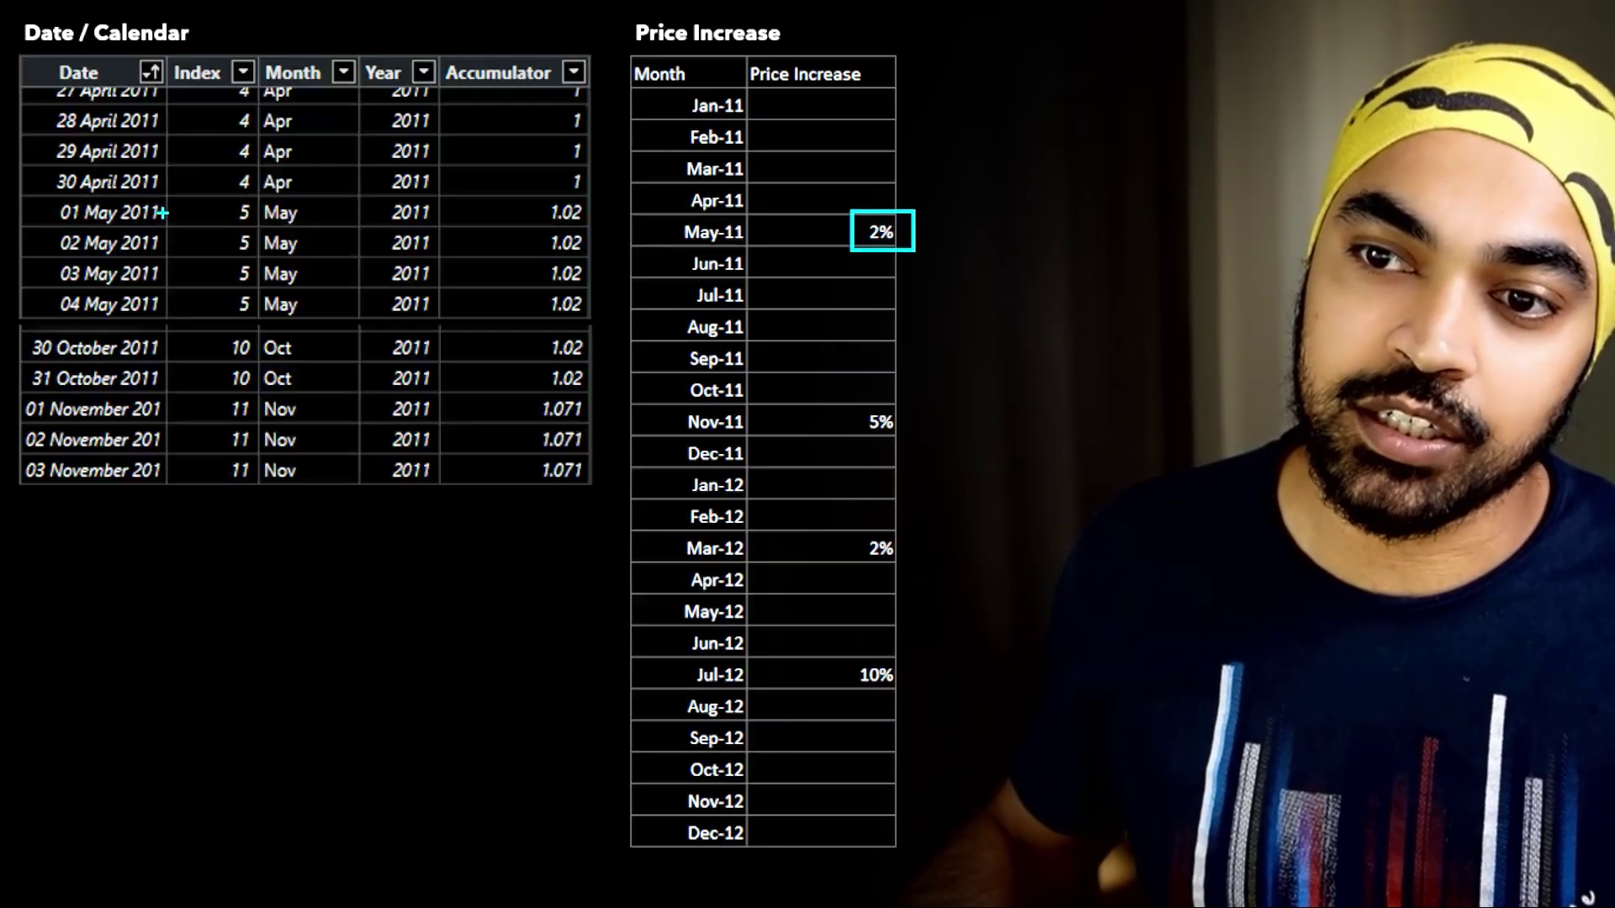
mouse_move(57, 224)
left_mouse_down()
mouse_move(560, 247)
mouse_move(542, 196)
mouse_move(530, 217)
mouse_move(580, 200)
left_mouse_up()
key("Escape")
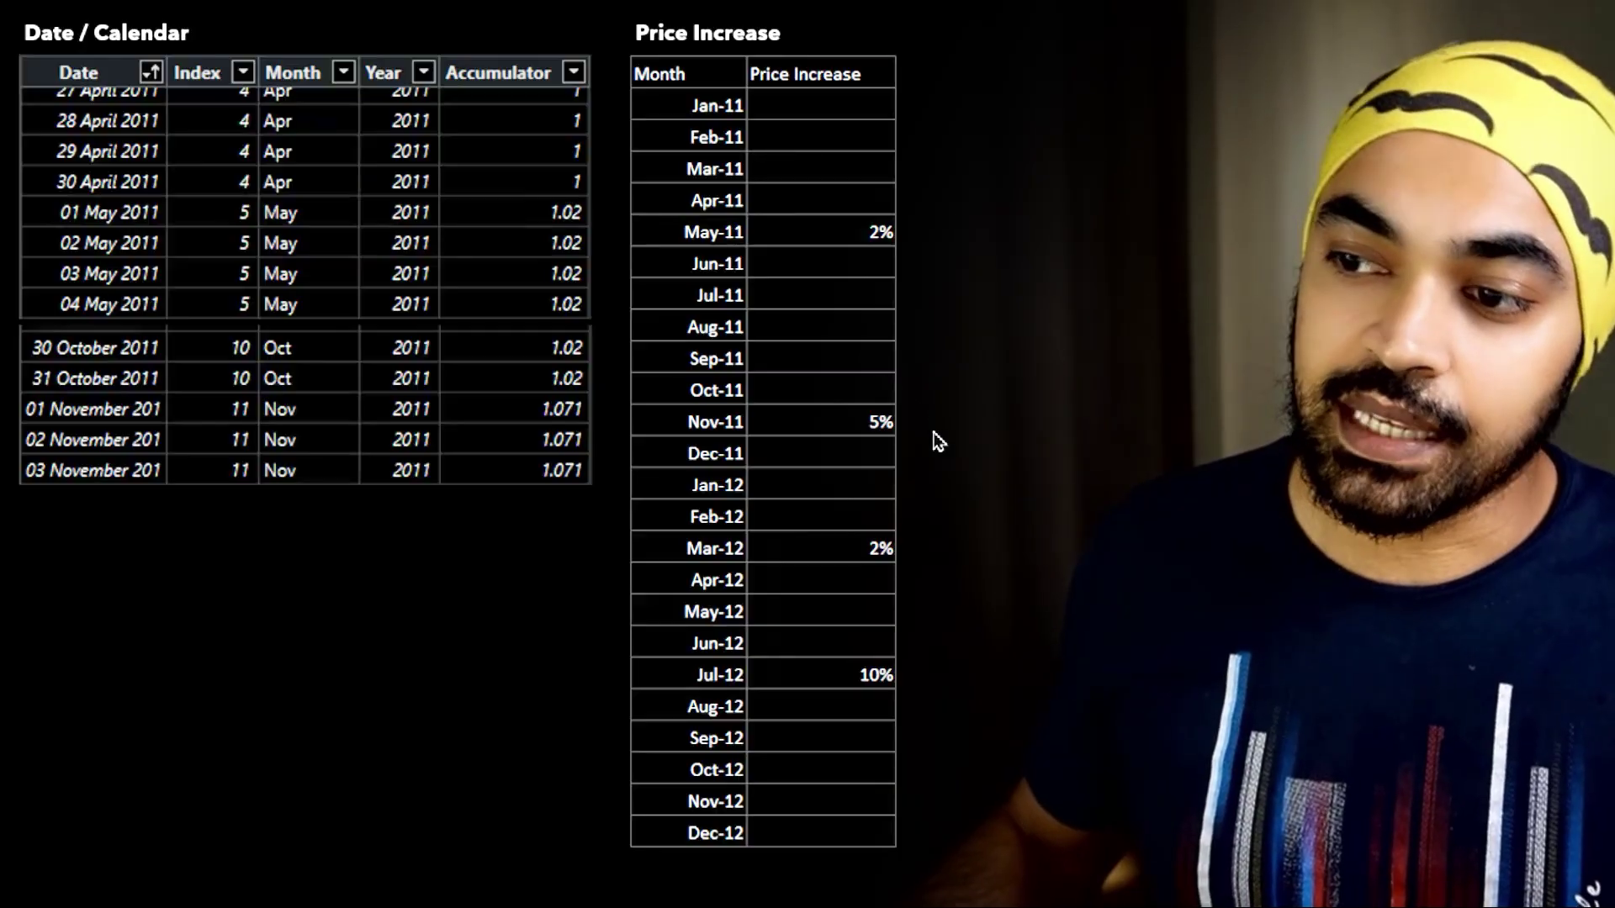
Step: Link the Nov-11 5% increase to the 31 October 2011 row and trace the Accumulator column
left_click_drag(859, 400, 923, 447)
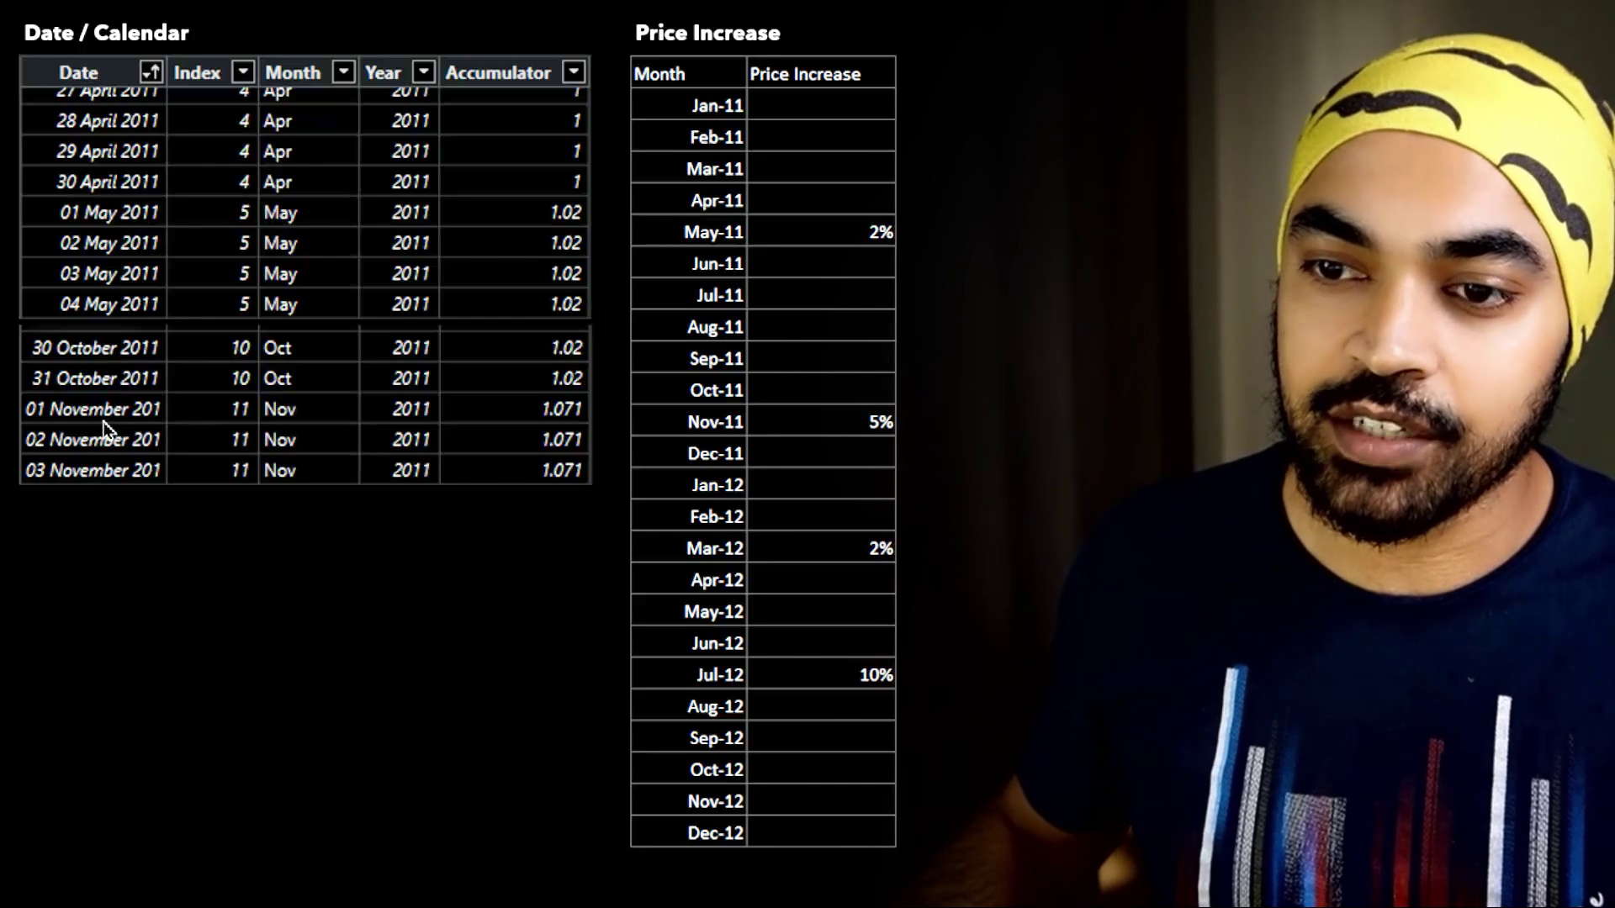
left_click_drag(22, 393, 584, 385)
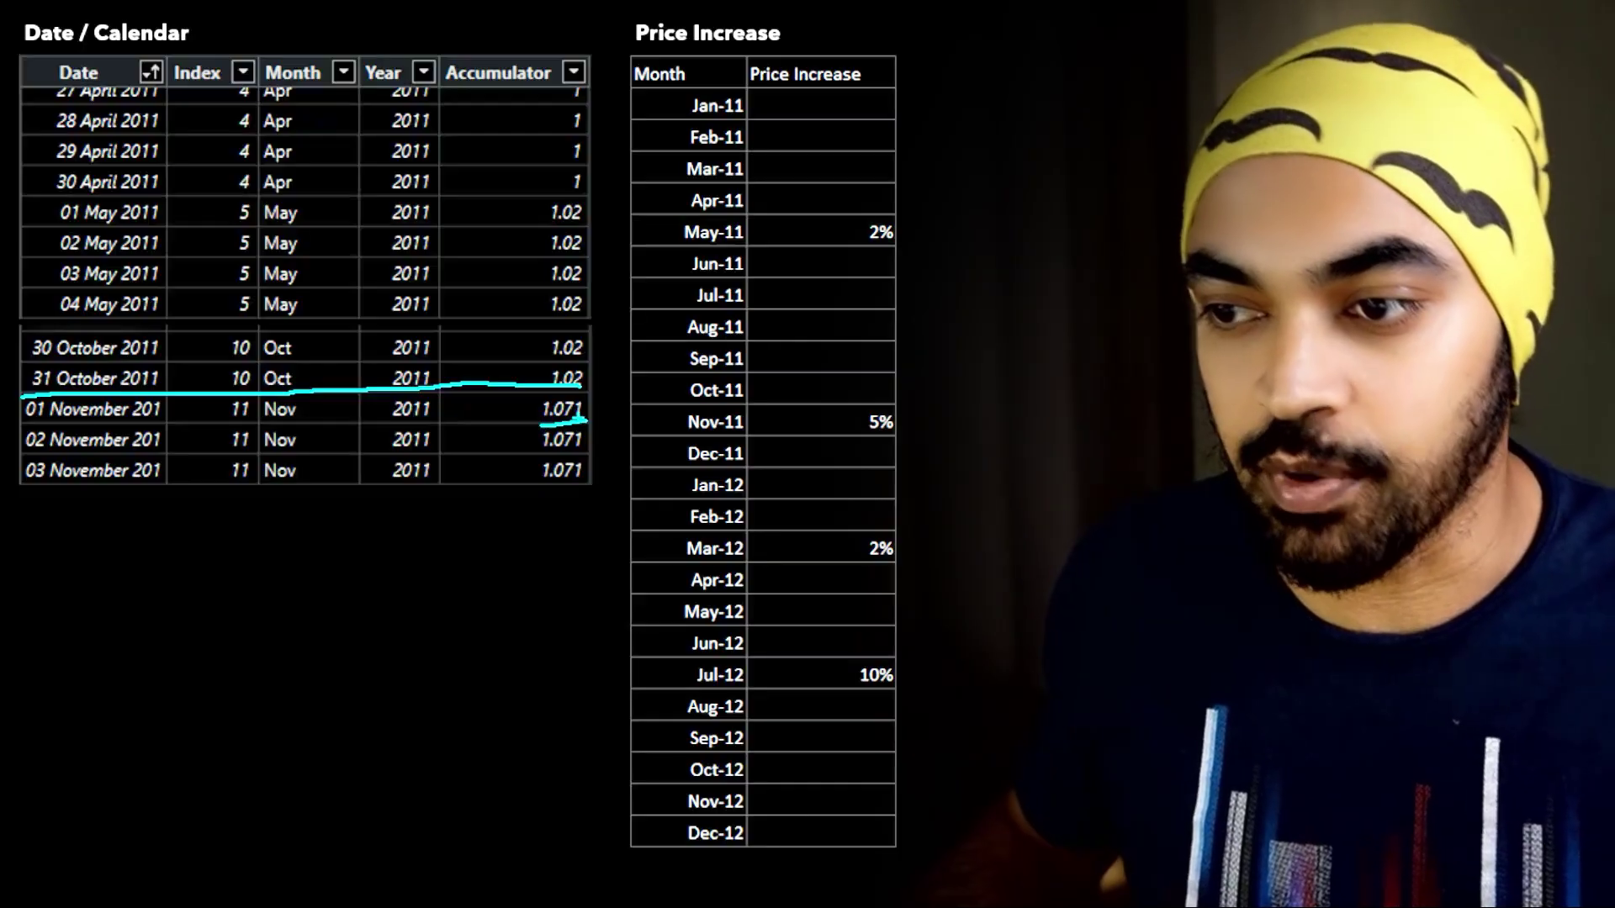
key("Escape")
left_click_drag(530, 459, 537, 660)
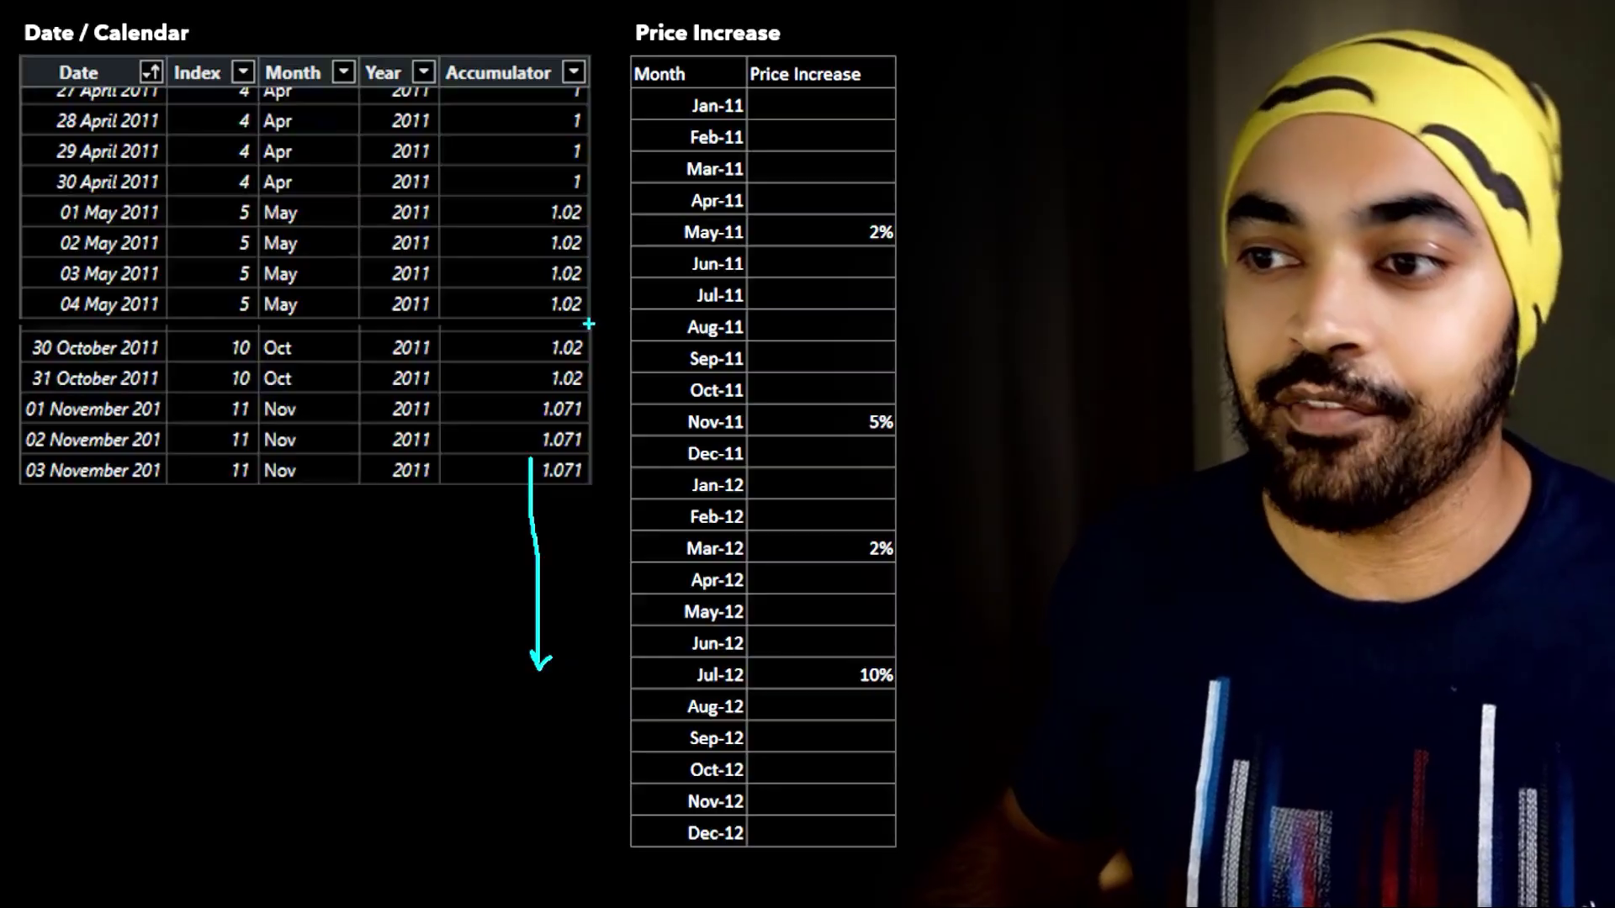
left_click_drag(591, 452, 530, 456)
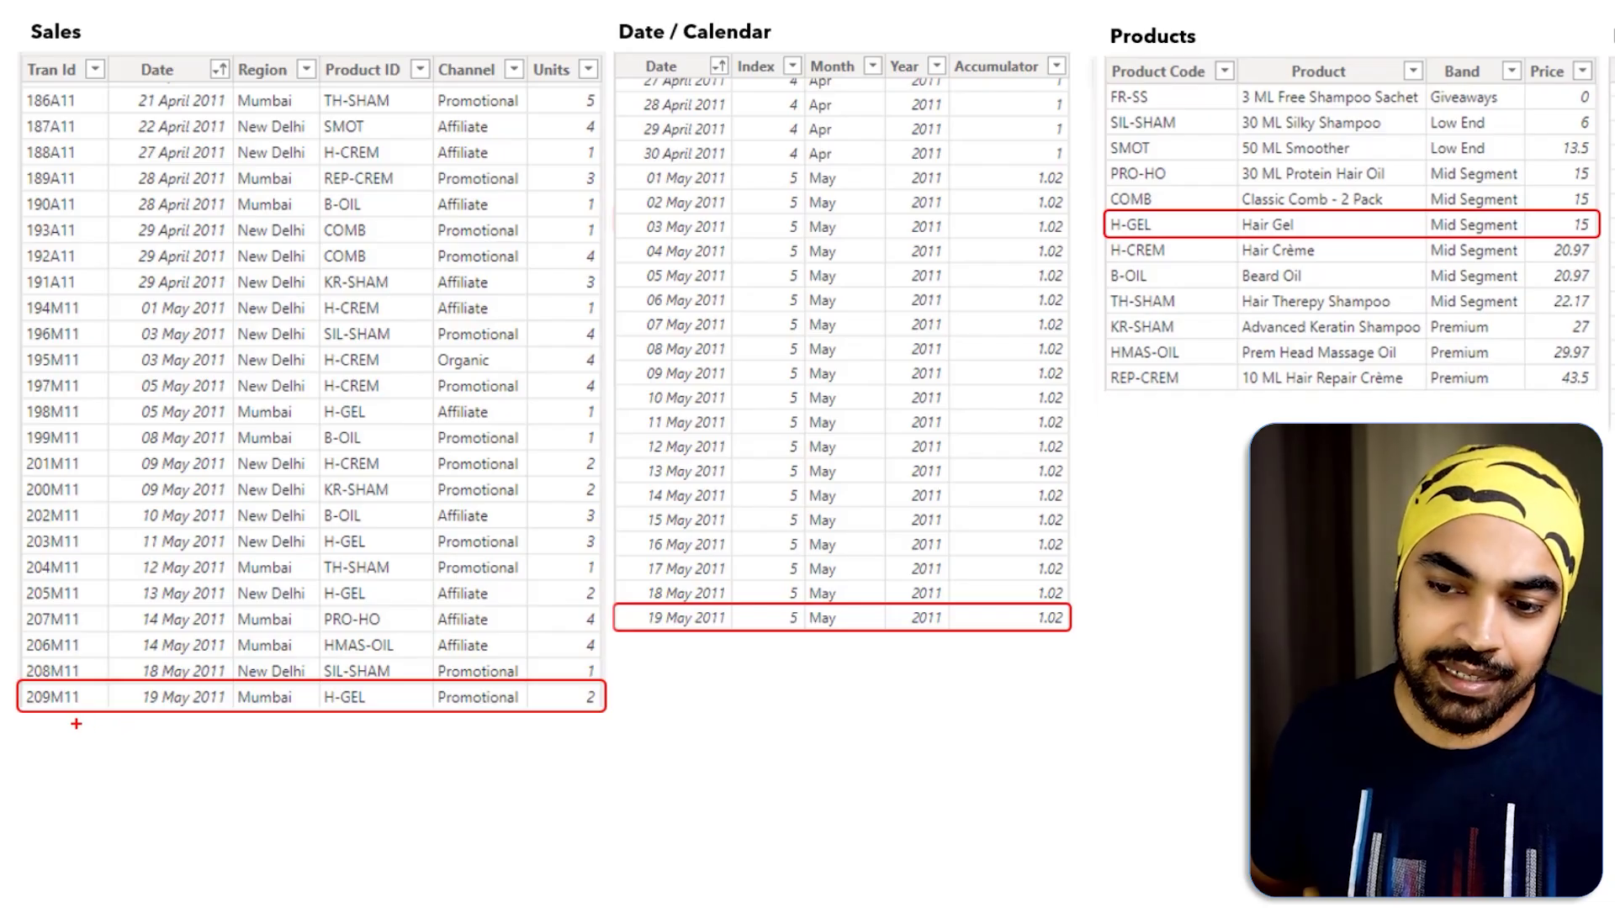
left_click_drag(334, 721, 402, 698)
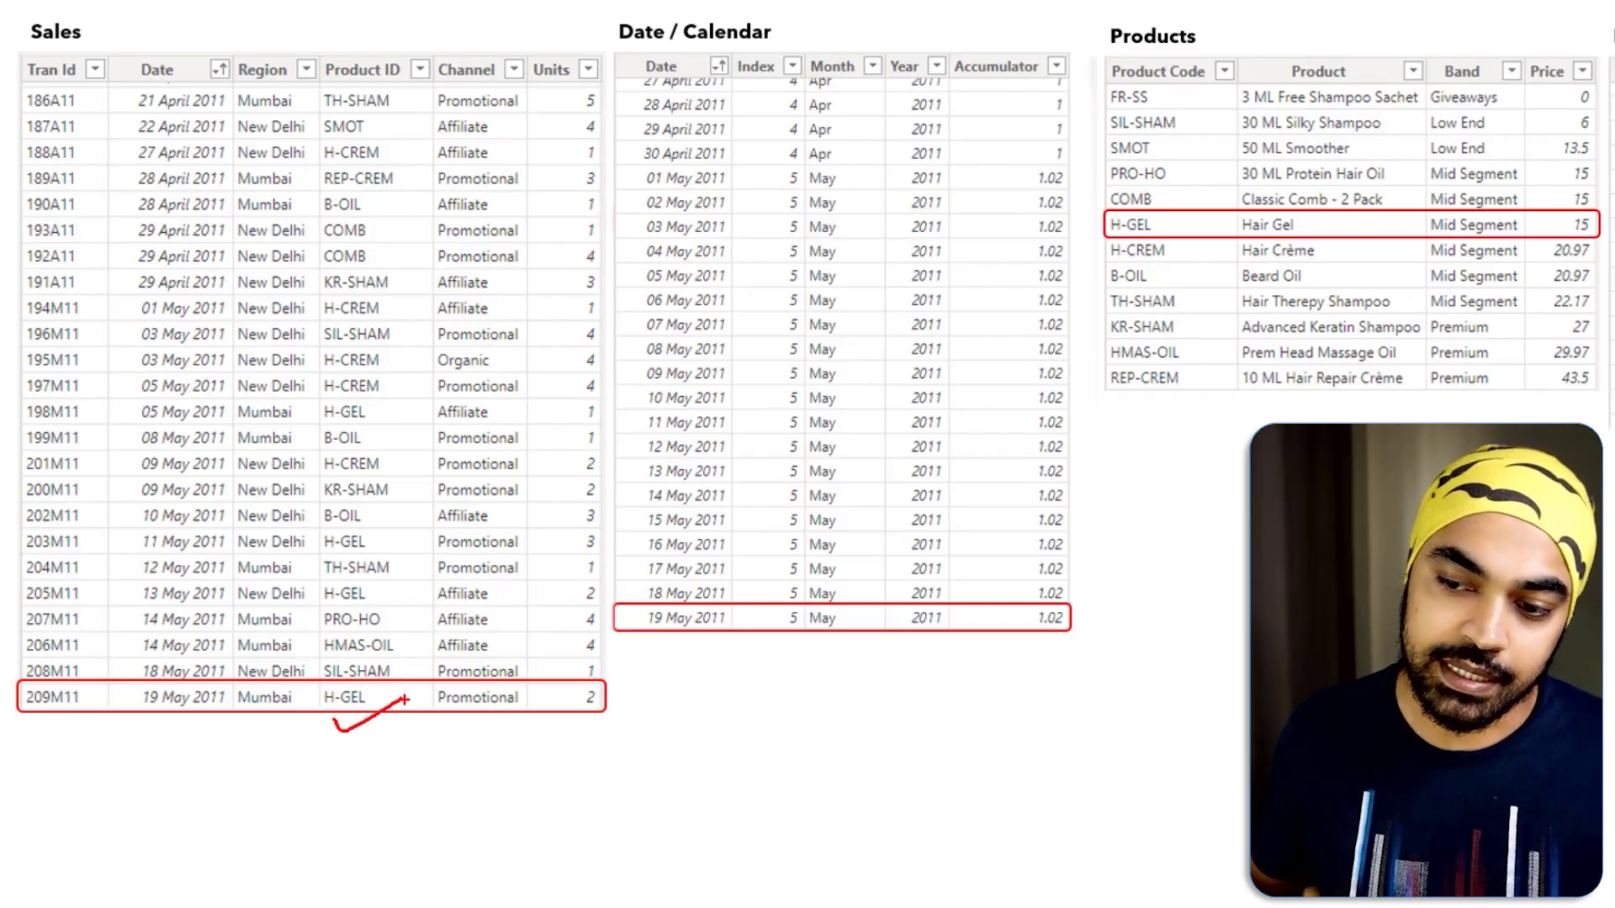
left_click_drag(1187, 221, 1206, 219)
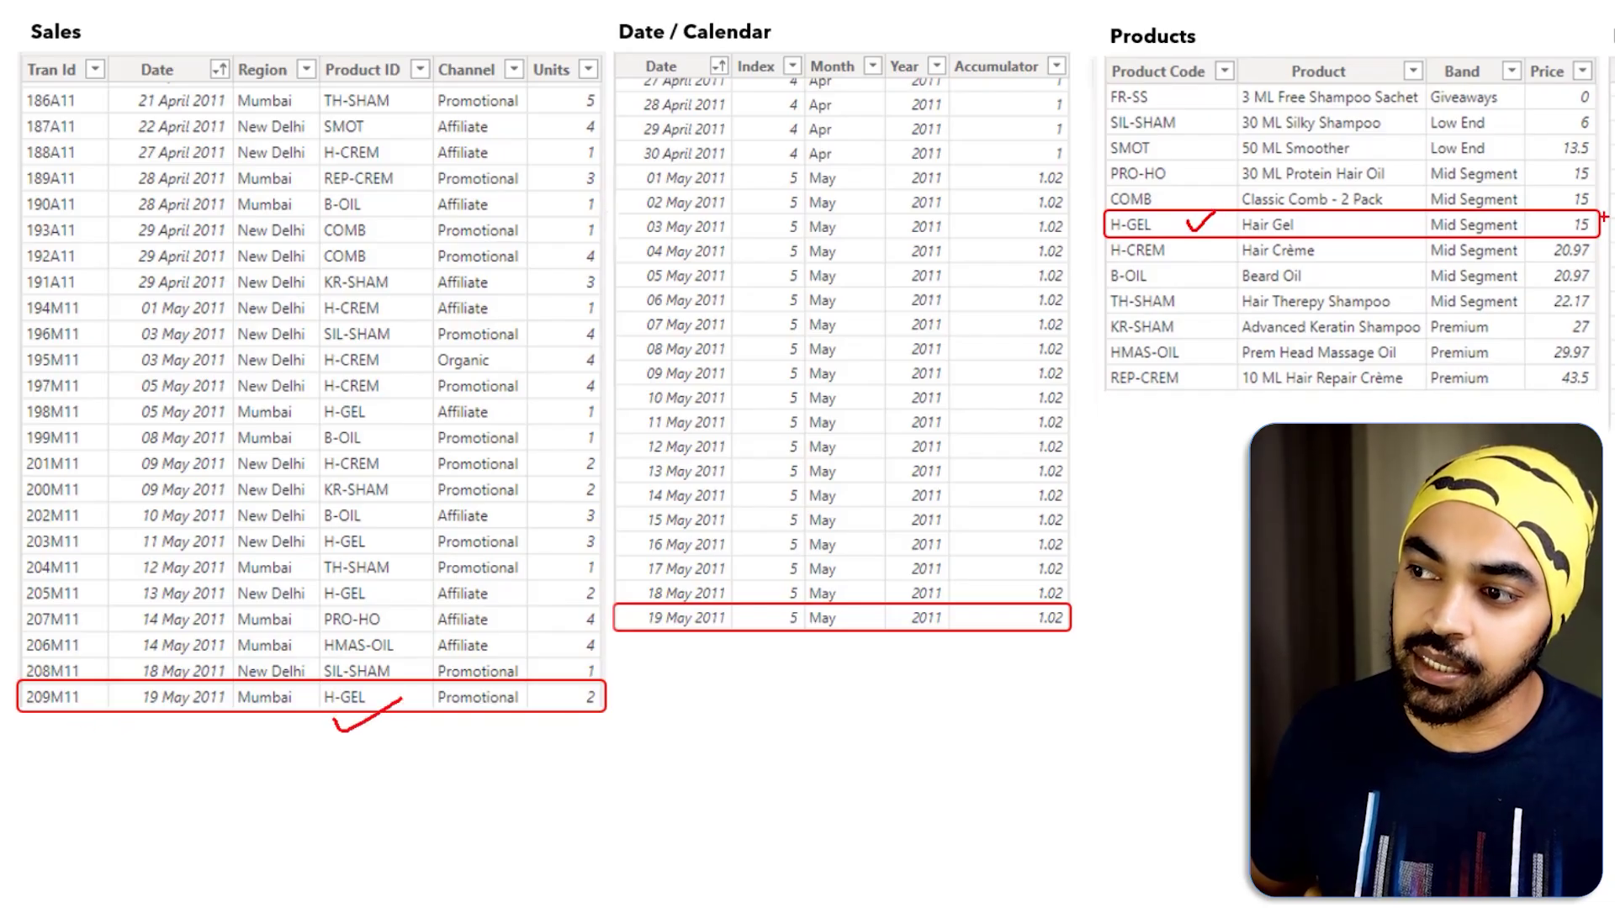
mouse_move(1558, 225)
left_mouse_down()
mouse_move(1561, 207)
mouse_move(1608, 227)
mouse_move(1564, 242)
left_mouse_up()
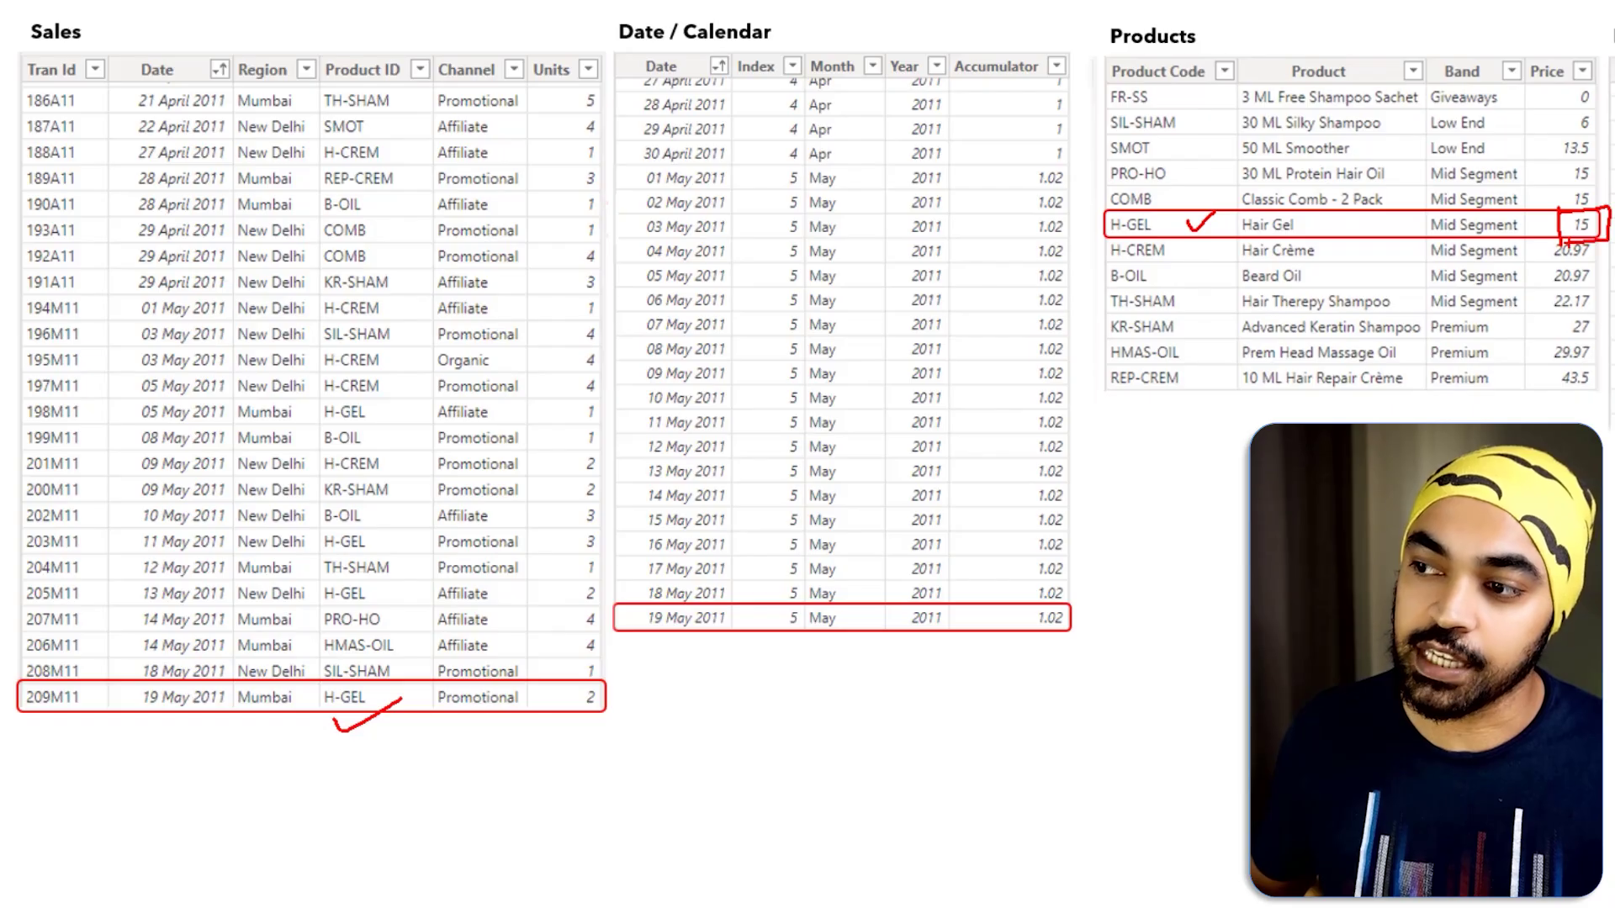
key("Escape")
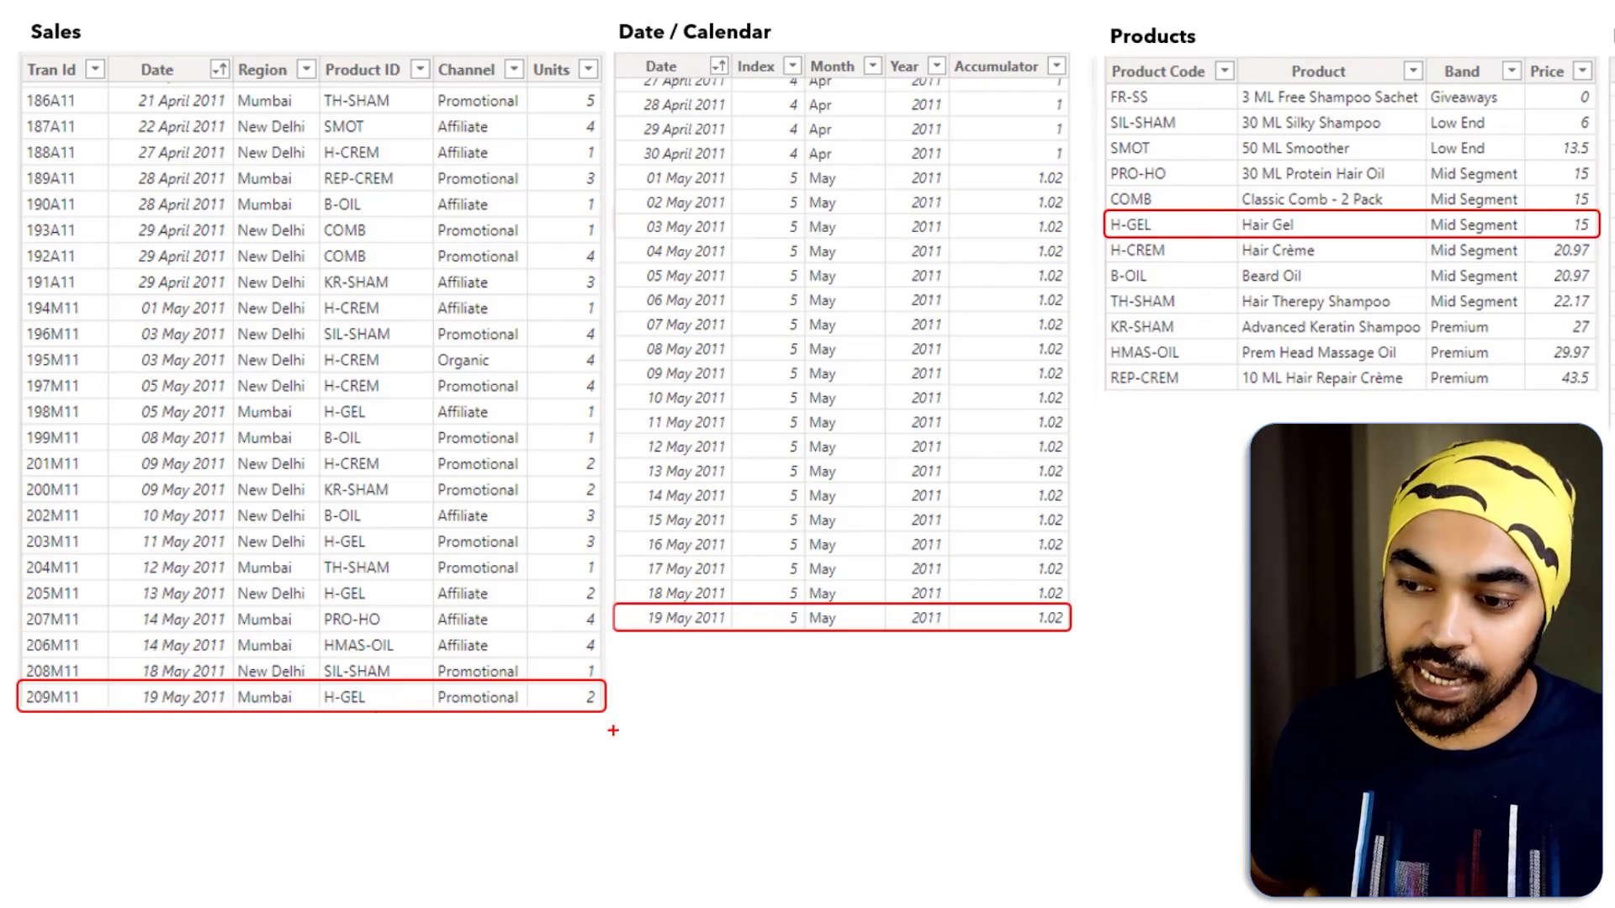
mouse_move(612, 679)
left_mouse_down()
mouse_move(569, 716)
mouse_move(635, 697)
left_mouse_up()
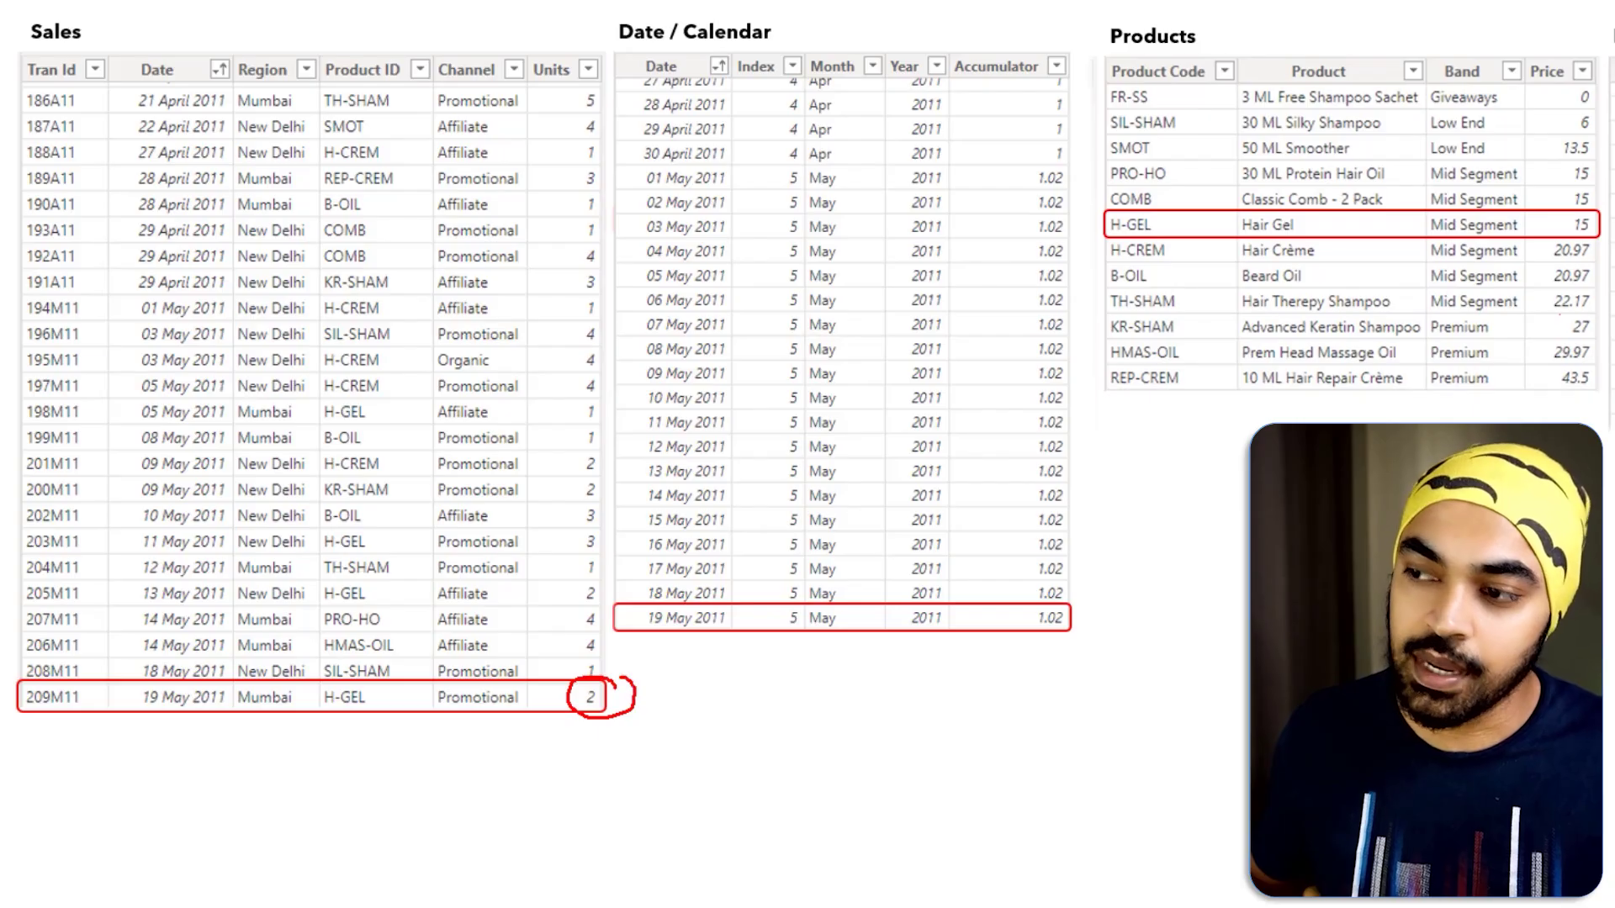
mouse_move(1569, 207)
left_mouse_down()
mouse_move(1566, 230)
mouse_move(1596, 213)
mouse_move(1567, 196)
left_mouse_up()
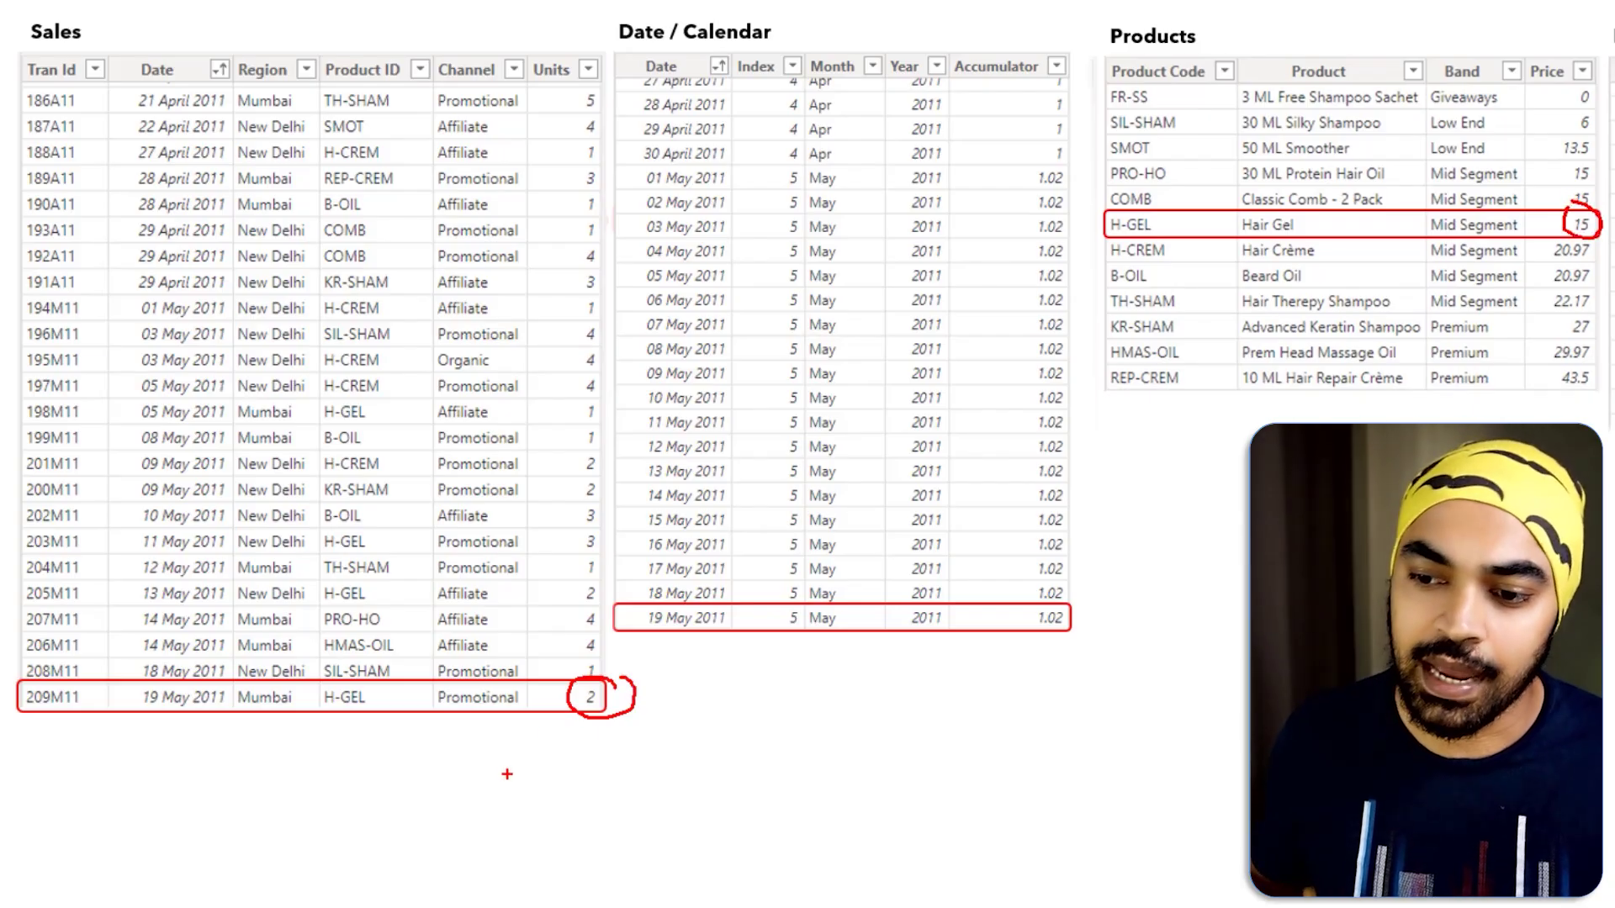
left_click_drag(323, 725, 351, 713)
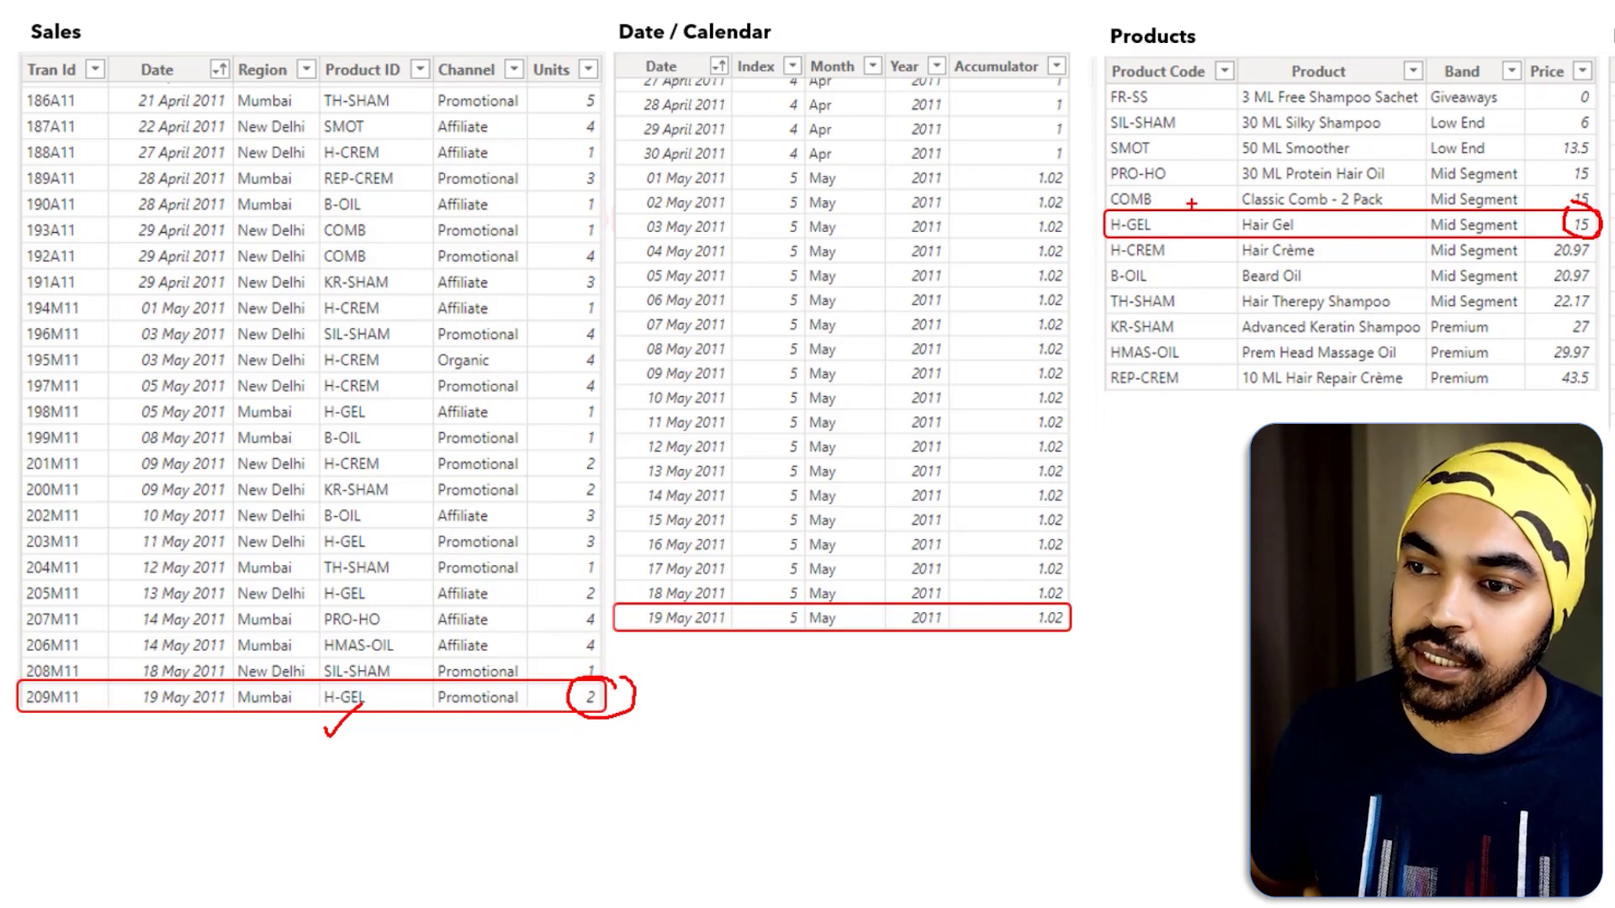
left_click_drag(1177, 214, 1209, 198)
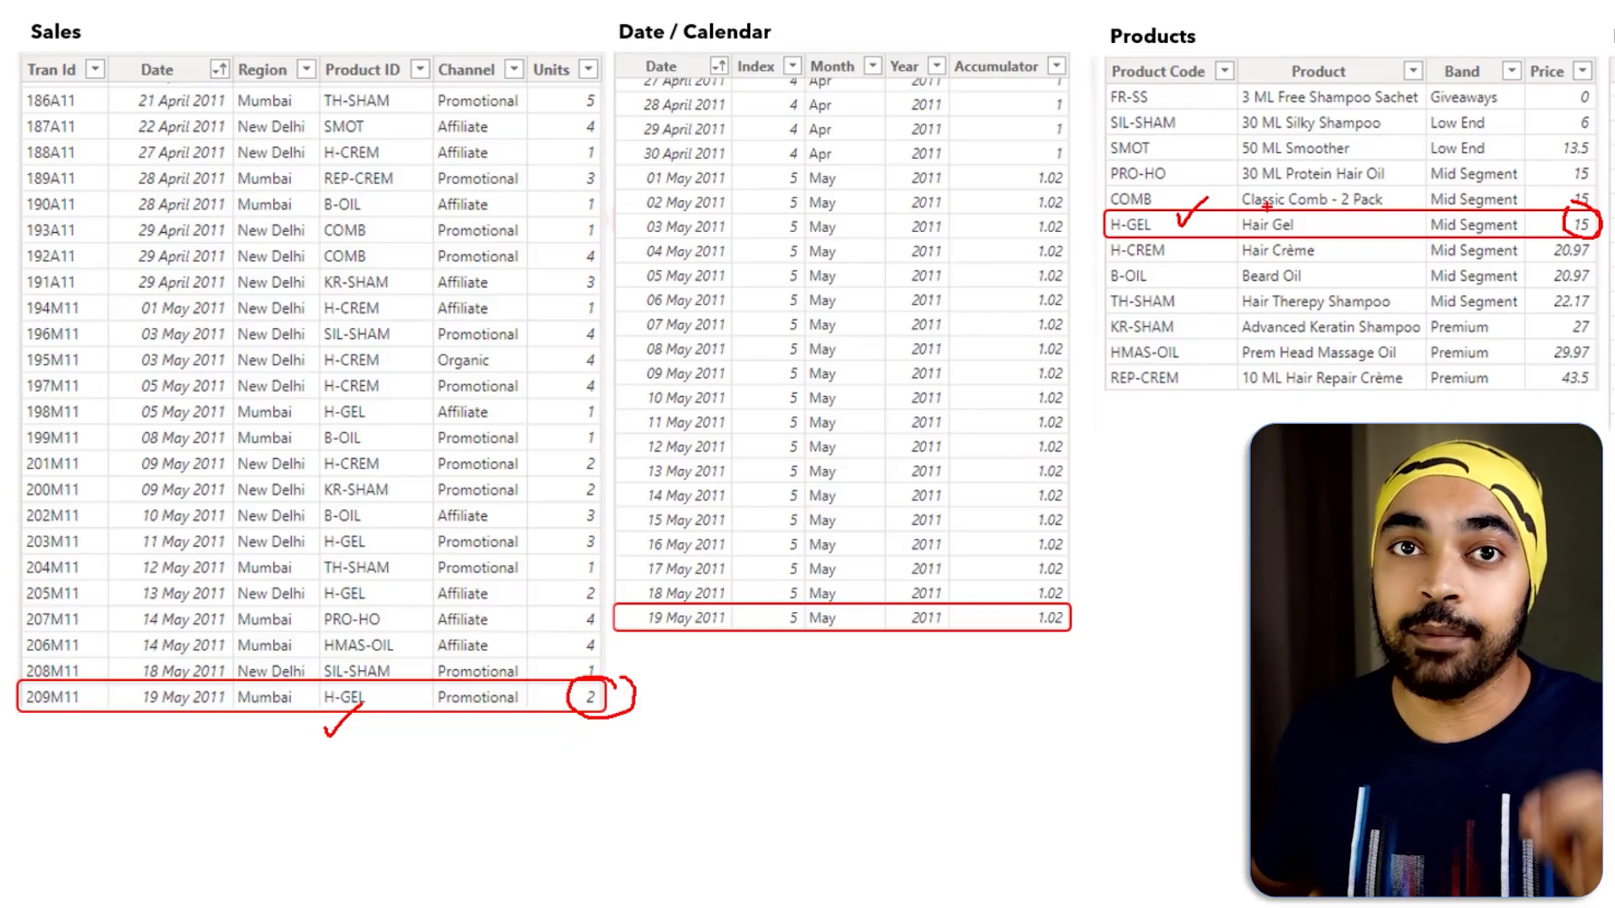
left_click_drag(832, 32, 849, 23)
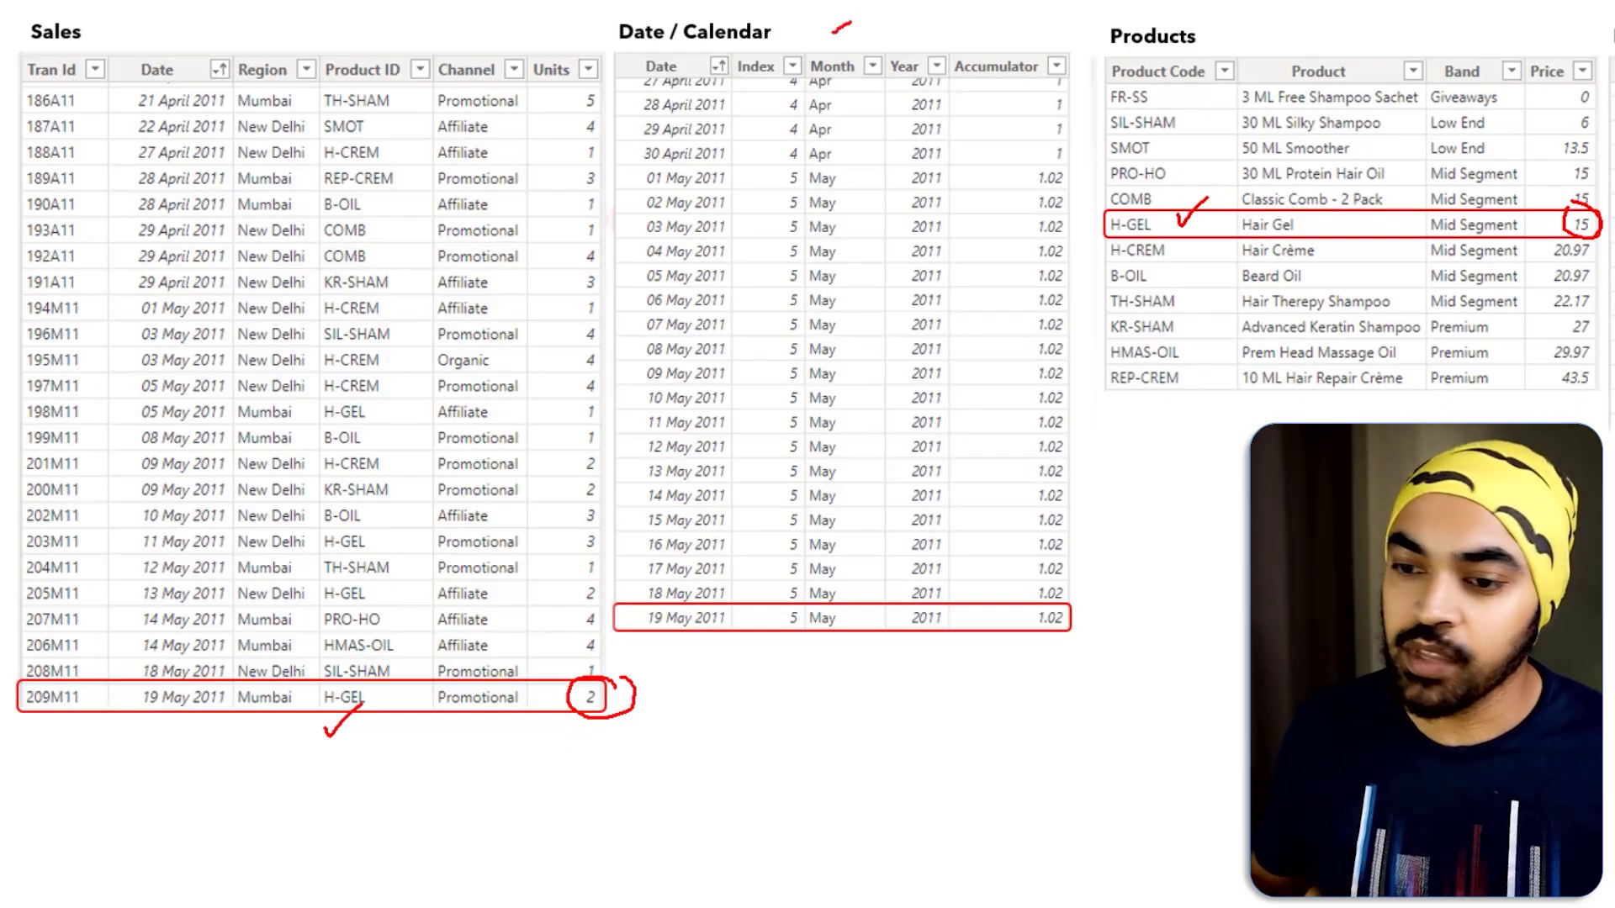
mouse_move(186, 711)
left_mouse_down()
mouse_move(186, 757)
mouse_move(185, 711)
mouse_move(169, 733)
mouse_move(217, 730)
left_mouse_up()
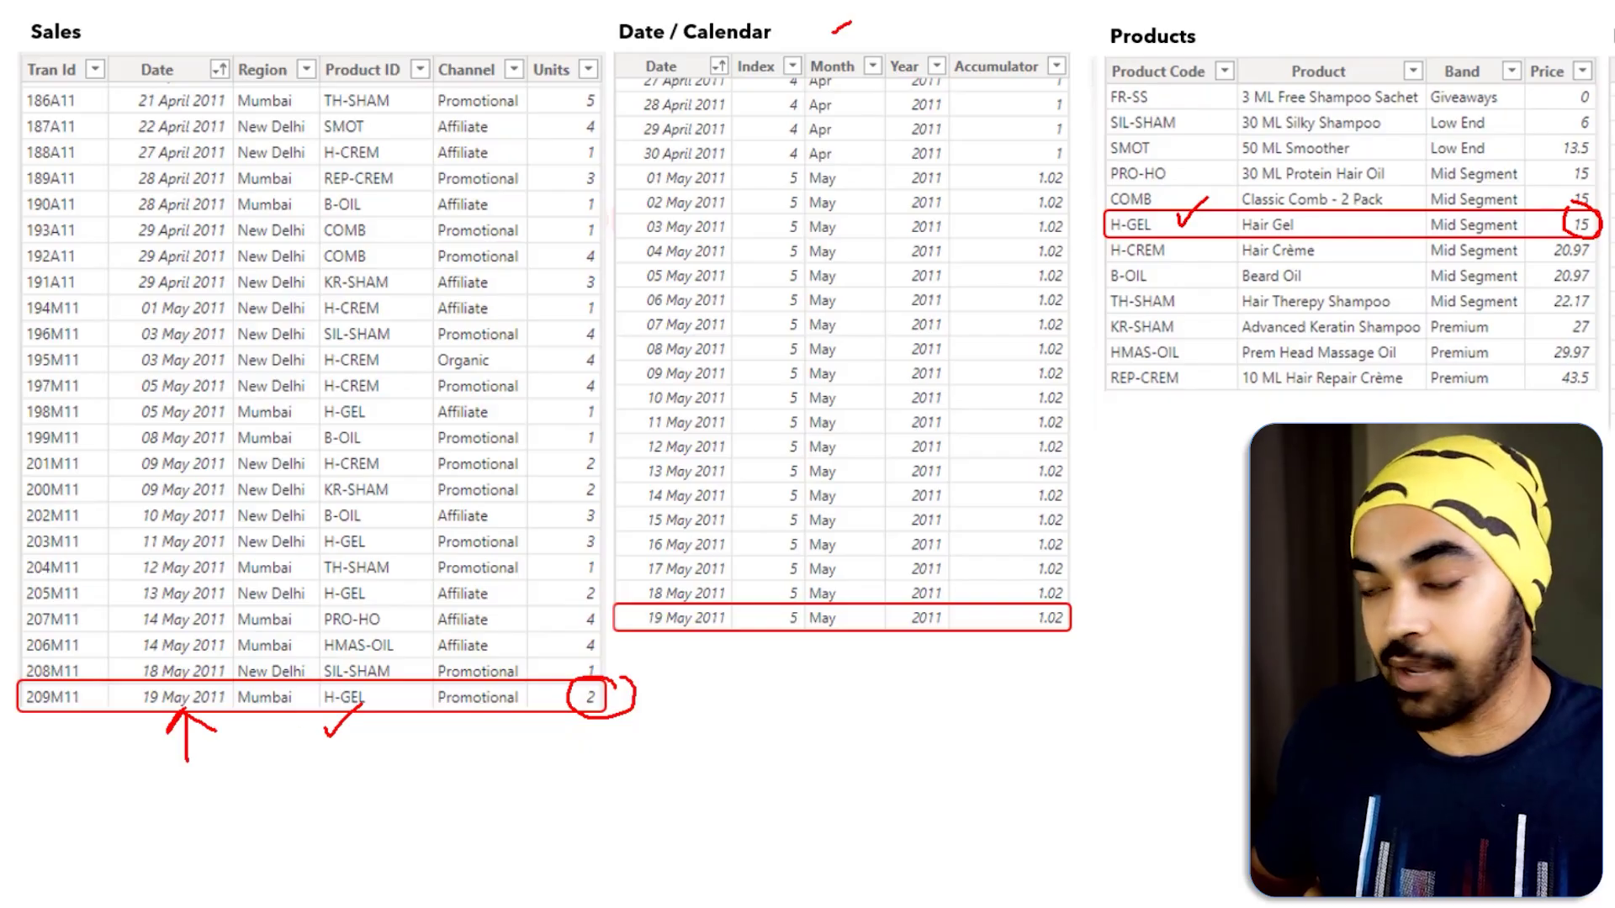
mouse_move(677, 644)
left_mouse_down()
mouse_move(680, 673)
mouse_move(701, 655)
left_mouse_up()
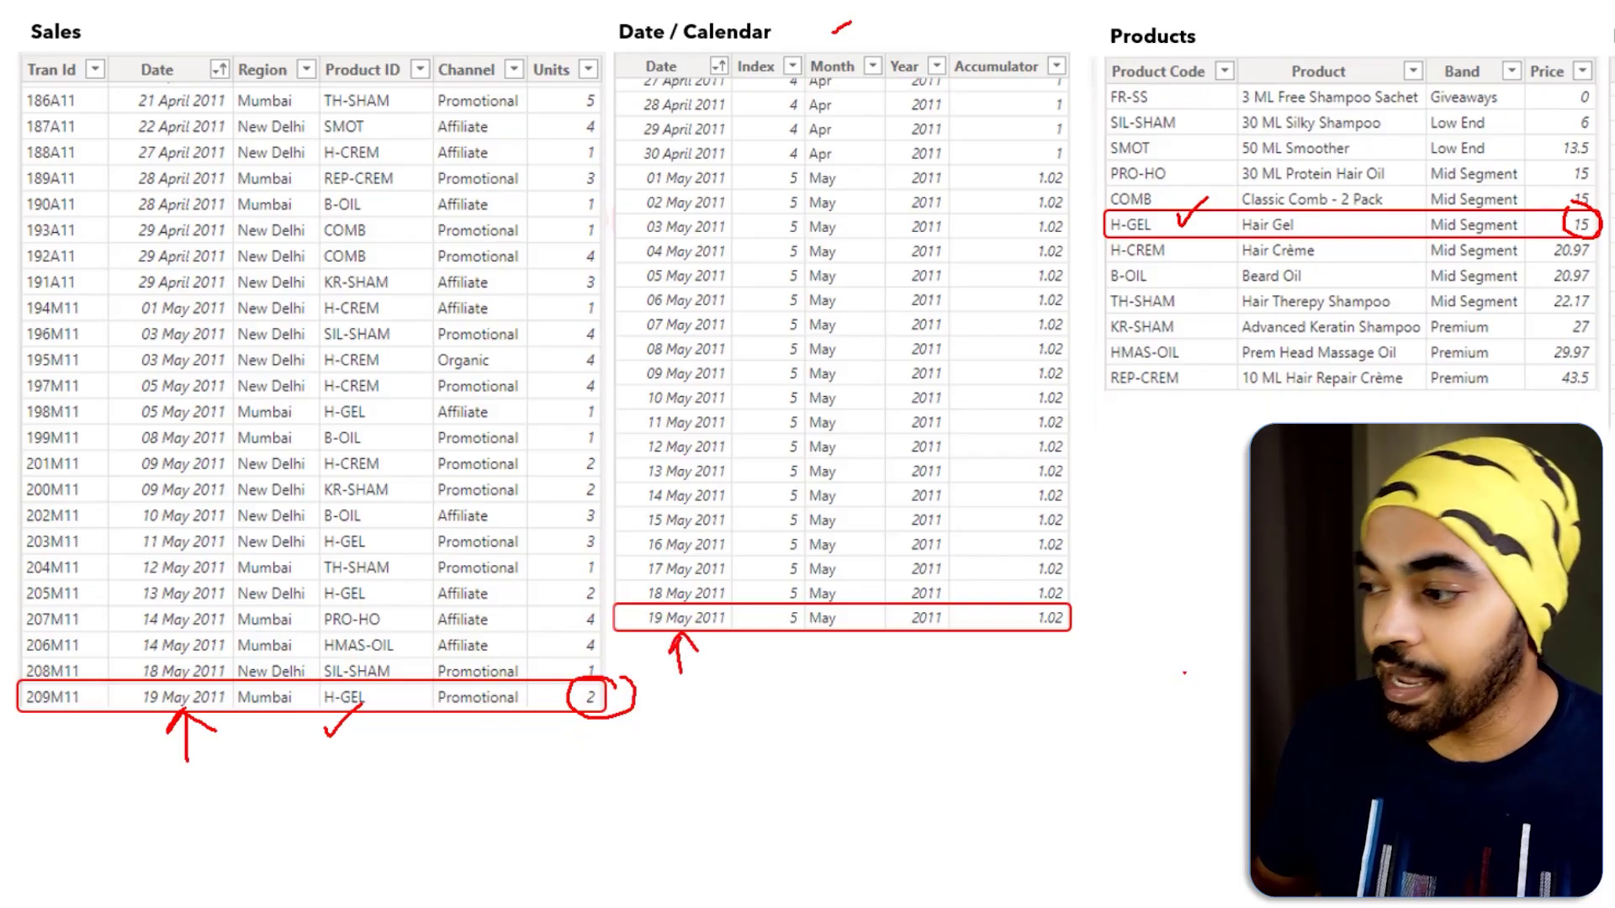
left_click_drag(1081, 615, 1083, 627)
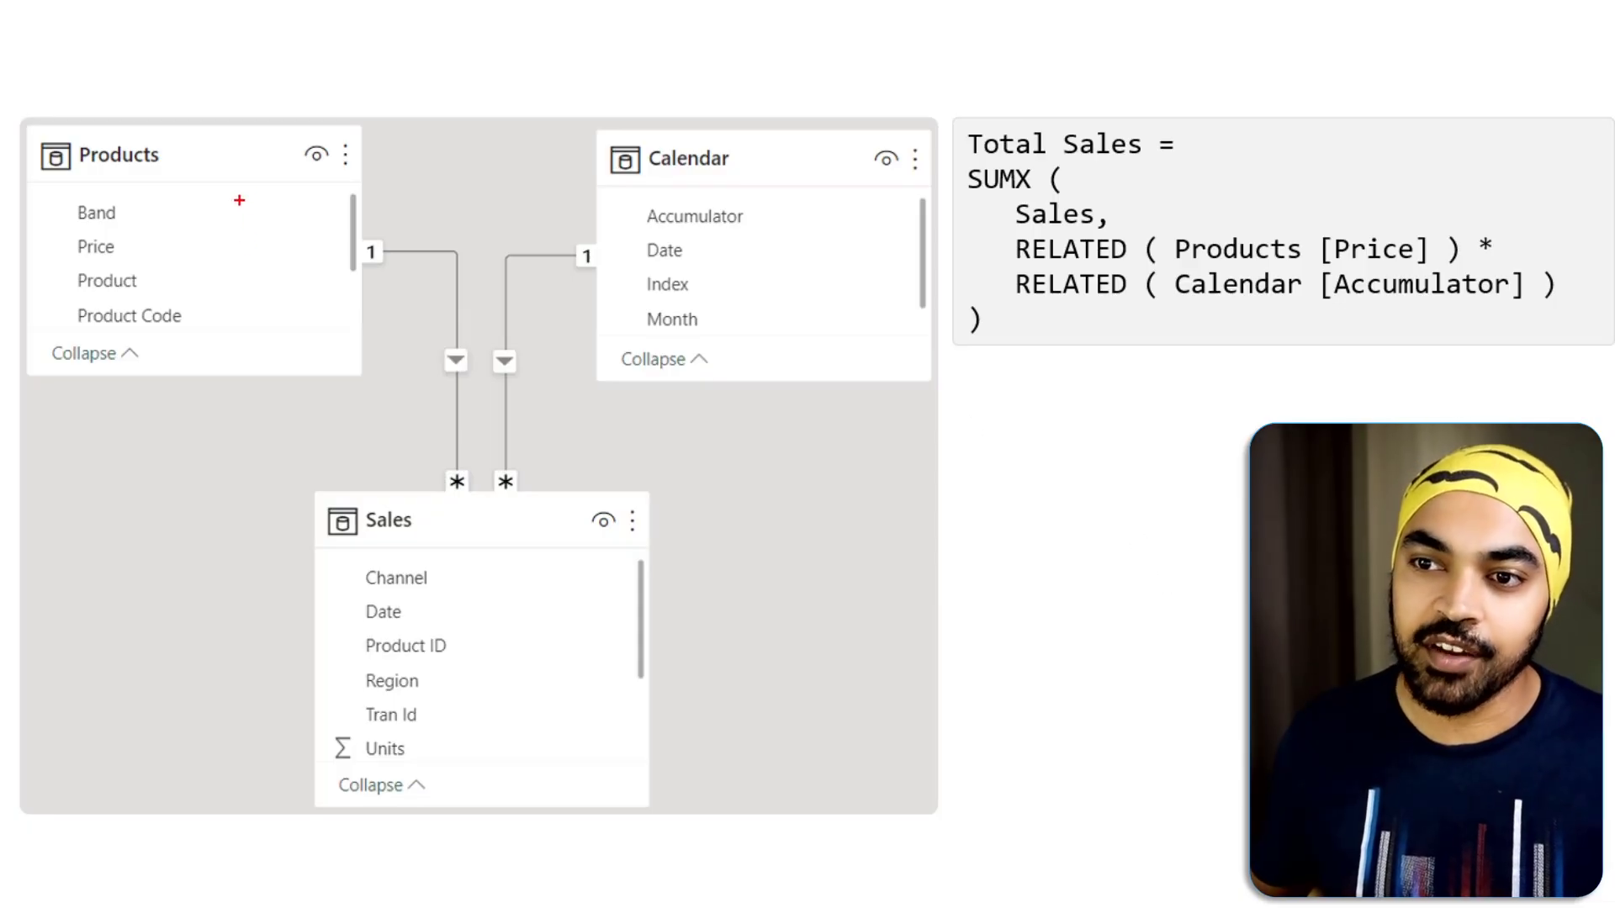
Step: Mark the Products, Calendar and Sales tables in the model diagram
left_click_drag(238, 198, 272, 176)
left_click_drag(784, 176, 815, 153)
left_click_drag(539, 557, 558, 544)
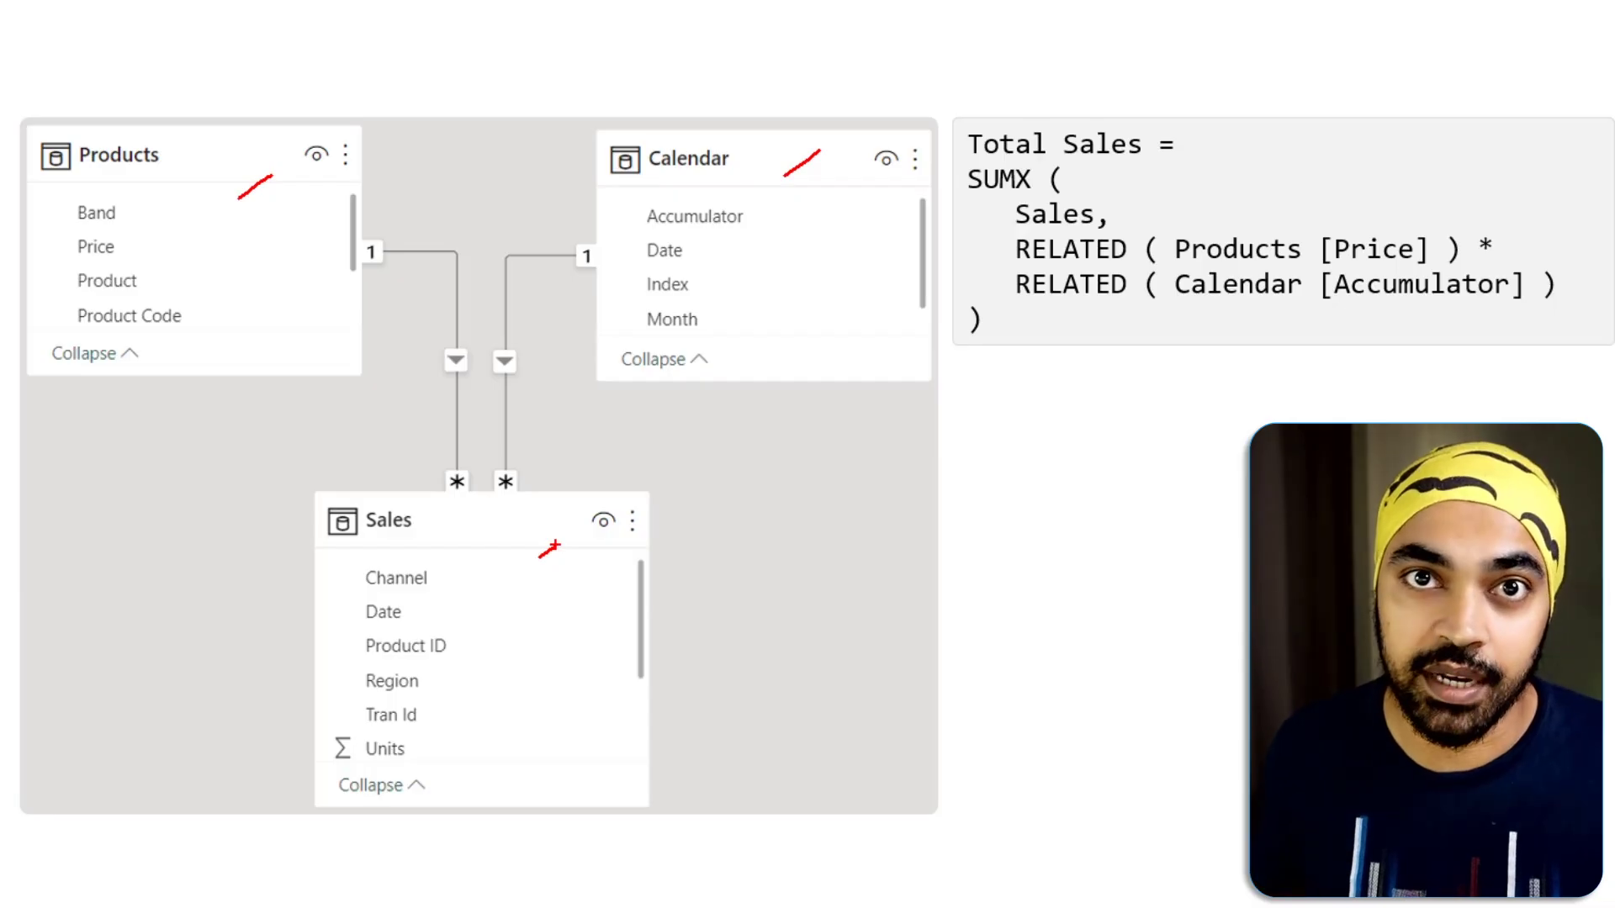
key("Escape")
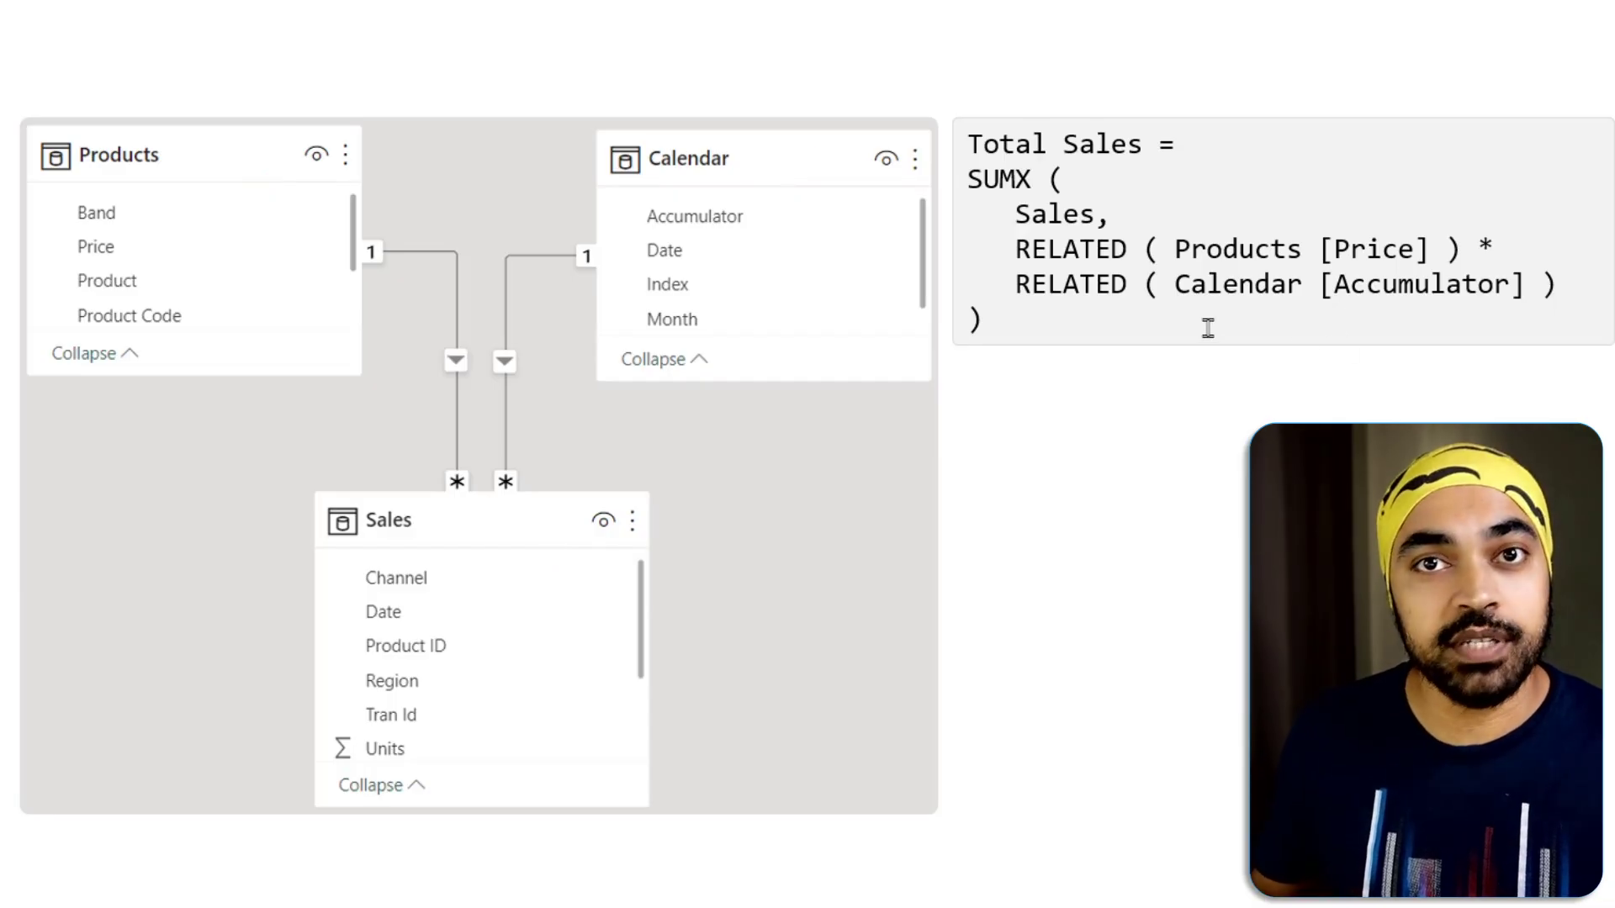
Step: Highlight the Sales fields, Products Price, Sales Units and the Calendar Accumulator field
key("ctrl+2")
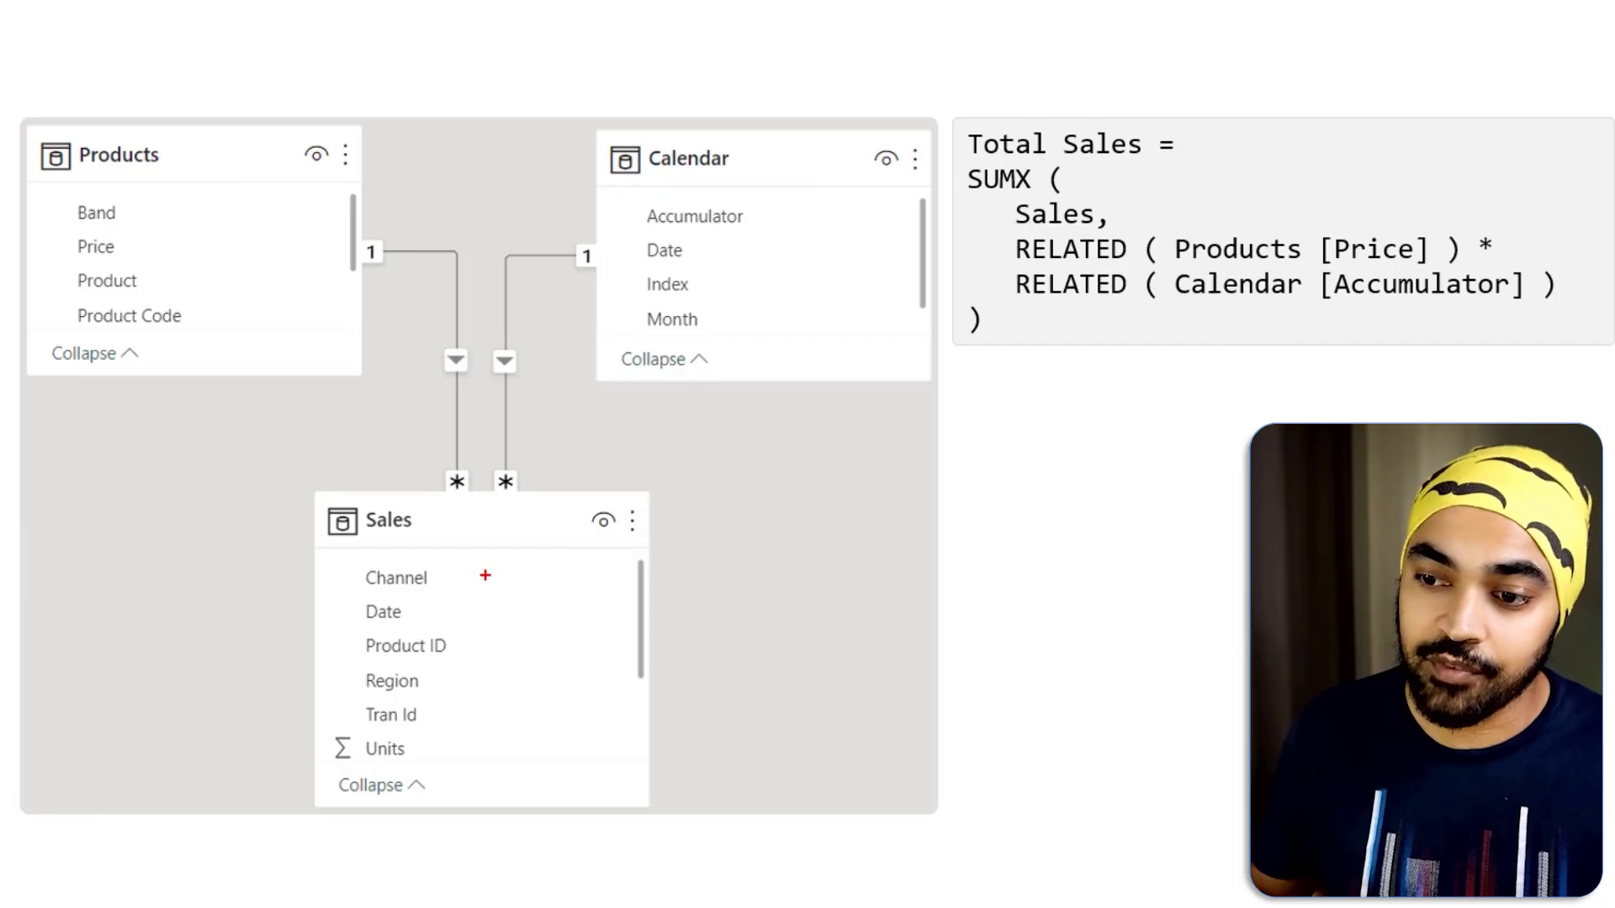
mouse_move(482, 568)
left_mouse_down()
mouse_move(524, 613)
mouse_move(533, 733)
mouse_move(469, 768)
left_mouse_up()
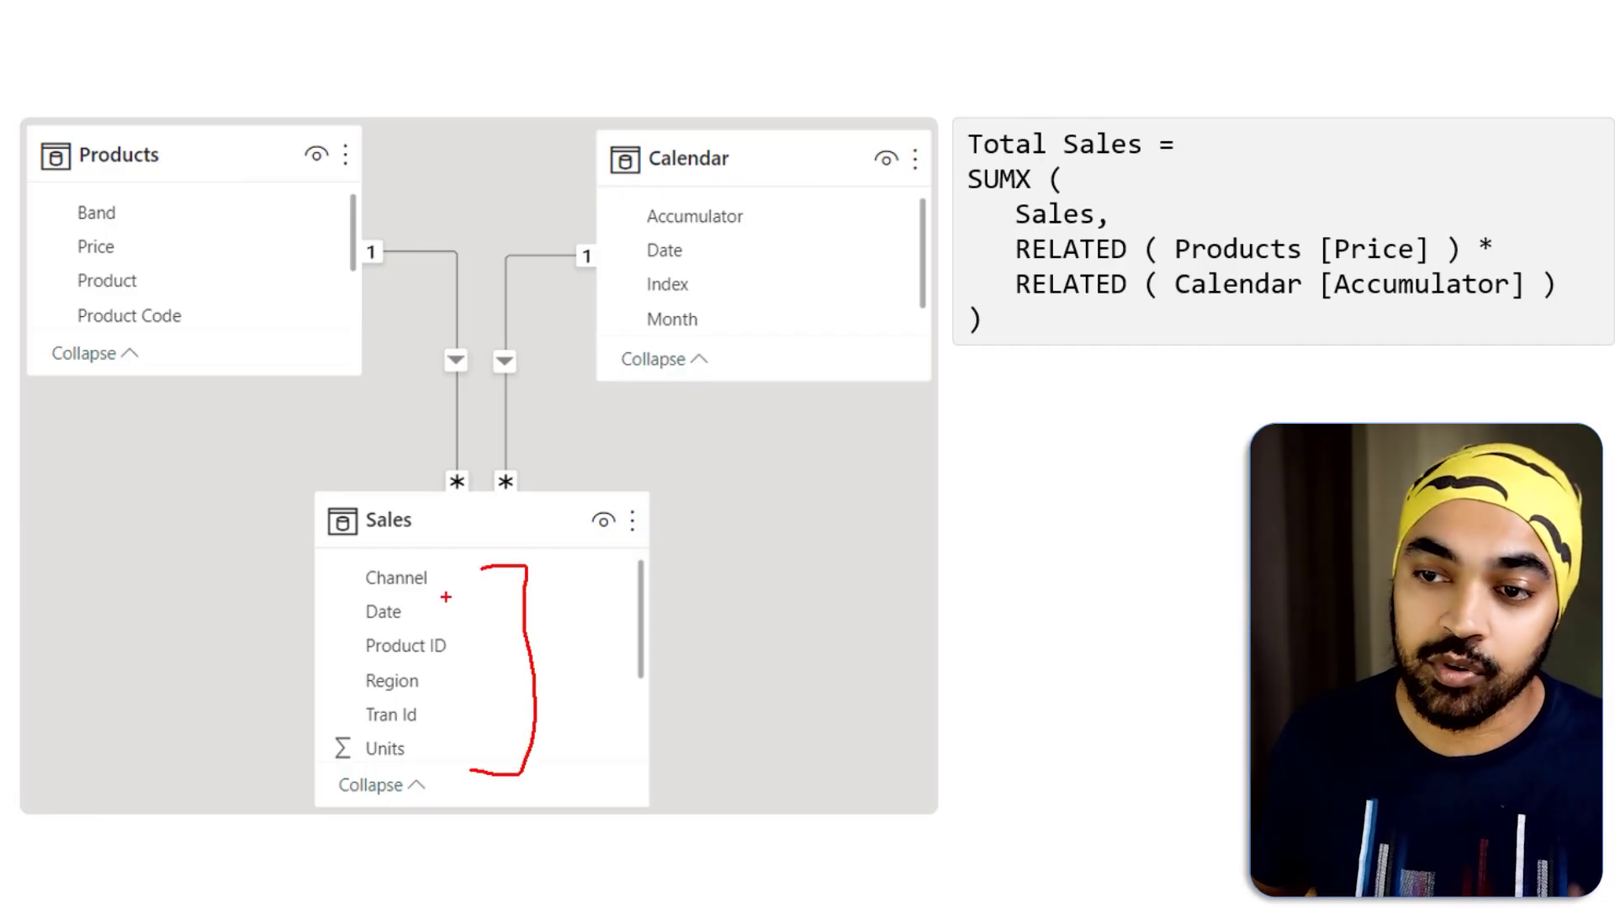
mouse_move(143, 238)
left_mouse_down()
mouse_move(69, 229)
mouse_move(84, 262)
mouse_move(136, 235)
left_mouse_up()
mouse_move(409, 740)
left_mouse_down()
mouse_move(341, 738)
mouse_move(360, 767)
mouse_move(404, 737)
left_mouse_up()
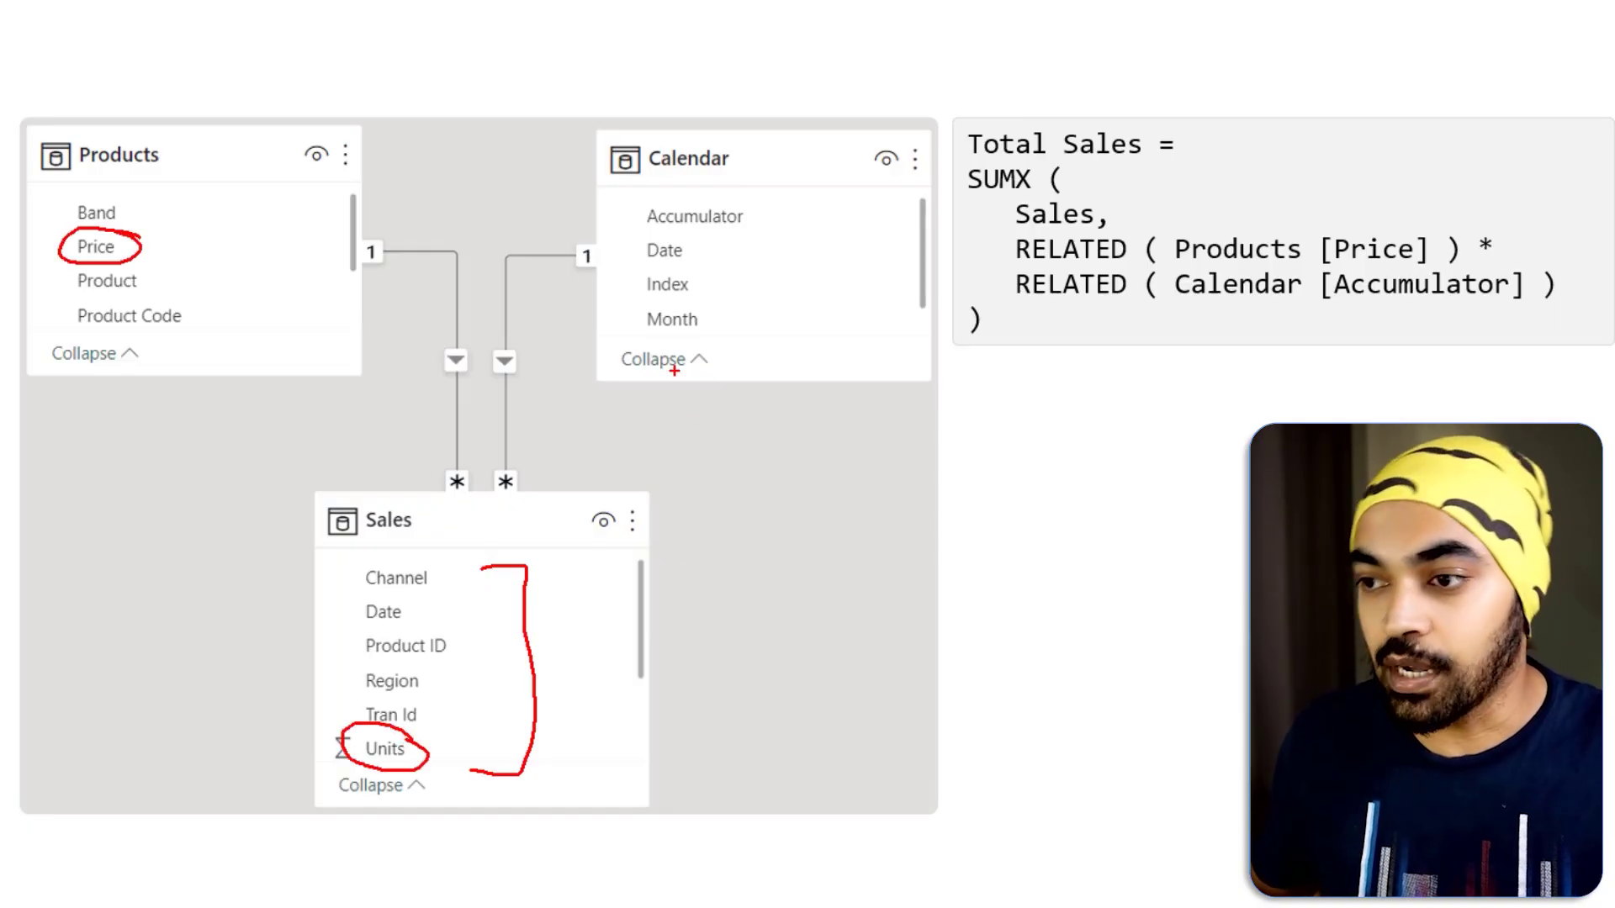
mouse_move(757, 202)
left_mouse_down()
mouse_move(643, 206)
mouse_move(697, 235)
mouse_move(775, 214)
mouse_move(737, 197)
left_mouse_up()
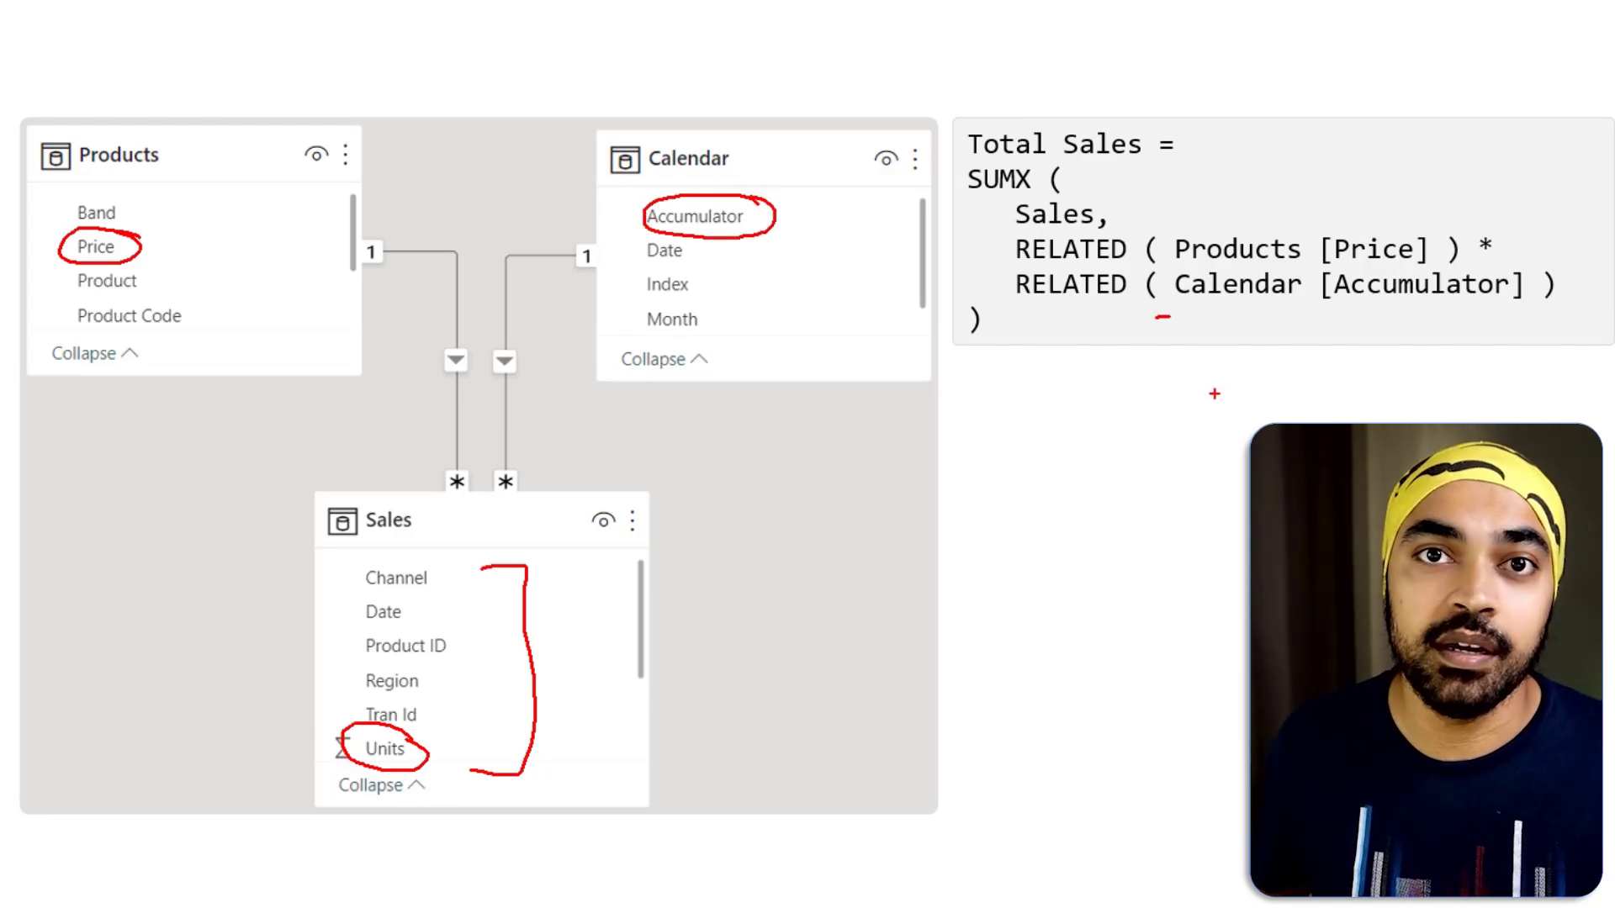
key("Escape")
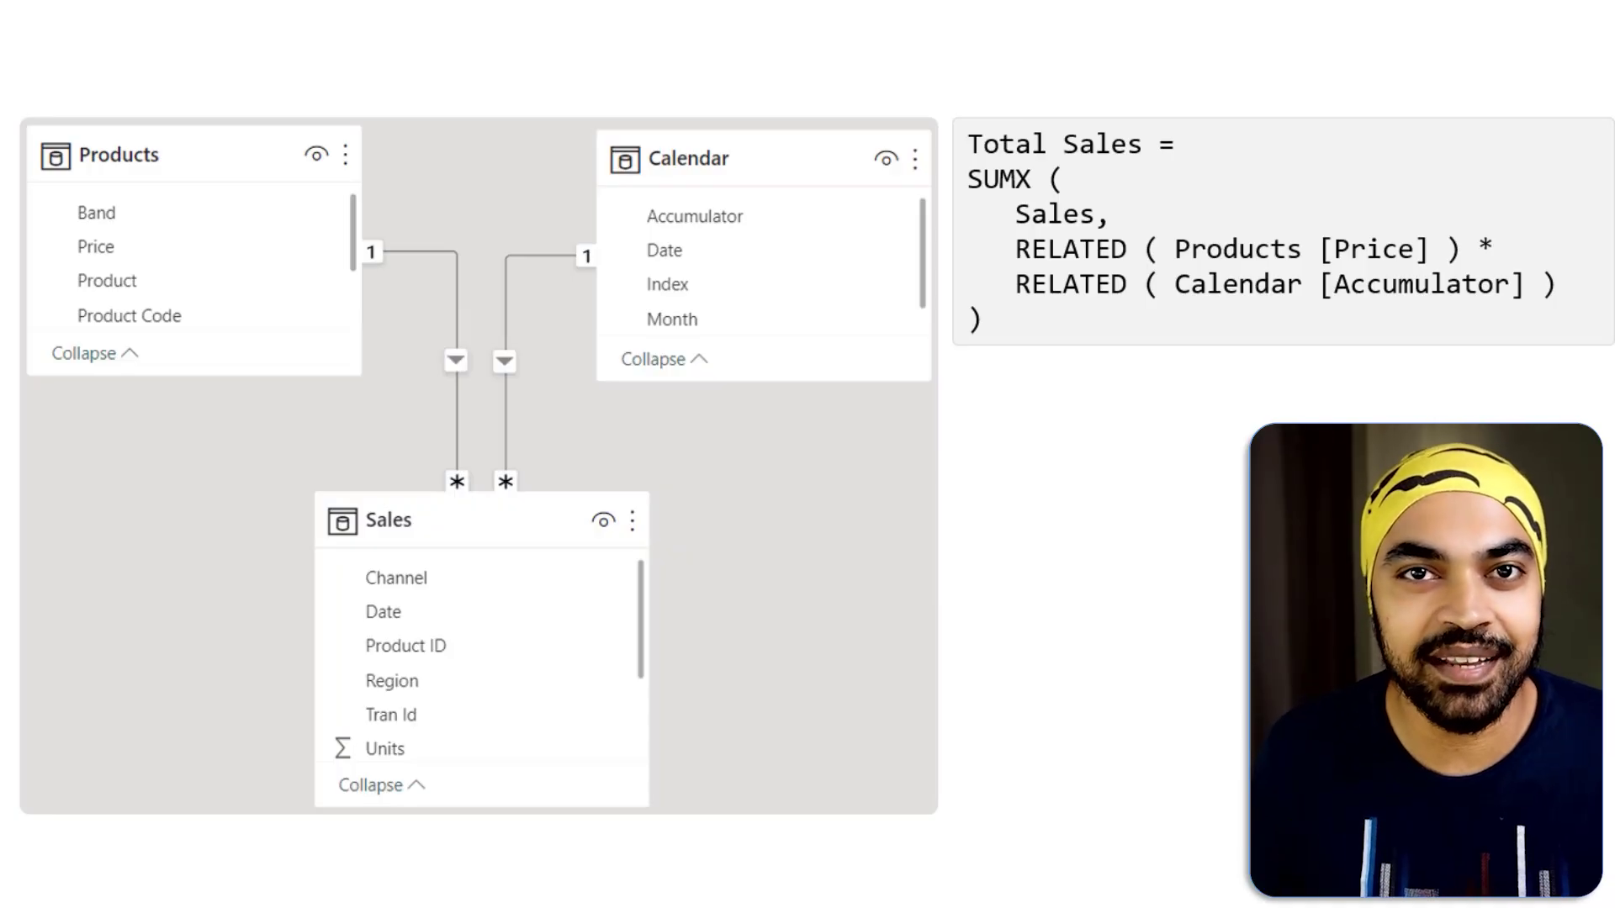
left_click_drag(760, 217, 802, 196)
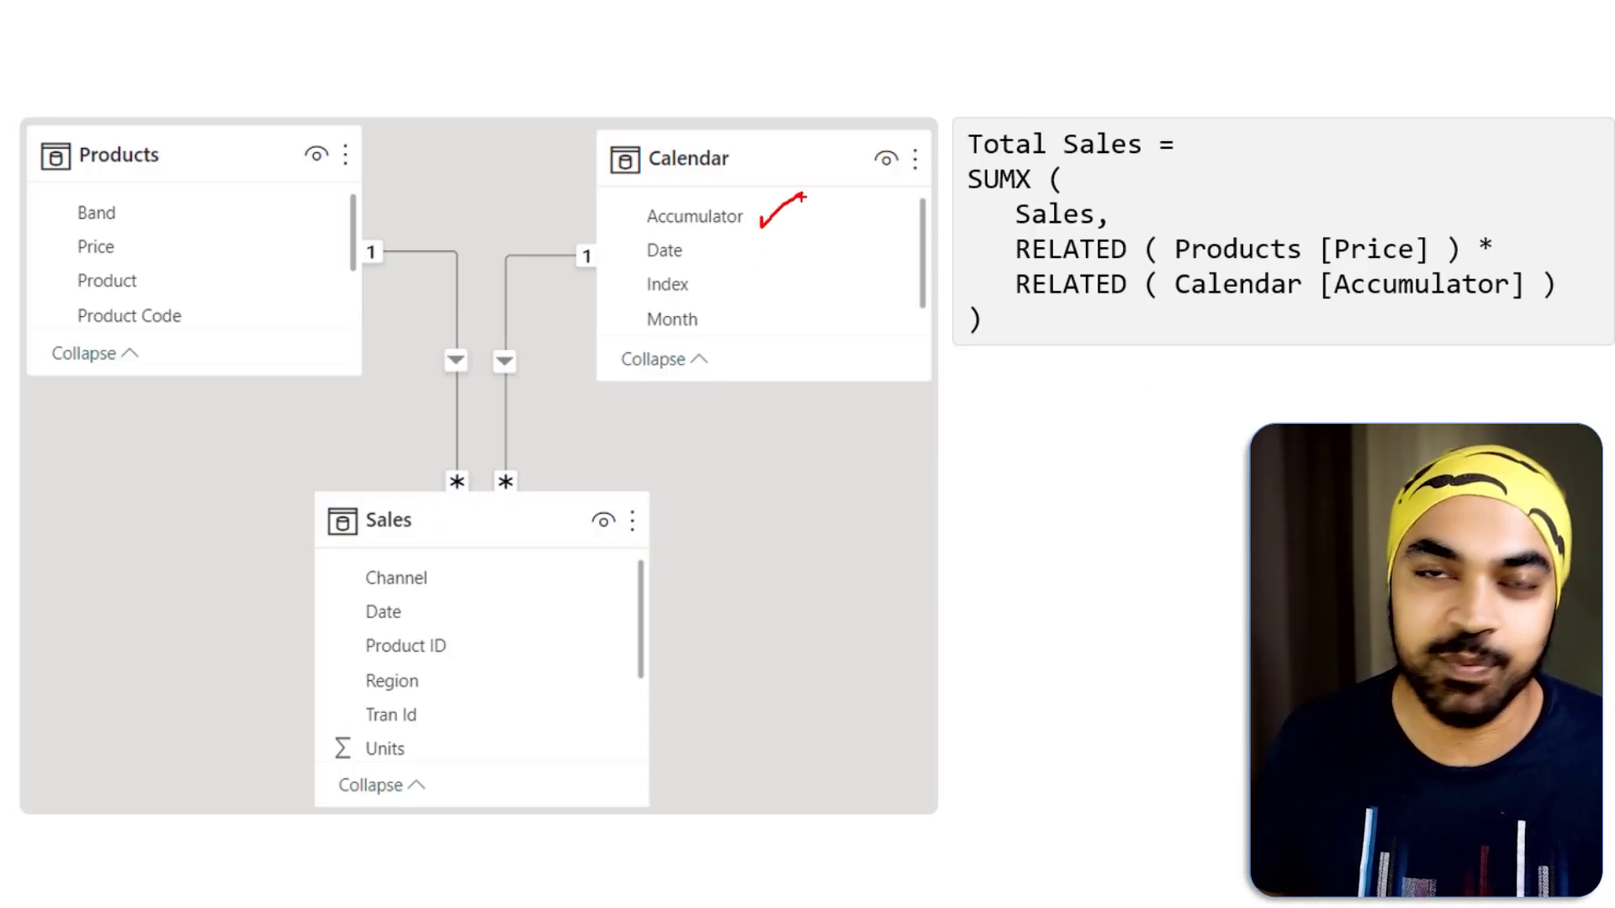
key("Escape")
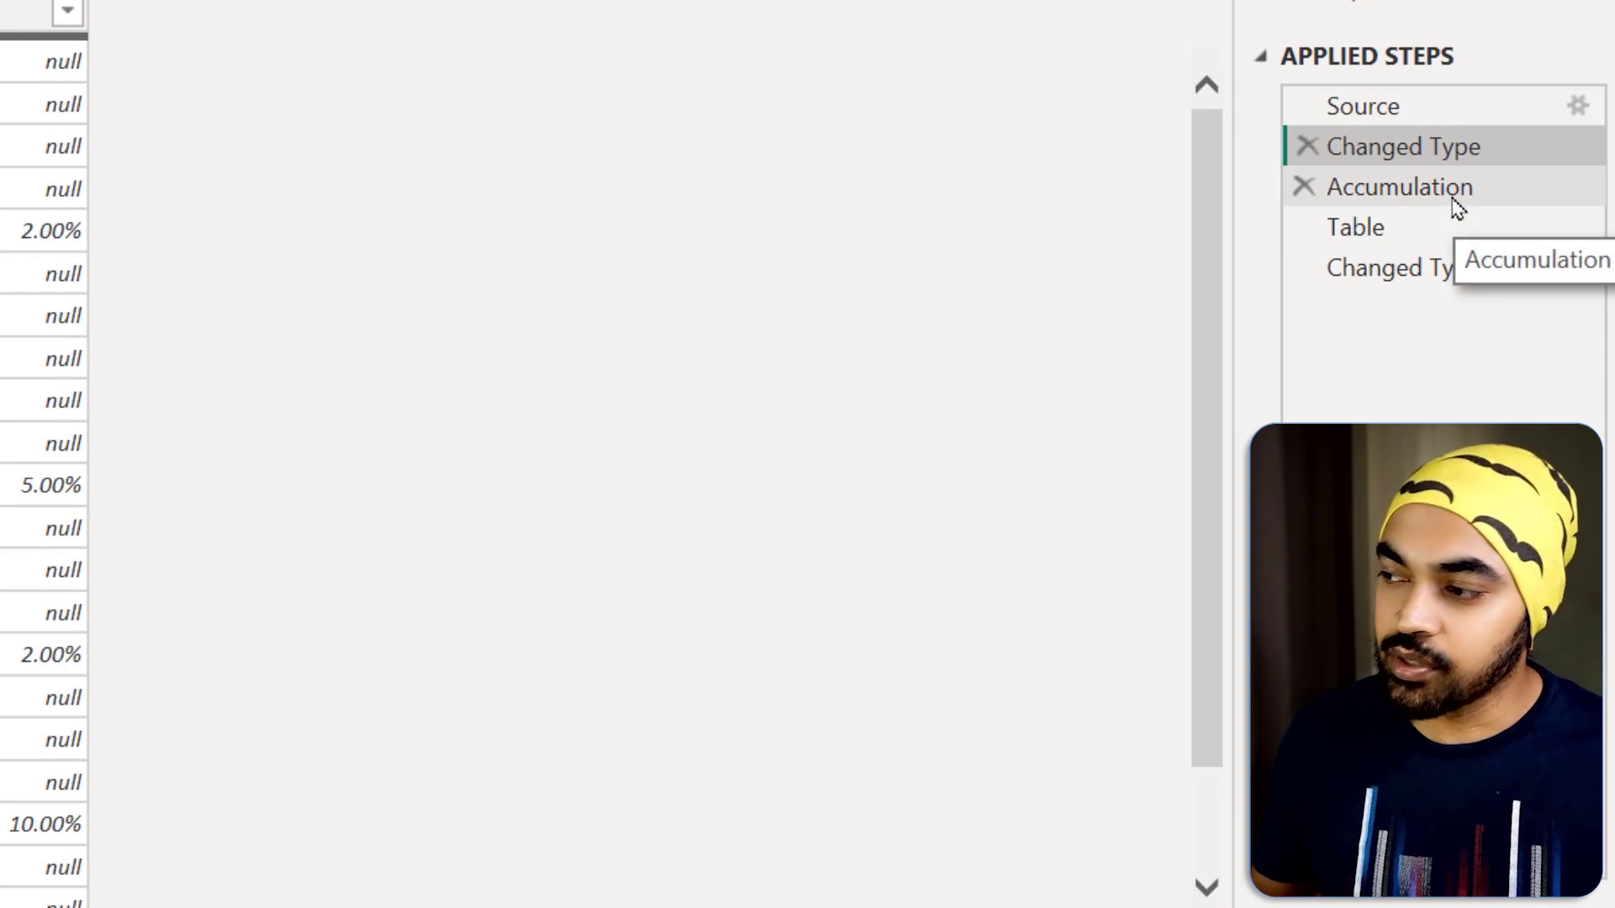
left_click(1369, 206)
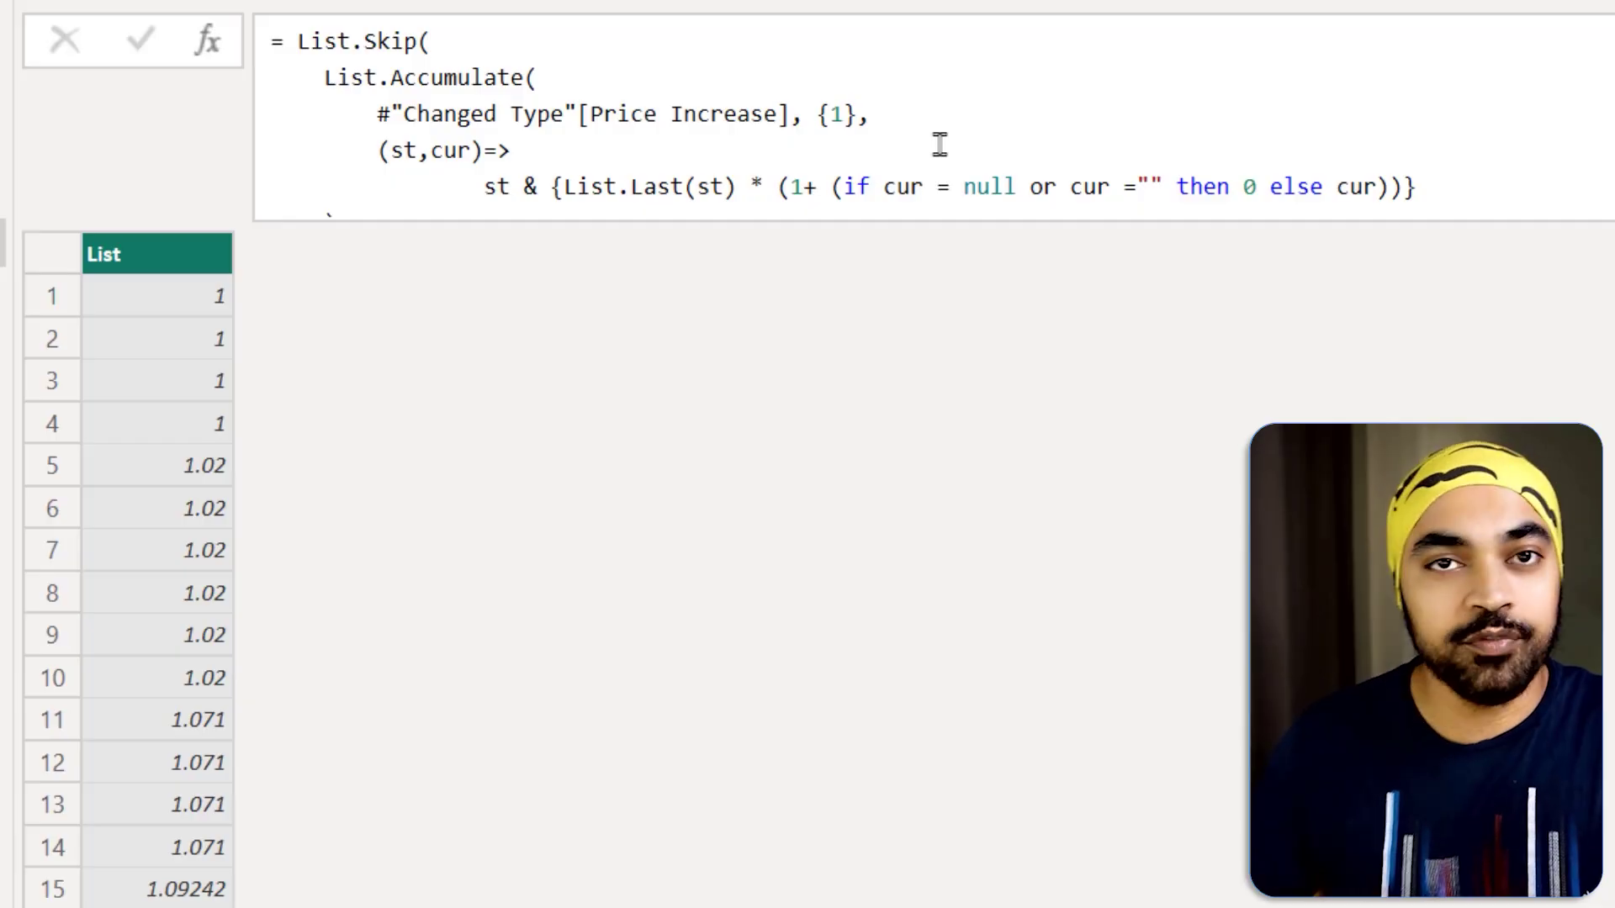
scroll(939, 144, "down", 3)
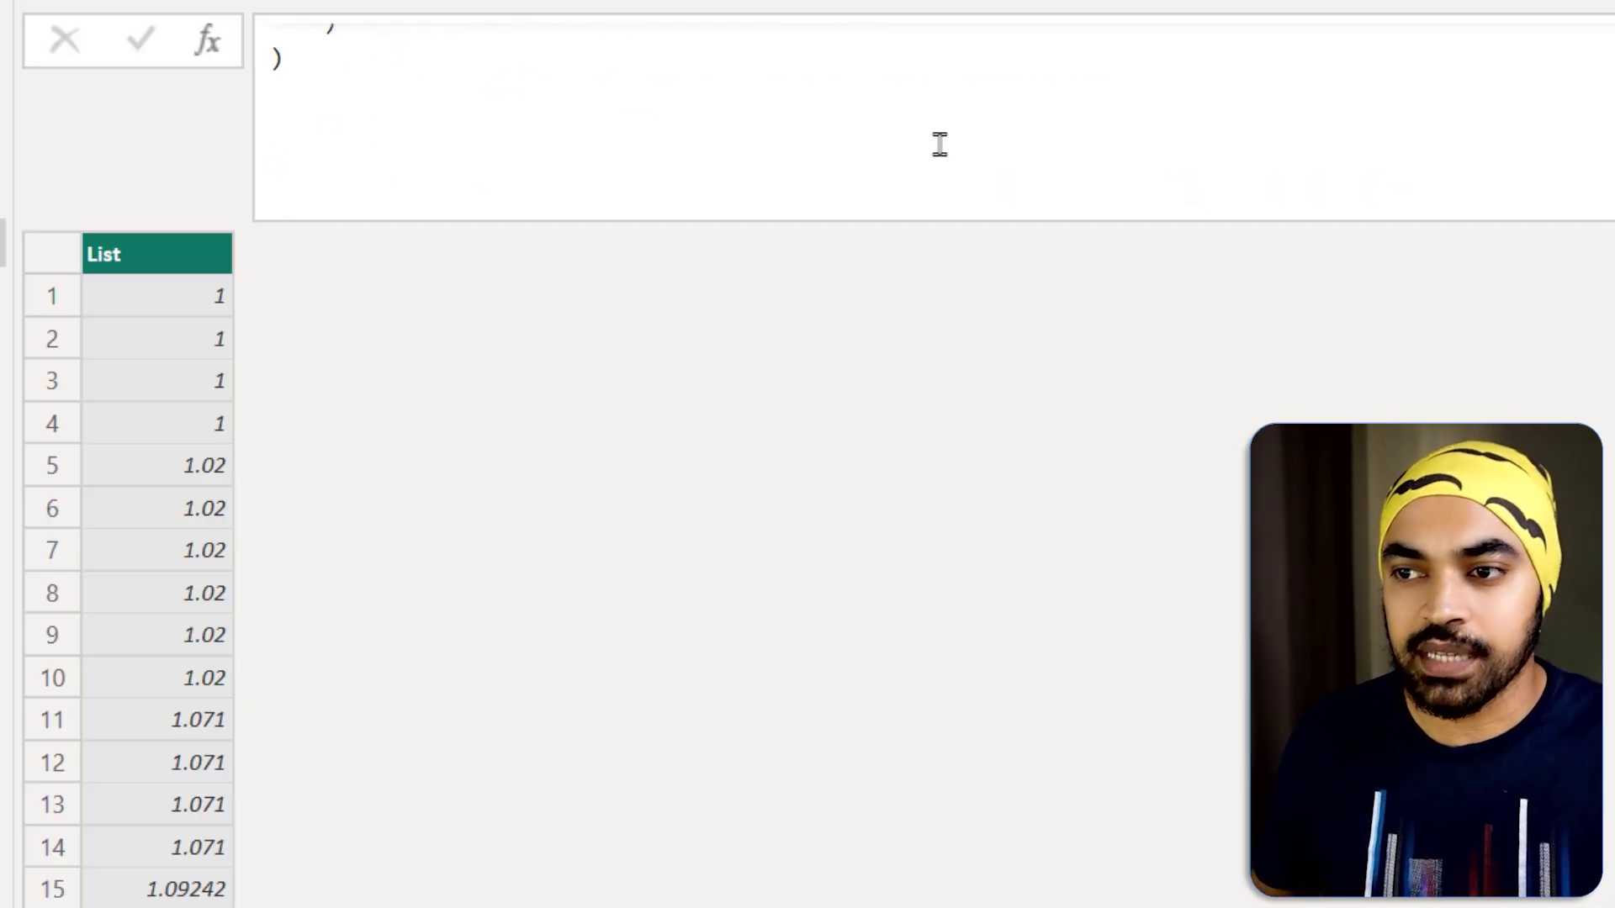
scroll(939, 144, "up", 3)
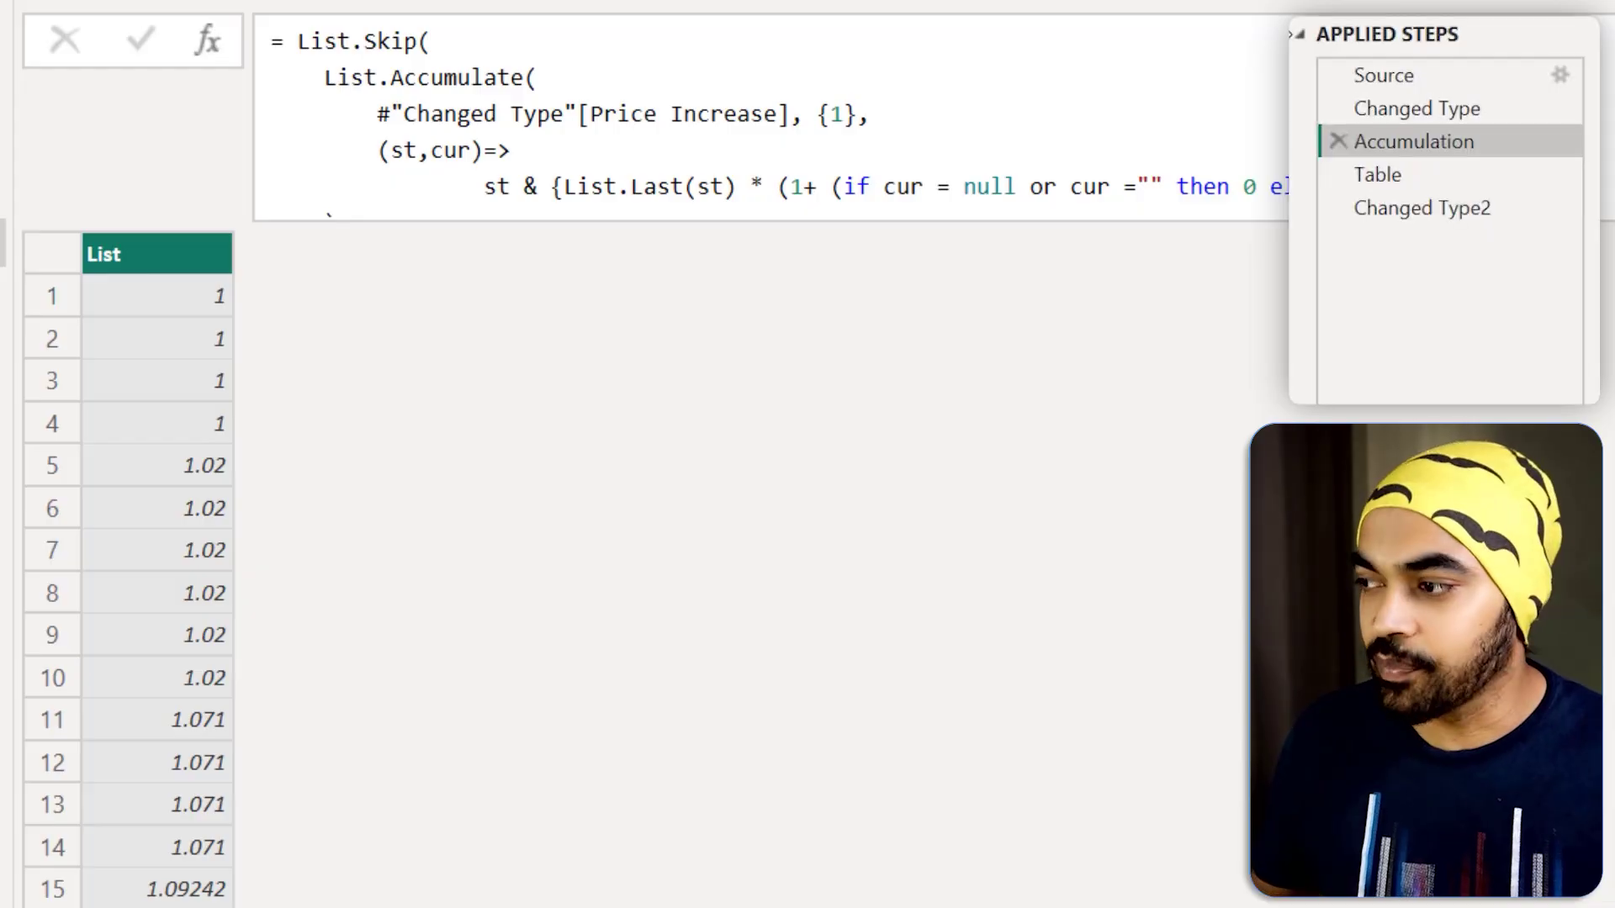
left_click(1456, 119)
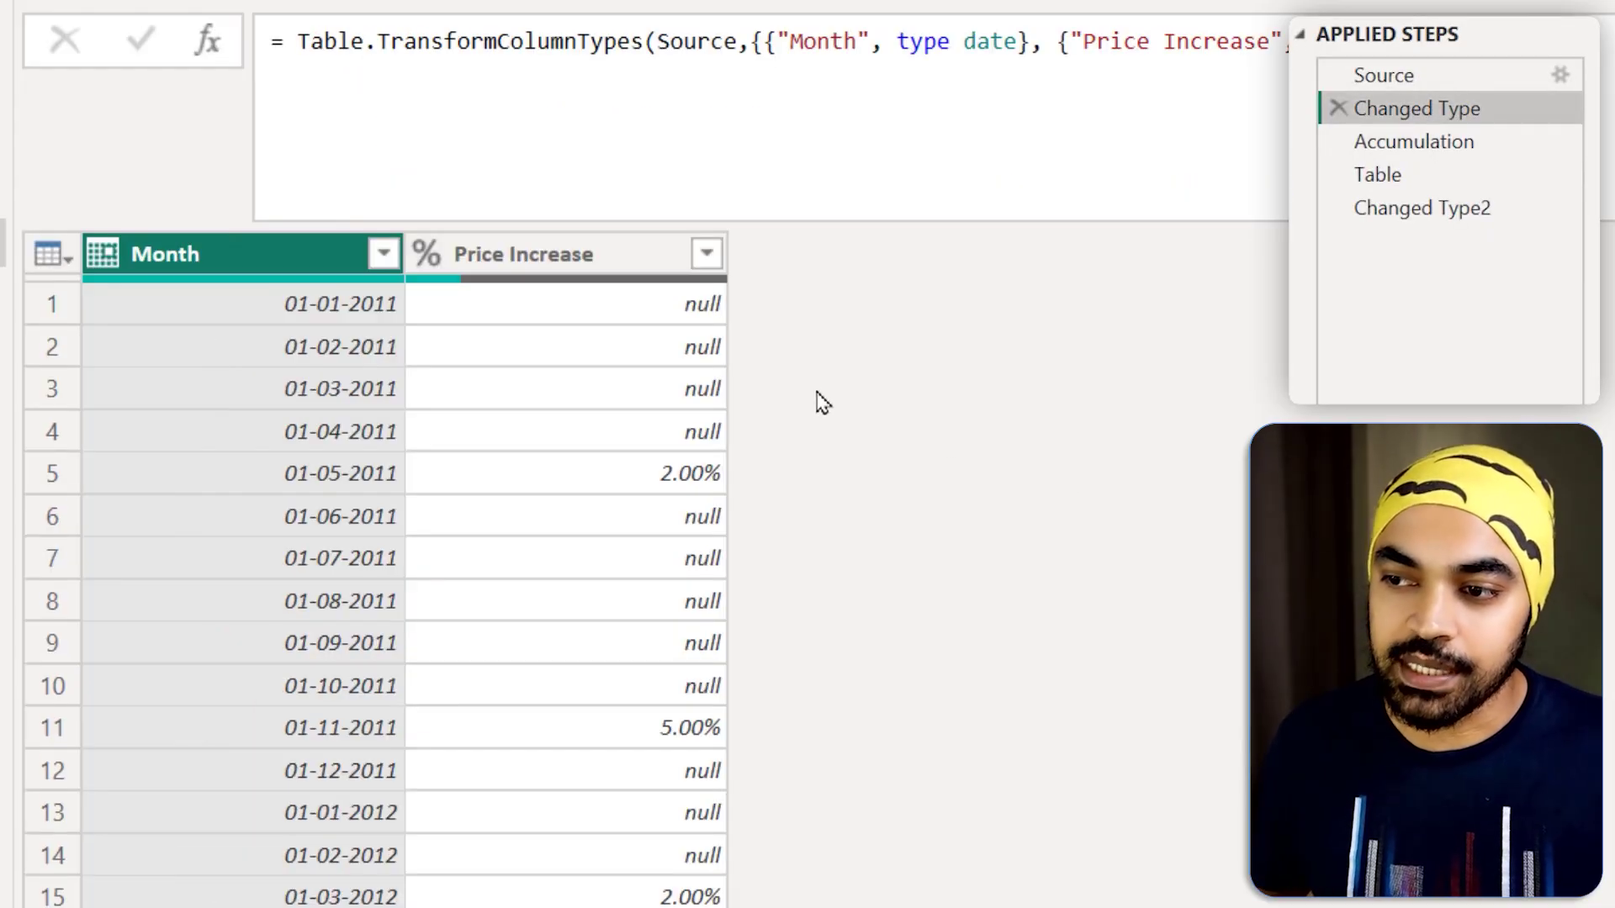
mouse_move(728, 474)
left_mouse_down()
mouse_move(770, 447)
mouse_move(729, 425)
left_mouse_up()
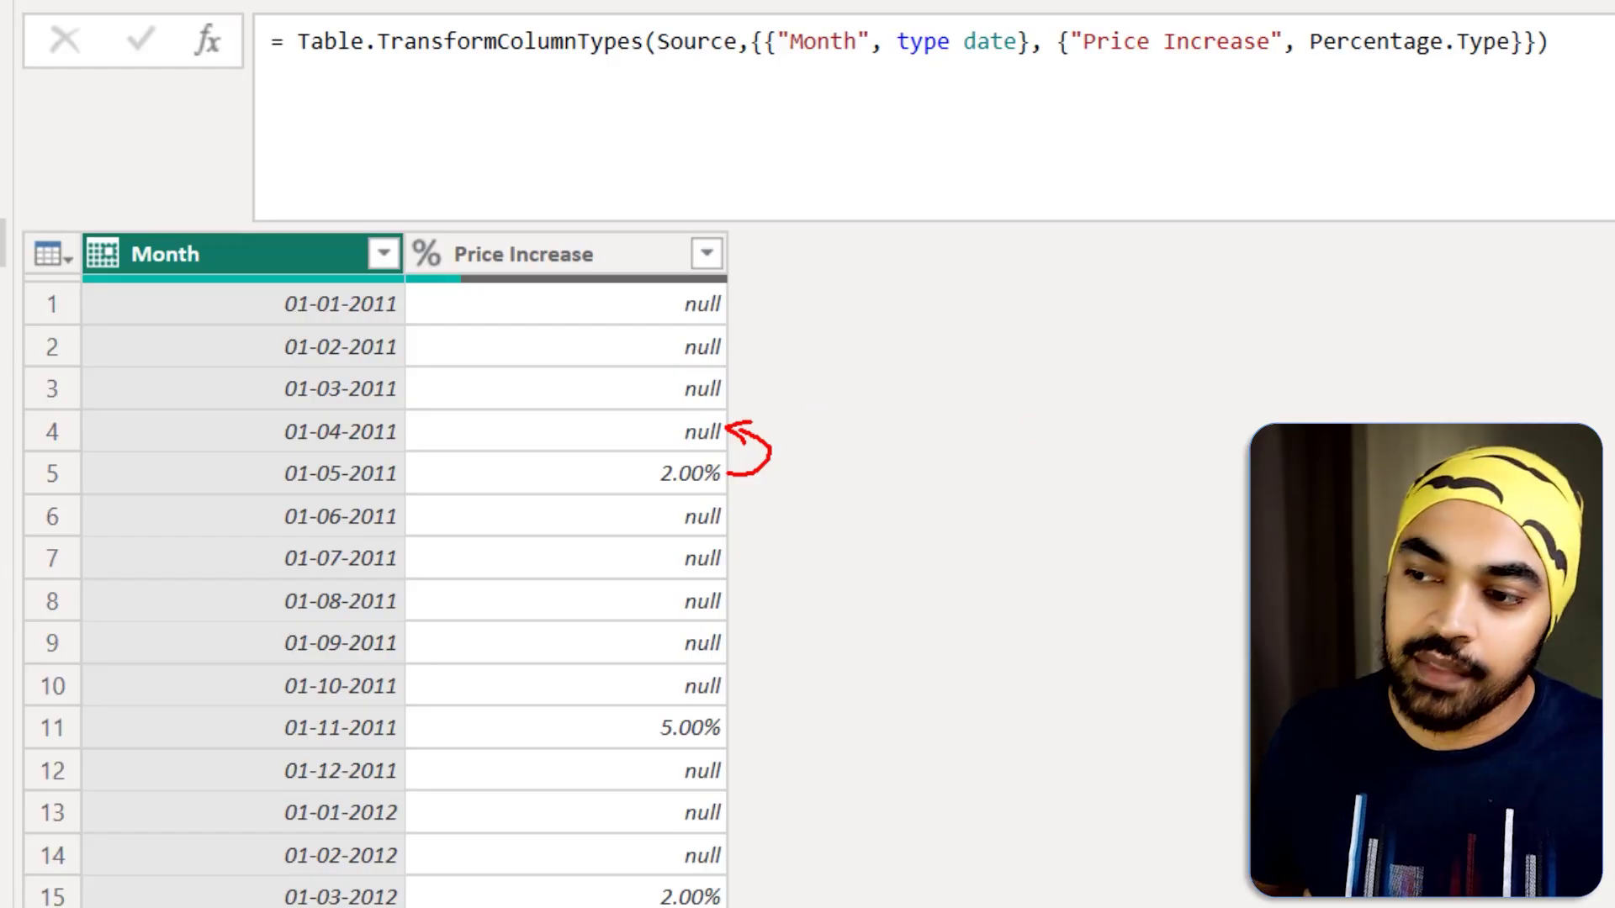
mouse_move(1109, 415)
left_mouse_down()
mouse_move(1133, 429)
mouse_move(1112, 415)
left_mouse_up()
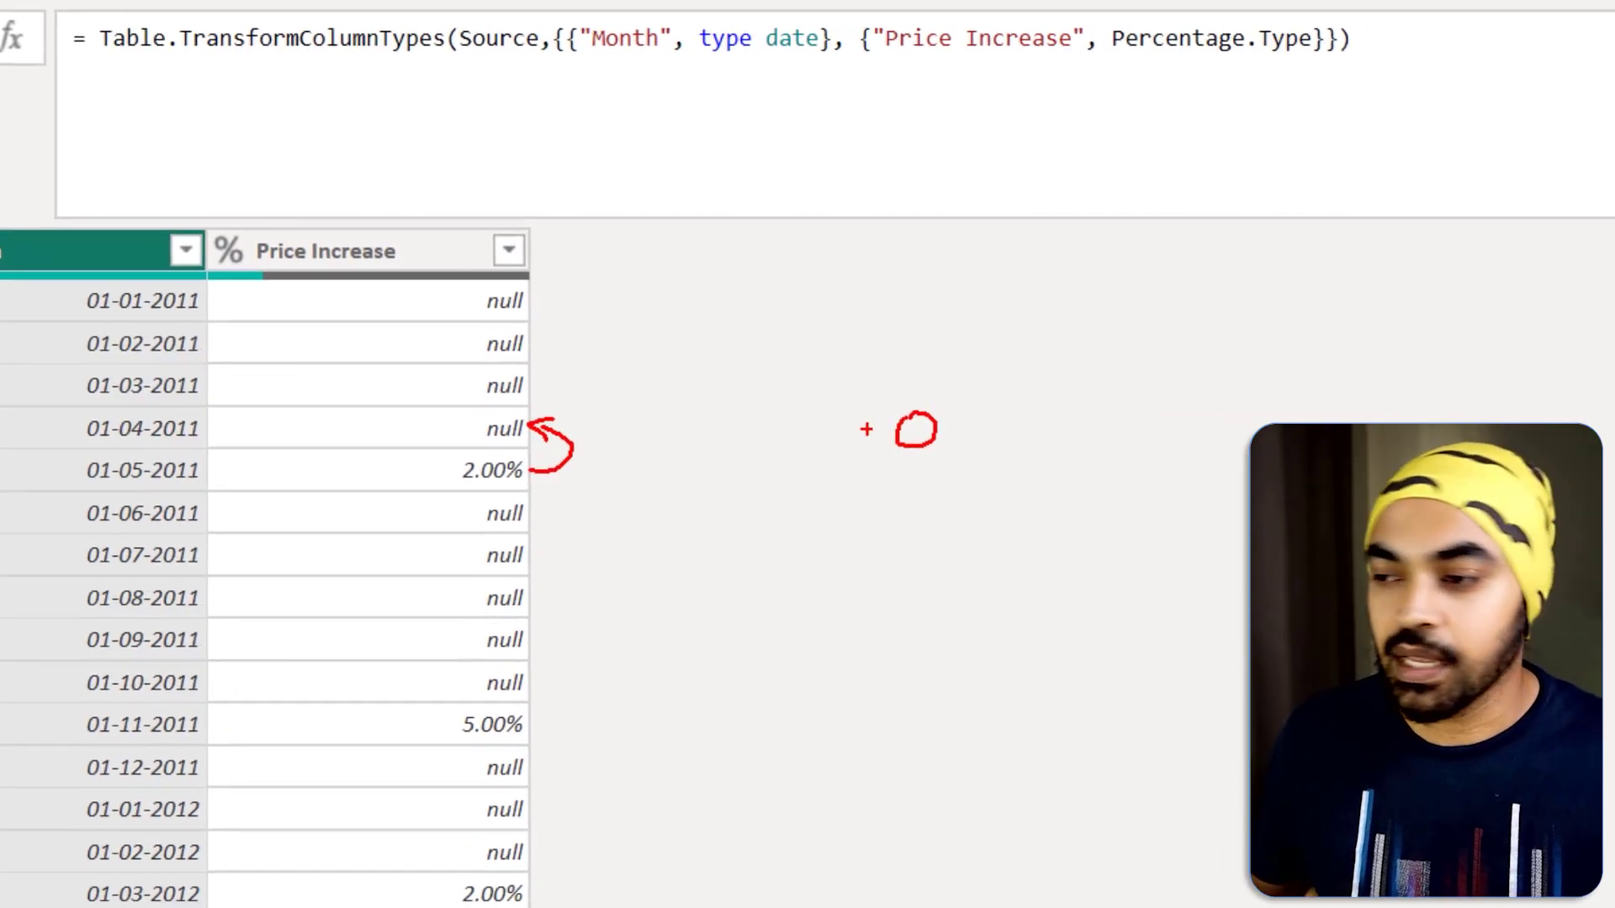
mouse_move(1000, 406)
left_mouse_down()
mouse_move(1002, 456)
mouse_move(1064, 435)
left_mouse_up()
left_click_drag(1041, 412, 1042, 462)
left_click_drag(844, 402, 820, 454)
left_click(810, 417)
left_click(840, 448)
mouse_move(879, 380)
left_mouse_down()
mouse_move(893, 405)
mouse_move(842, 503)
left_mouse_up()
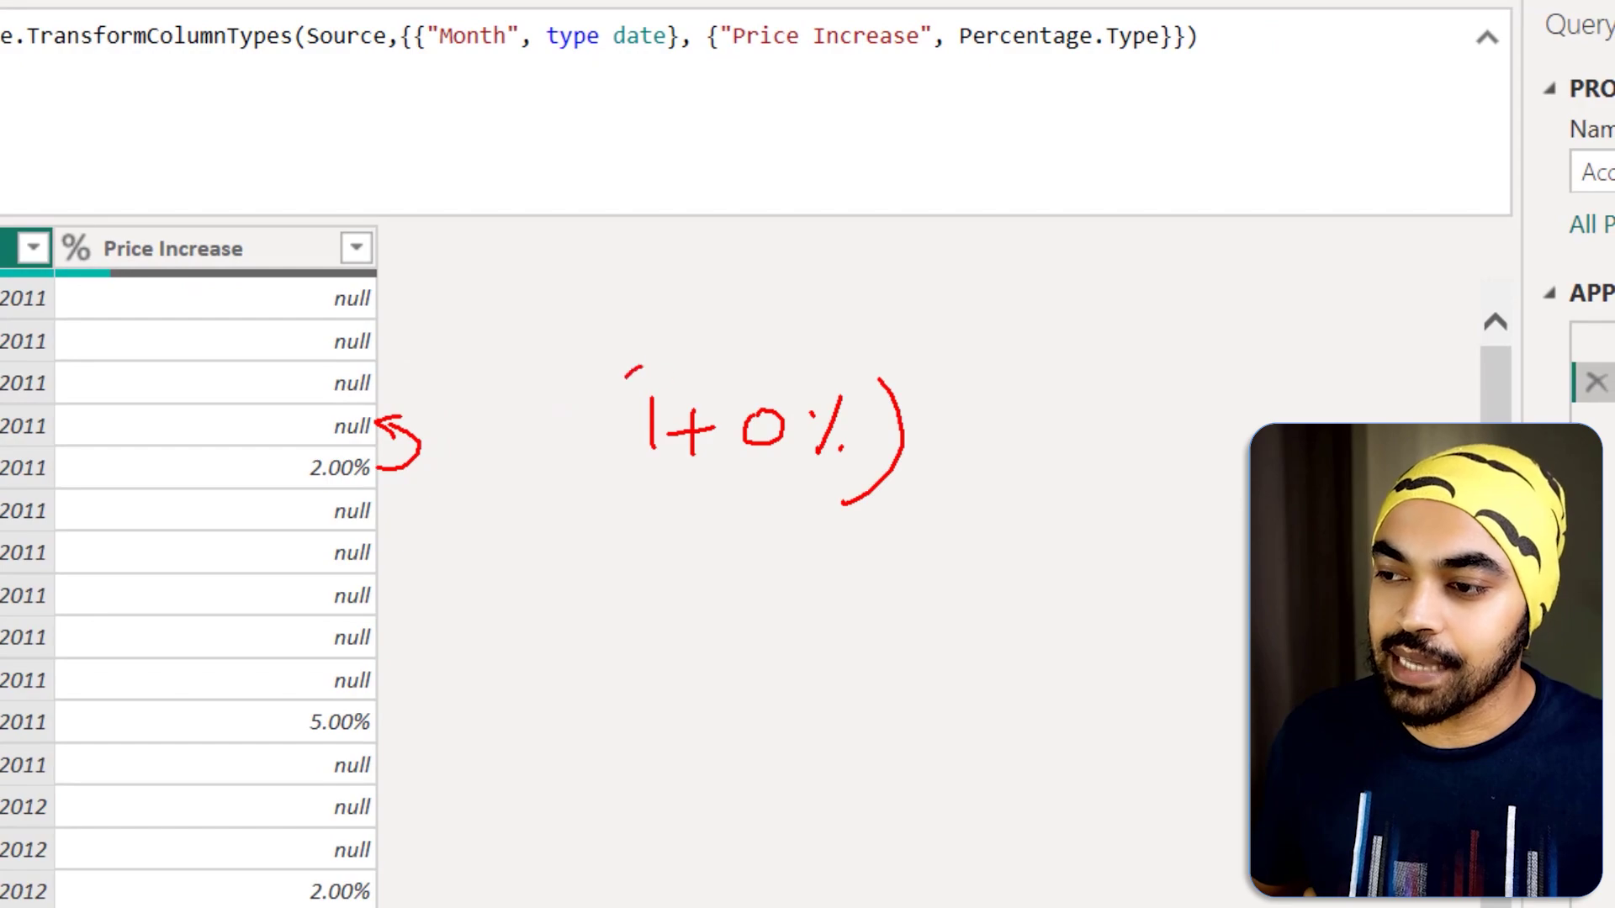
left_click_drag(641, 368, 660, 523)
mouse_move(496, 392)
left_mouse_down()
mouse_move(492, 461)
mouse_move(574, 458)
mouse_move(531, 473)
left_mouse_up()
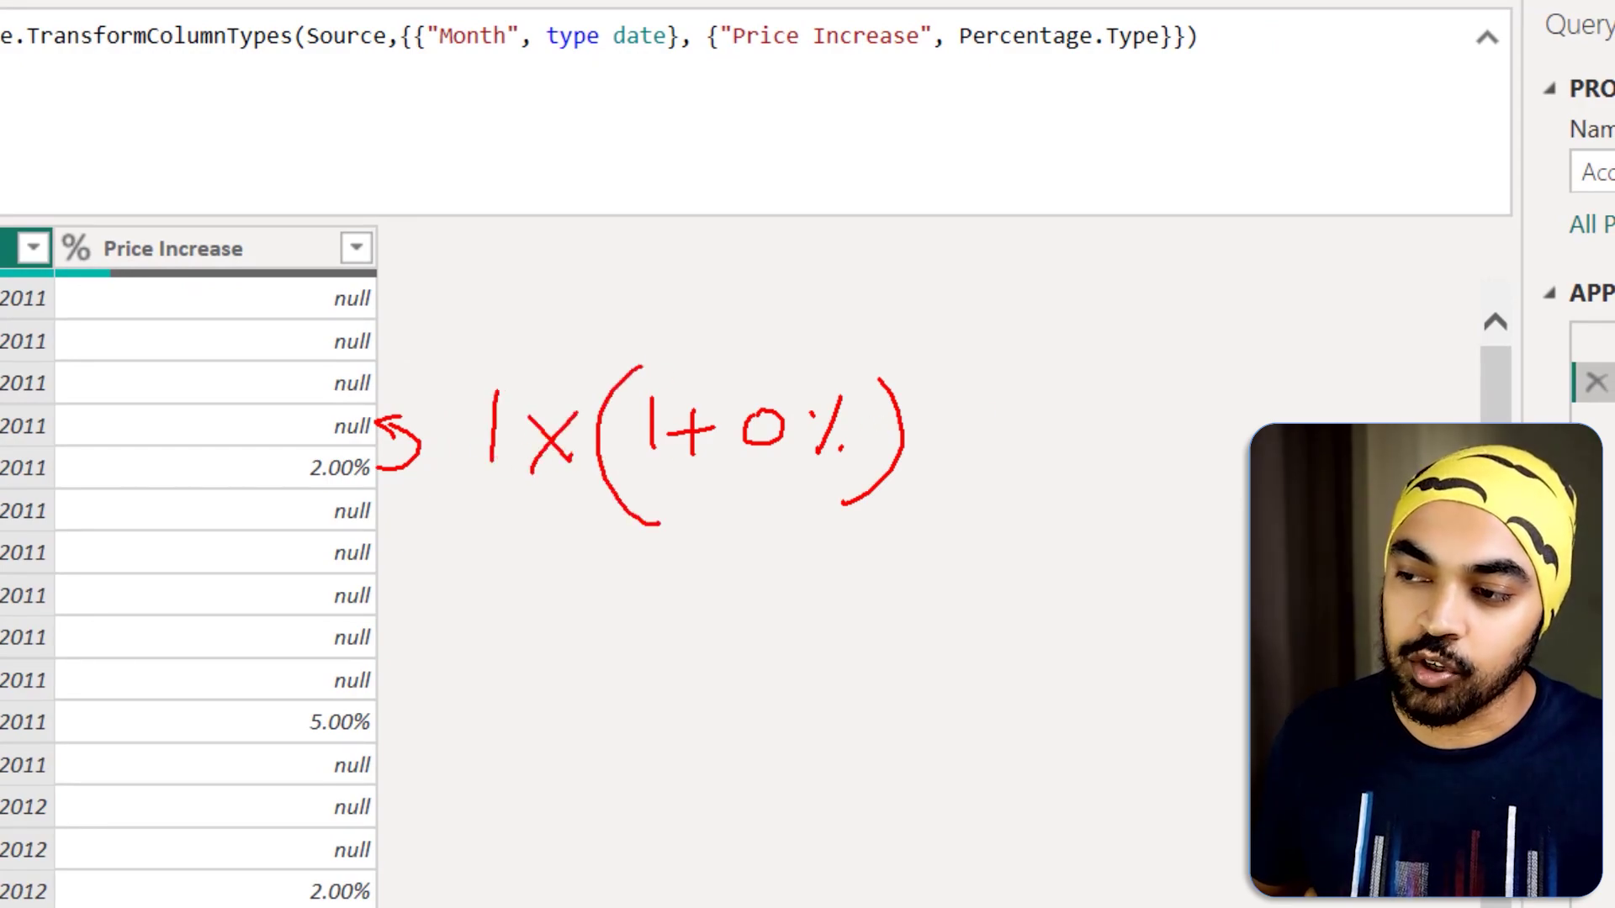
left_click_drag(953, 423, 1025, 423)
left_click_drag(967, 450, 1090, 442)
mouse_move(1103, 433)
left_mouse_down()
mouse_move(1156, 392)
mouse_move(1160, 454)
left_mouse_up()
left_click_drag(1108, 459, 1203, 454)
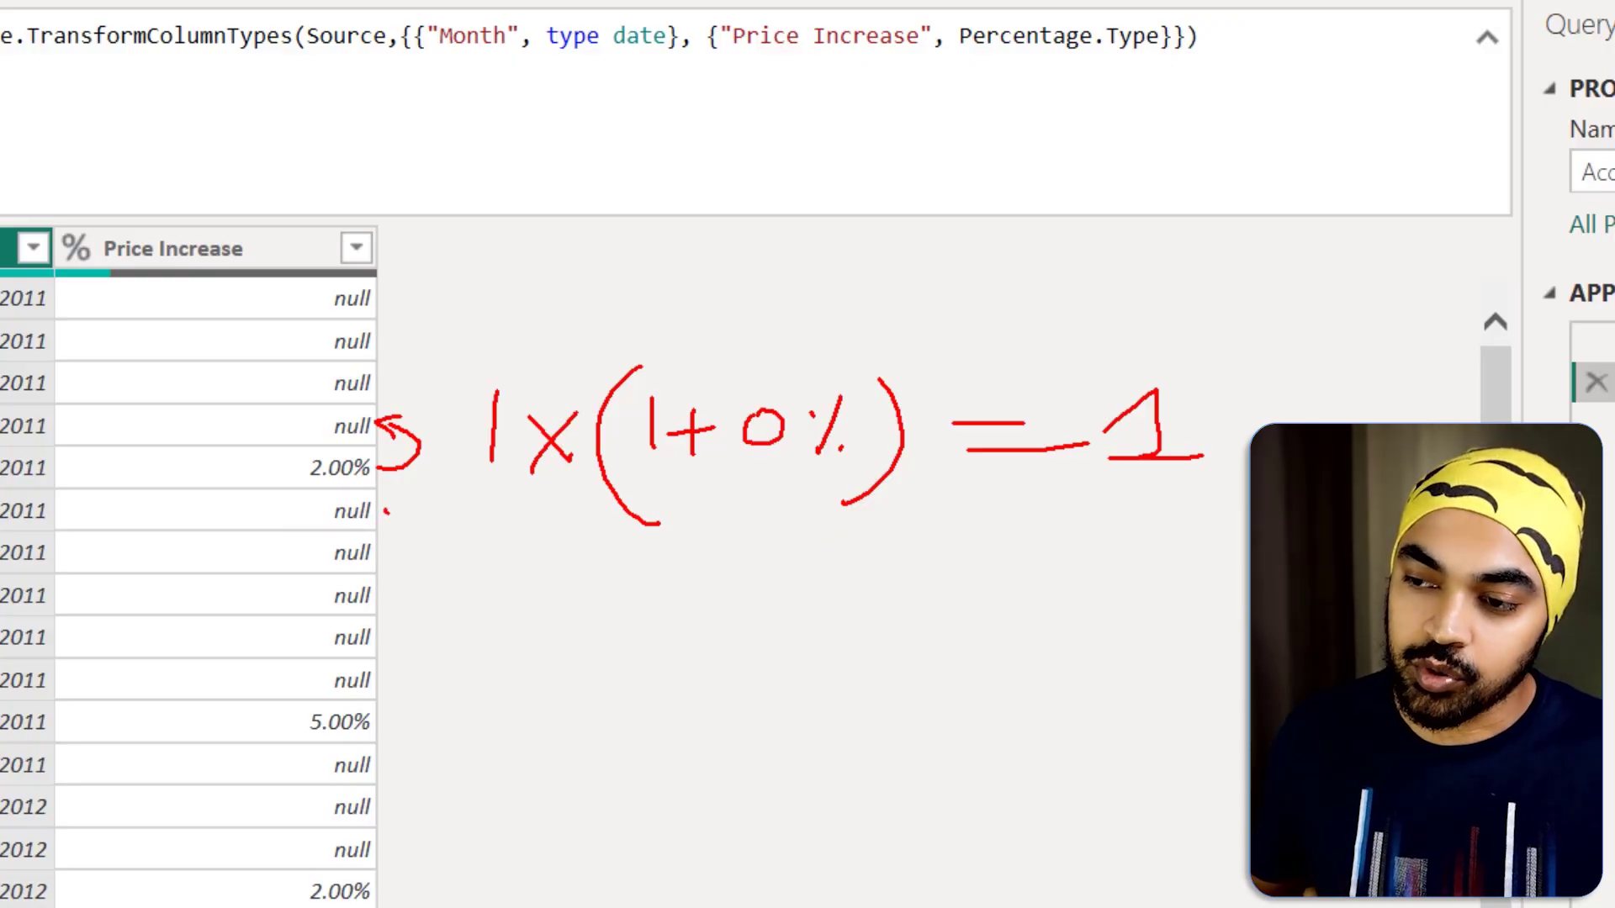
left_click_drag(385, 507, 408, 490)
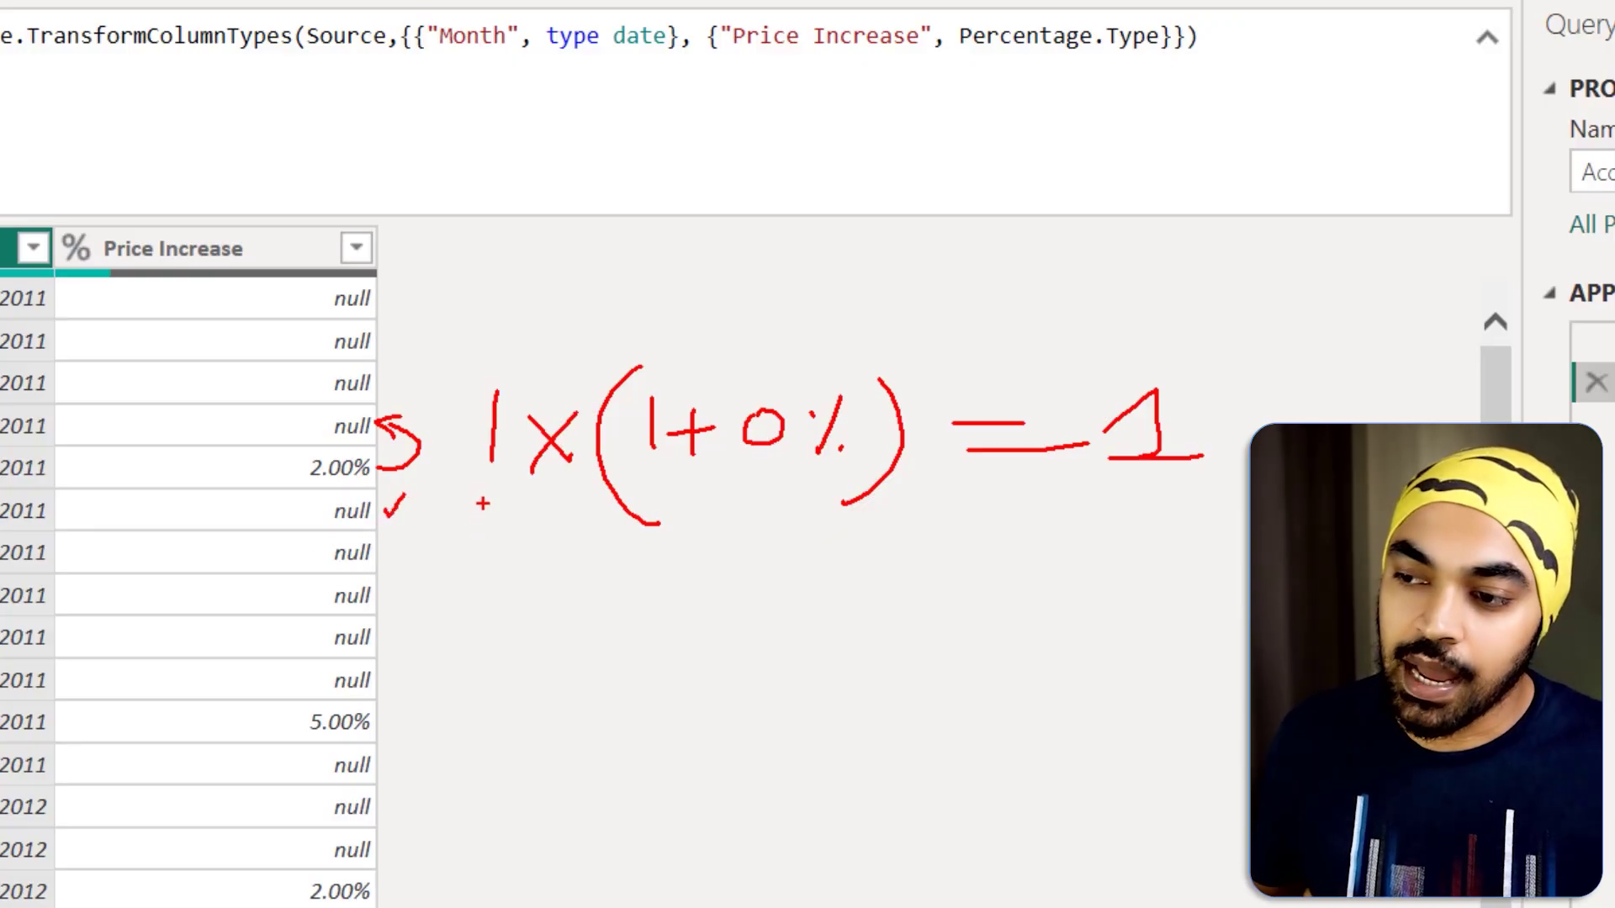
mouse_move(488, 492)
left_mouse_down()
mouse_move(483, 547)
mouse_move(576, 538)
mouse_move(537, 550)
left_mouse_up()
mouse_move(645, 476)
left_mouse_down()
mouse_move(624, 515)
mouse_move(655, 571)
left_mouse_up()
mouse_move(715, 489)
left_mouse_down()
mouse_move(715, 541)
mouse_move(831, 505)
left_mouse_up()
mouse_move(786, 499)
left_mouse_down()
mouse_move(846, 549)
mouse_move(928, 516)
mouse_move(922, 559)
left_mouse_up()
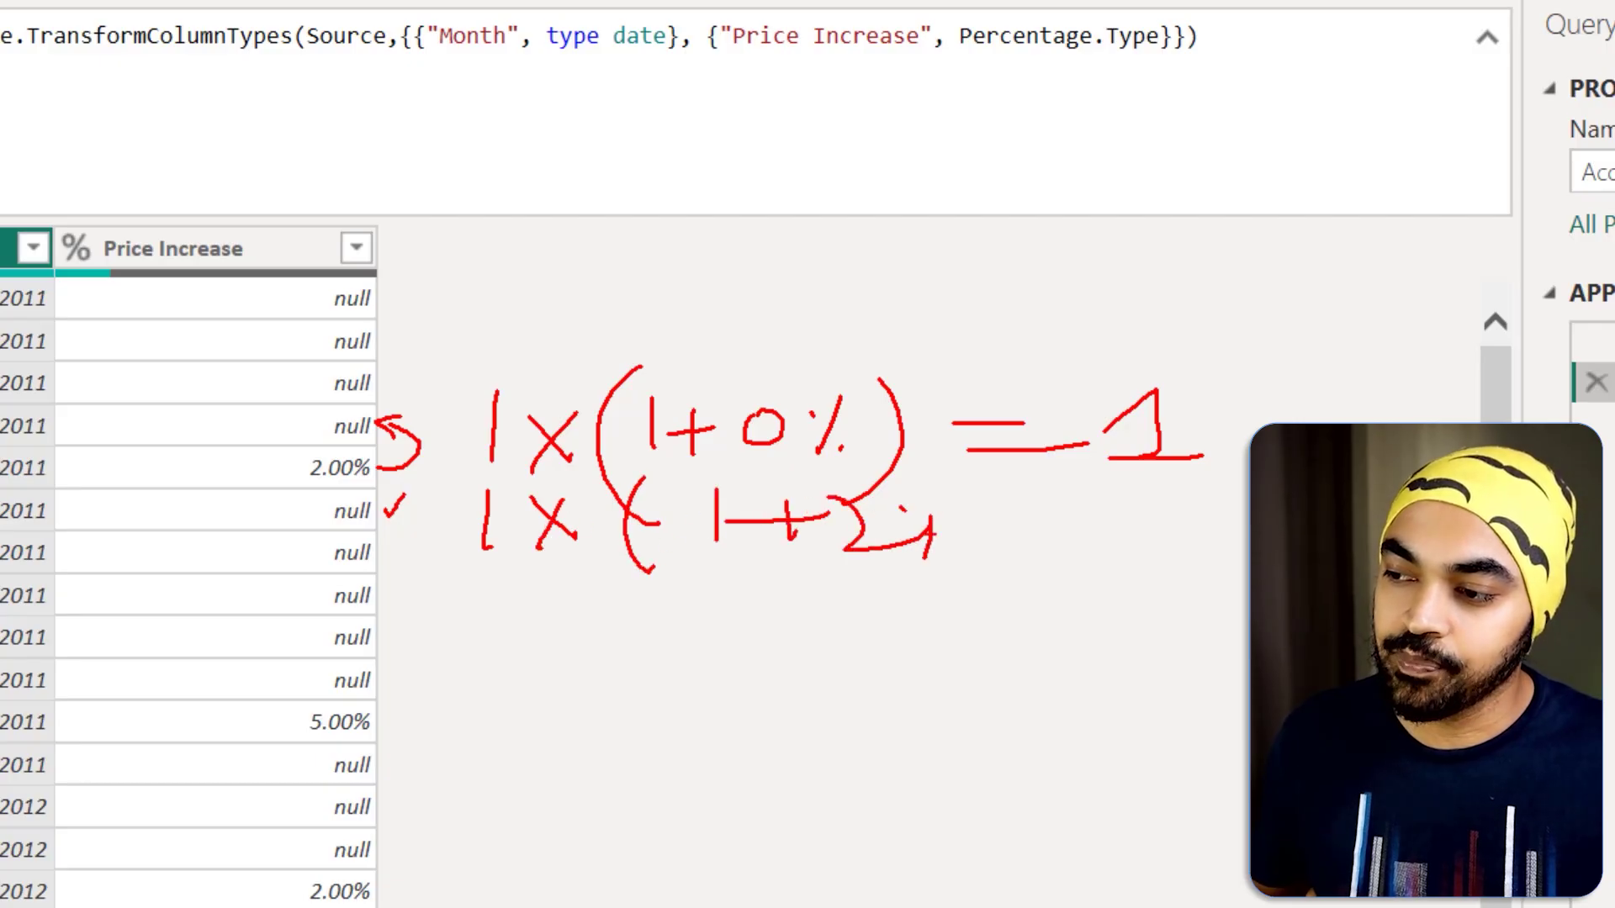
left_click(945, 546)
left_click_drag(961, 479, 959, 583)
left_click_drag(1084, 508, 1116, 507)
mouse_move(1085, 540)
left_mouse_down()
mouse_move(1159, 524)
mouse_move(1170, 552)
left_mouse_up()
left_click(1159, 507)
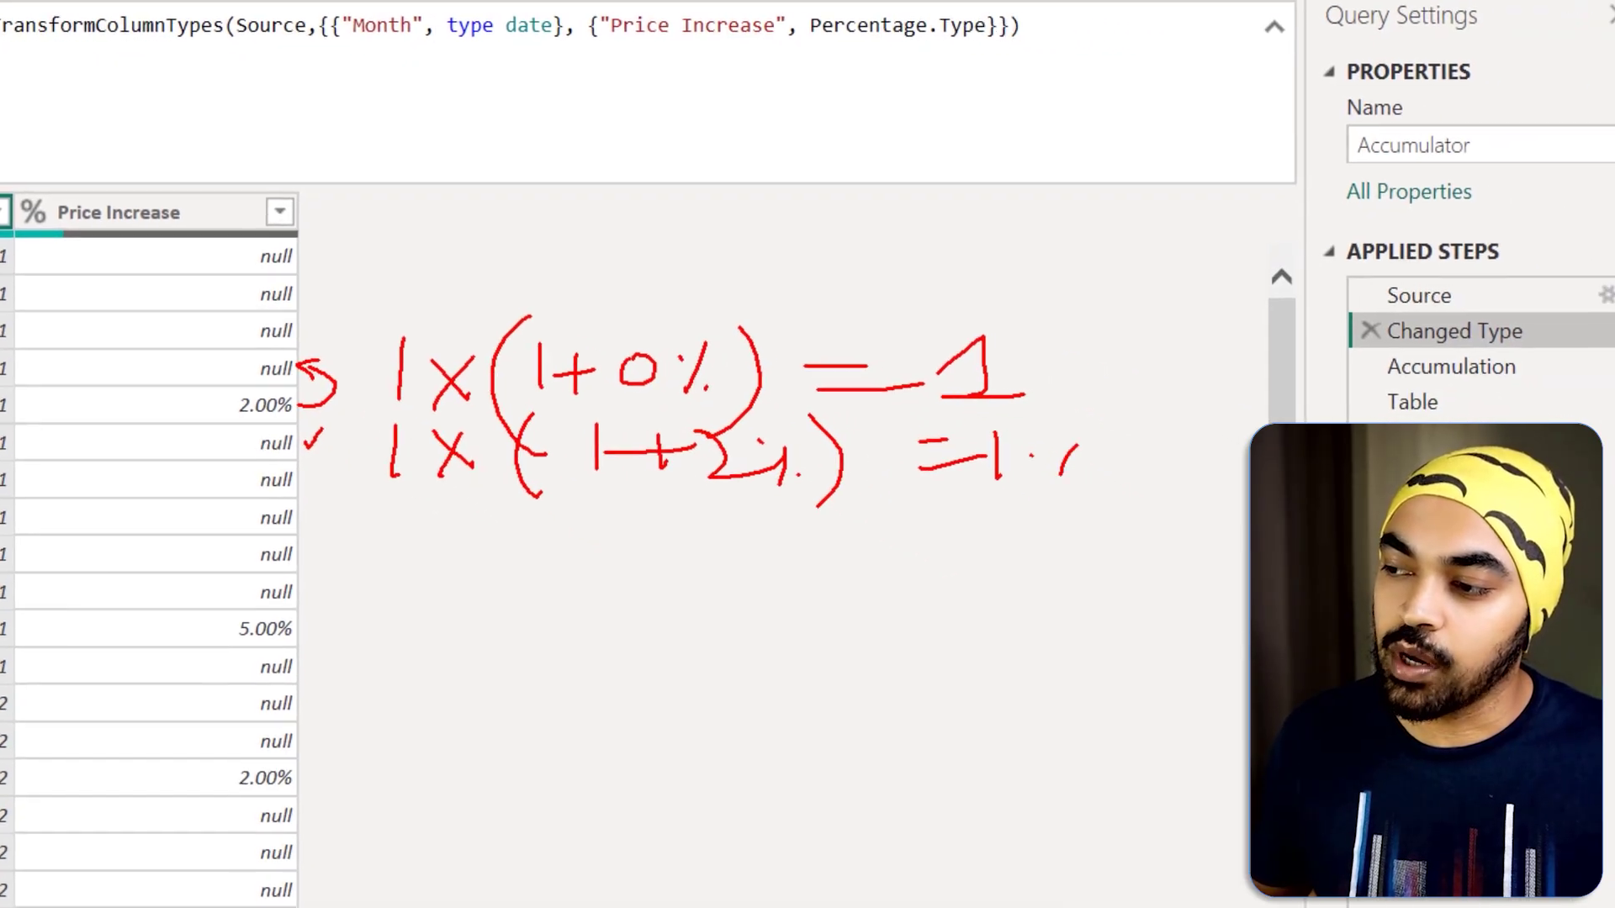
left_click_drag(1212, 492, 1206, 496)
mouse_move(1272, 481)
left_mouse_down()
mouse_move(1273, 530)
mouse_move(1338, 507)
left_mouse_up()
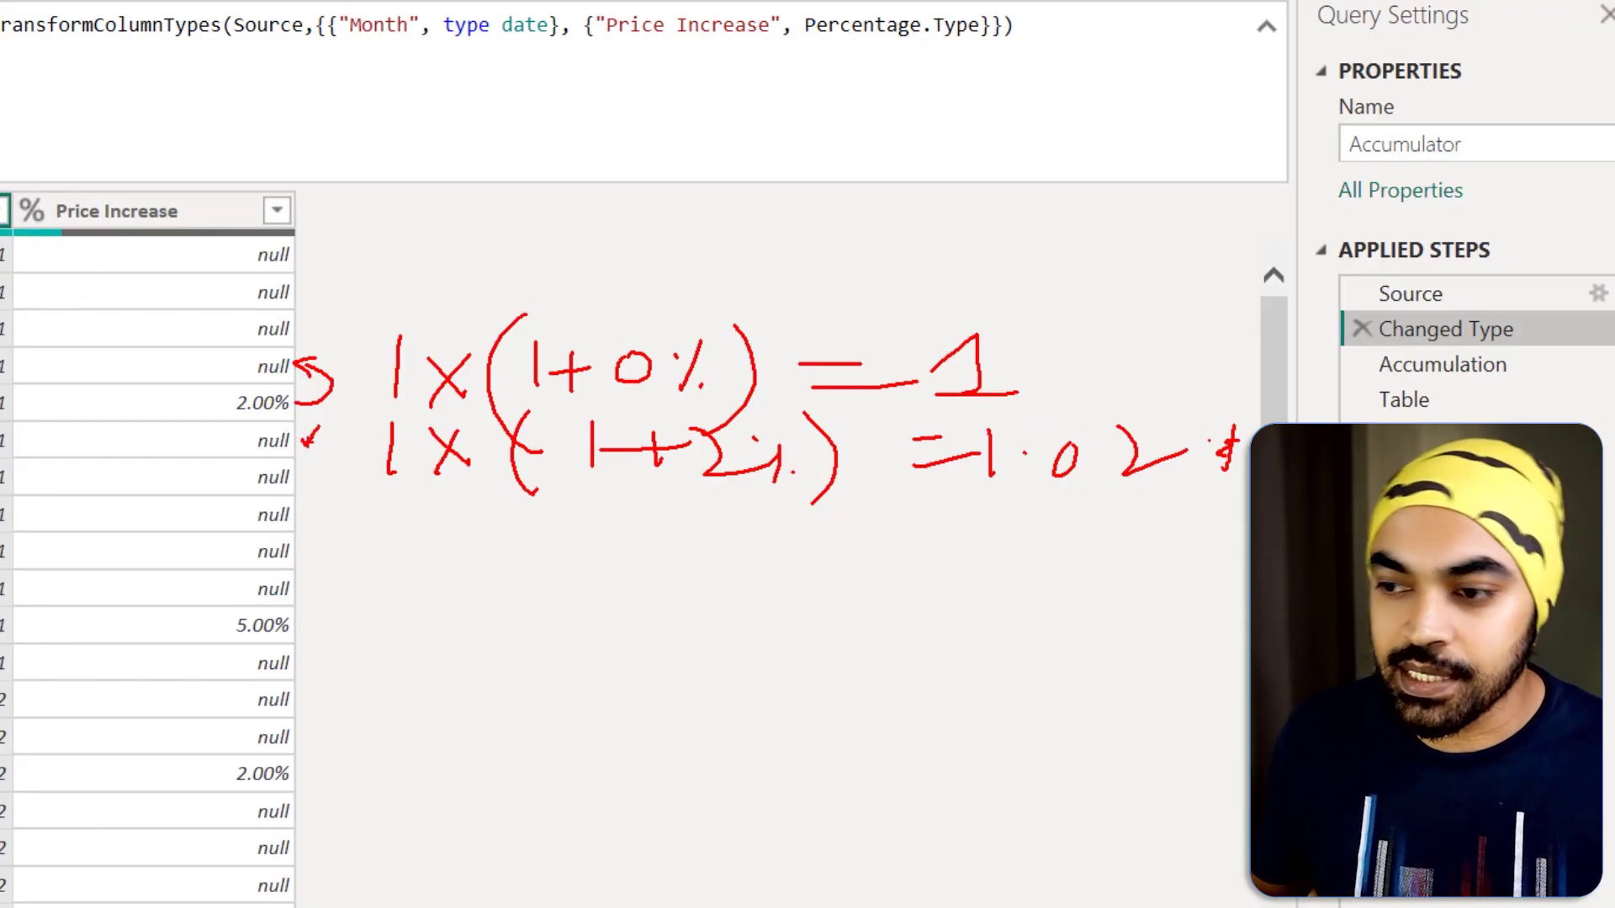
left_click_drag(308, 457, 322, 622)
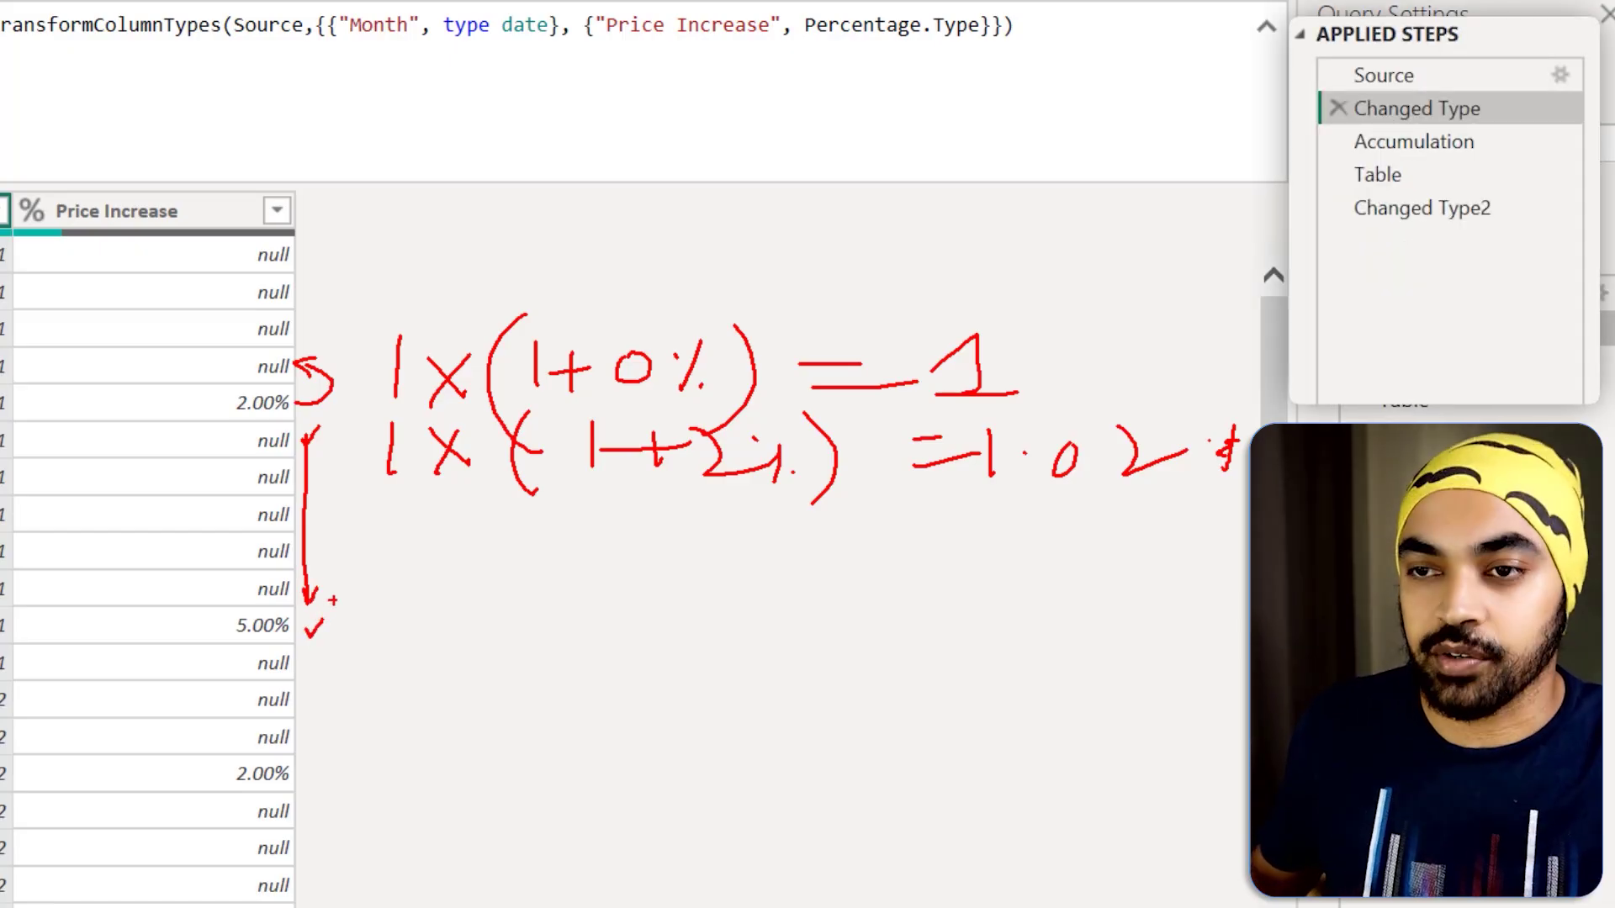
key("Escape")
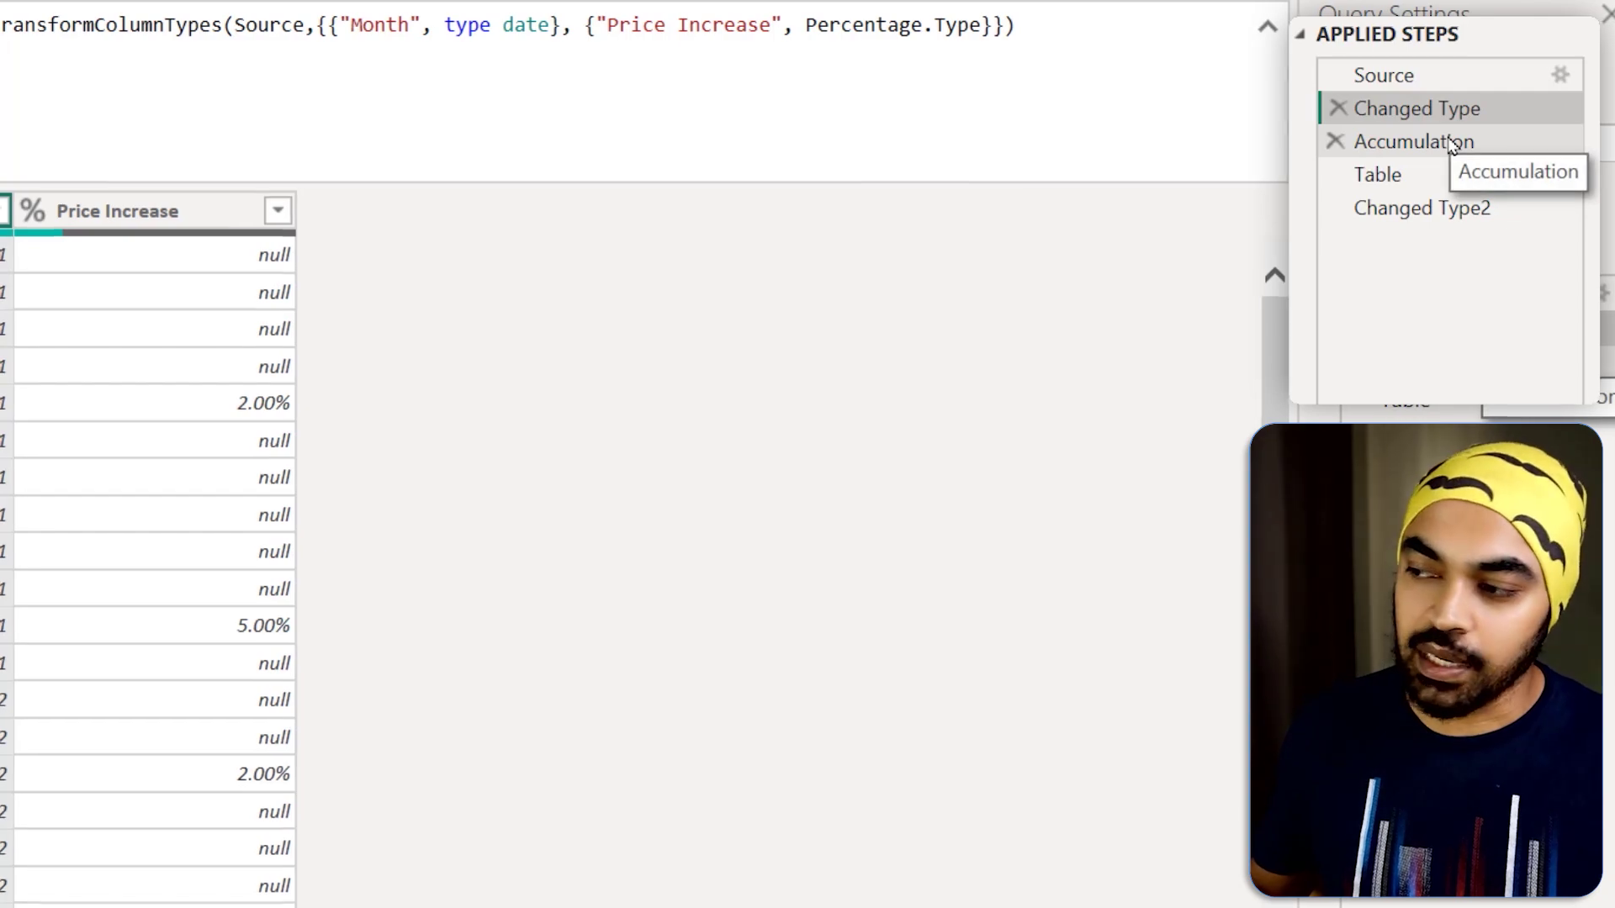
Step: Preview the Accumulation step and mark its list of running multipliers
left_click(1442, 143)
key("ctrl+2")
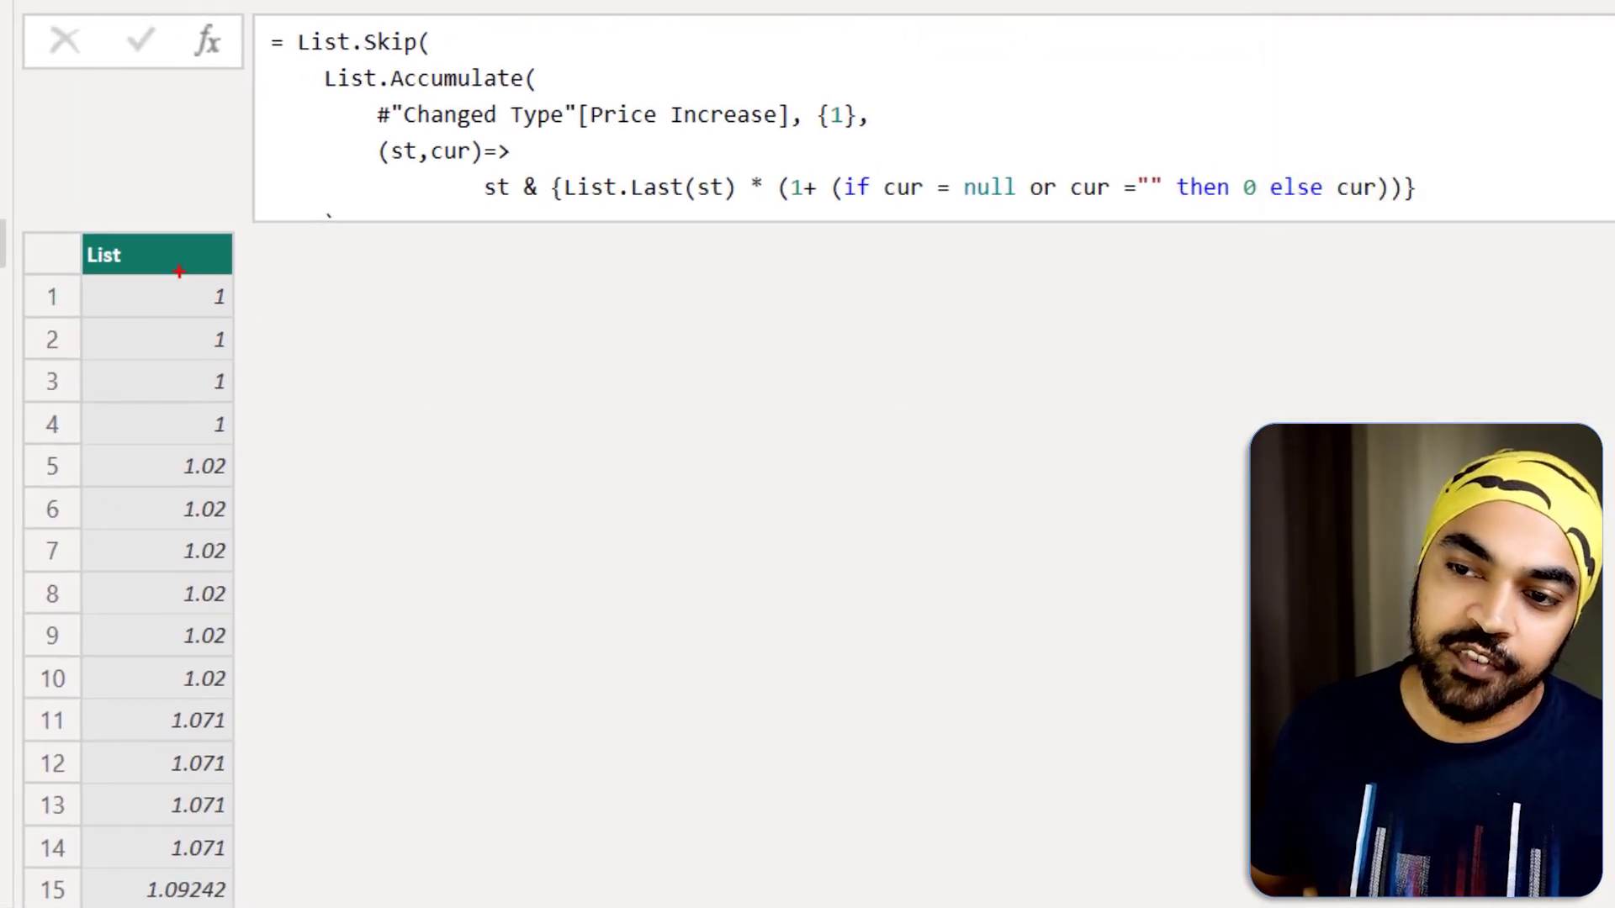
left_click_drag(180, 274, 247, 448)
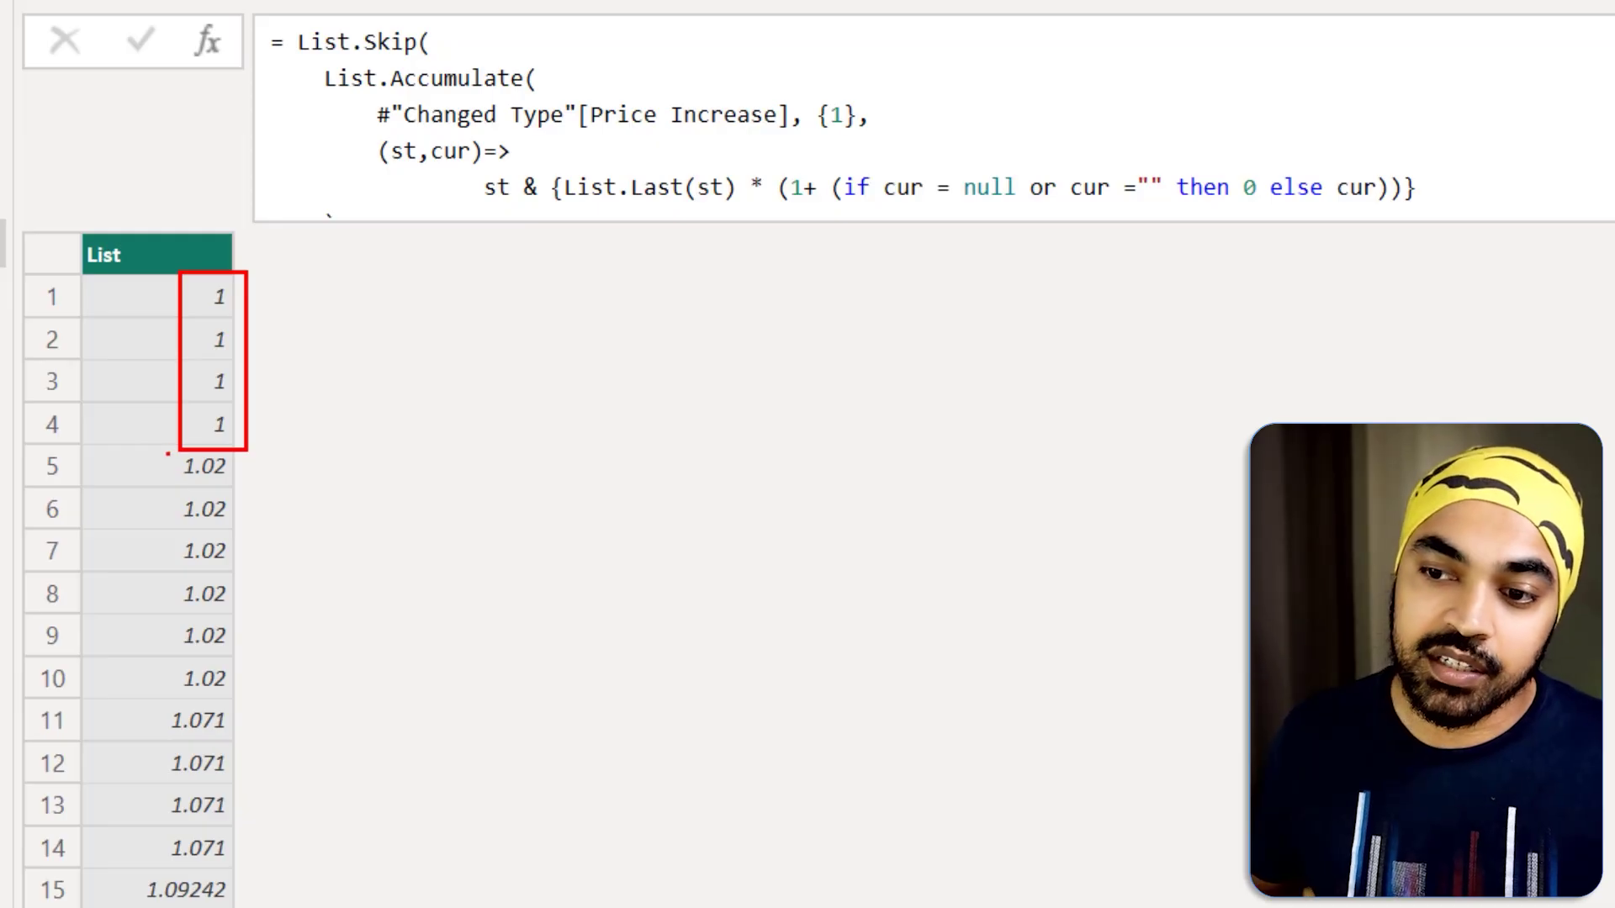
mouse_move(168, 454)
left_mouse_down()
mouse_move(237, 593)
mouse_move(257, 698)
left_mouse_up()
mouse_move(153, 701)
left_mouse_down()
mouse_move(235, 806)
mouse_move(257, 869)
left_mouse_up()
key("Escape")
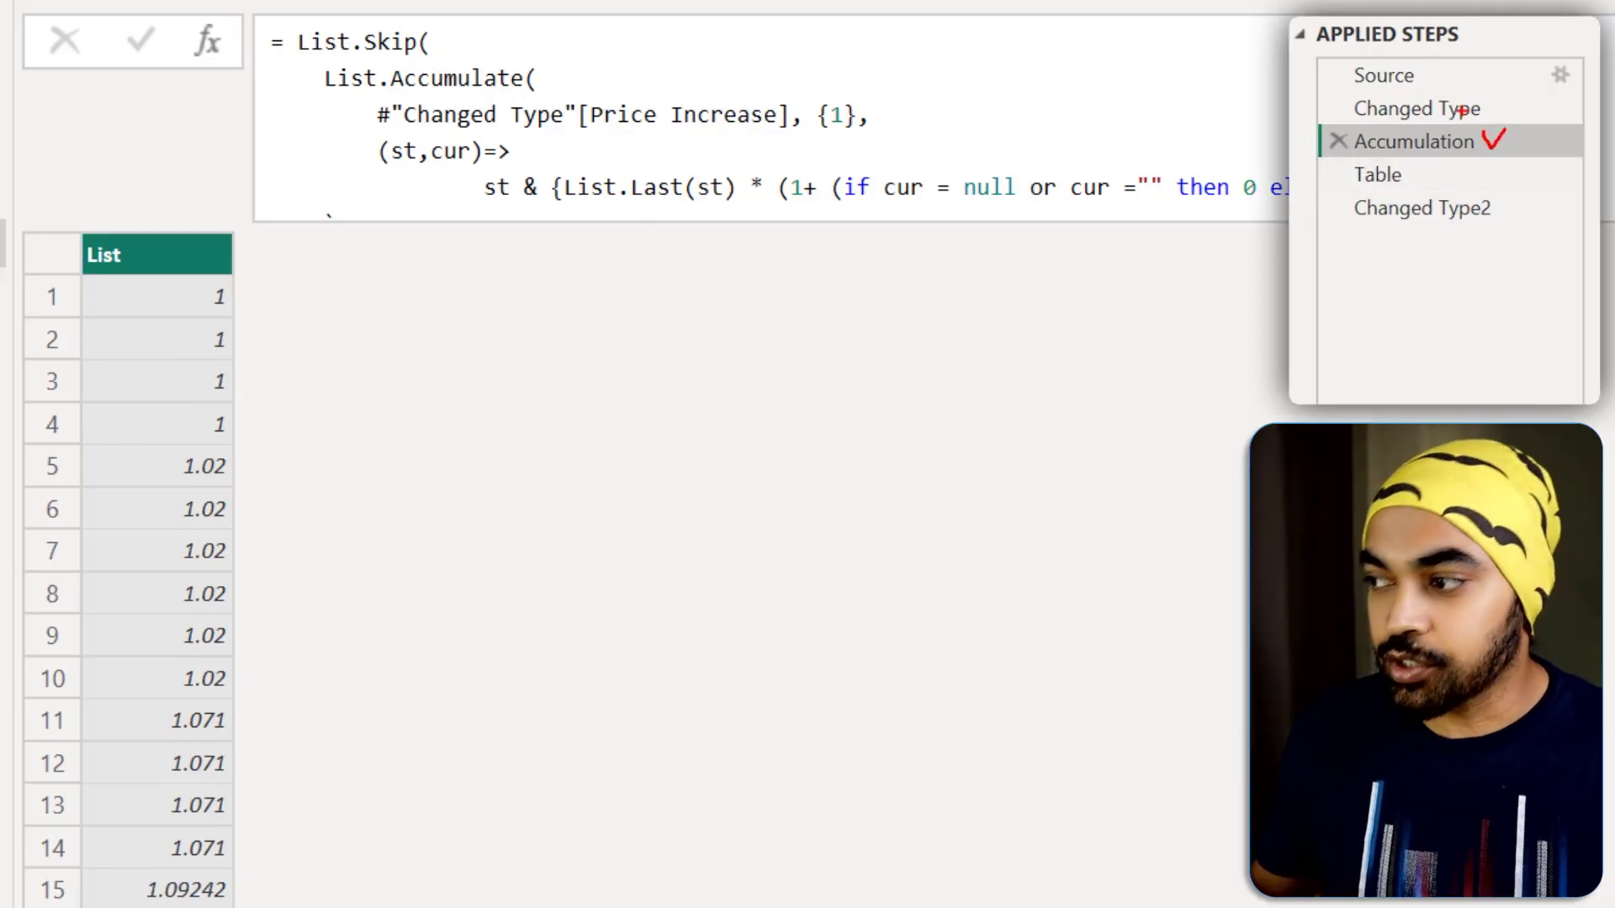
Step: Compare the Changed Type Month and Price Increase data with the Table step's Accumulator column
left_click(1463, 110)
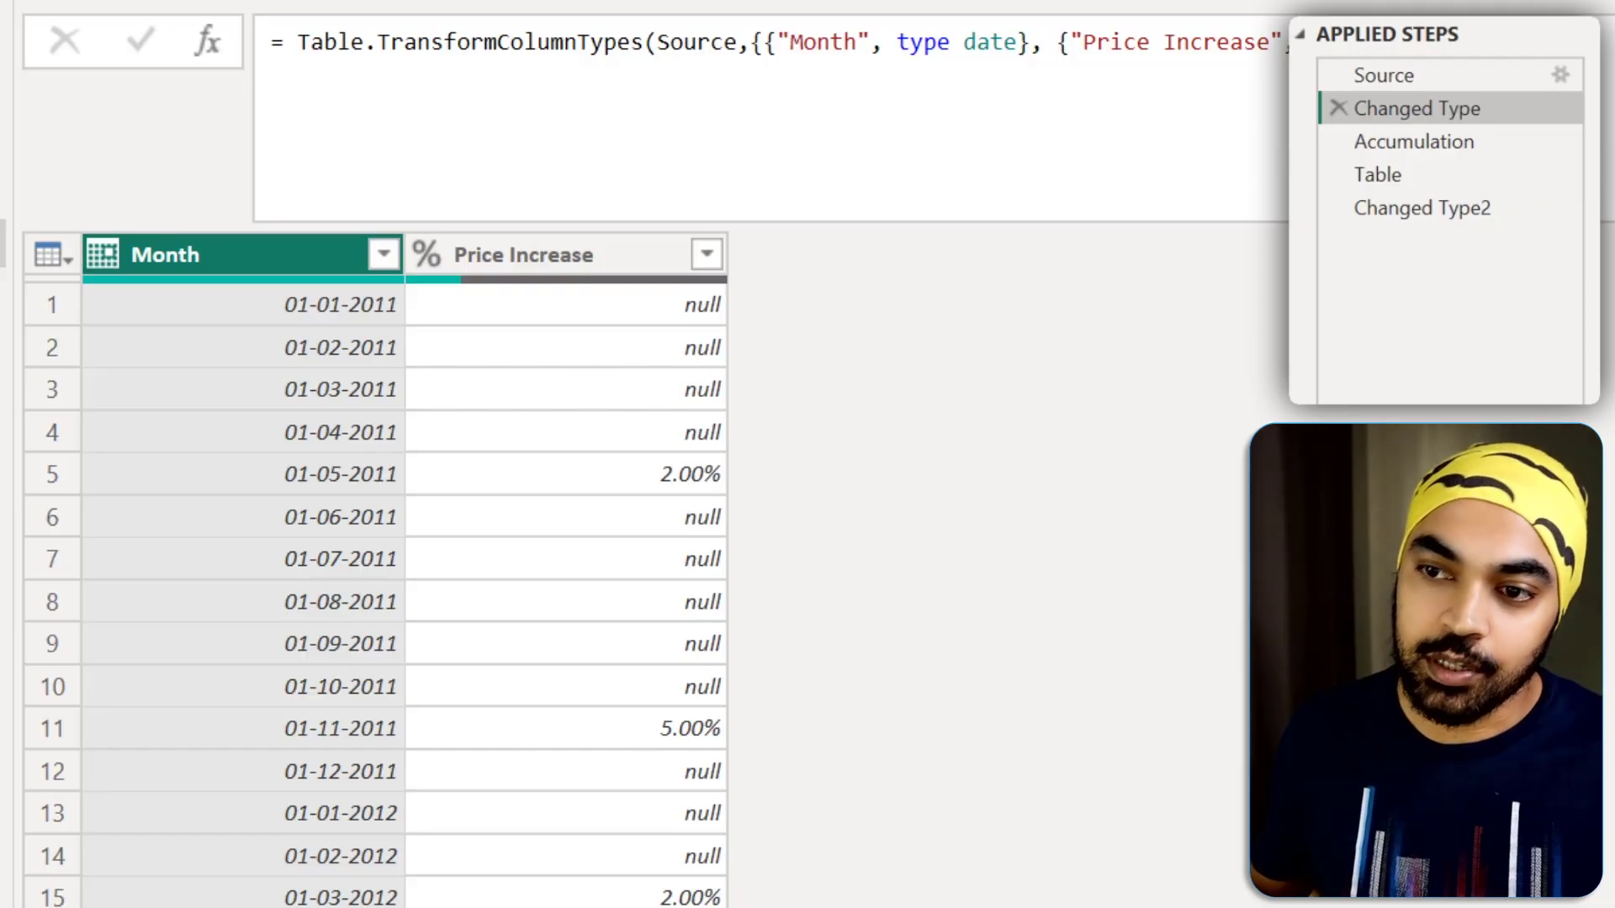
left_click_drag(167, 235, 359, 536)
left_click_drag(577, 221, 742, 567)
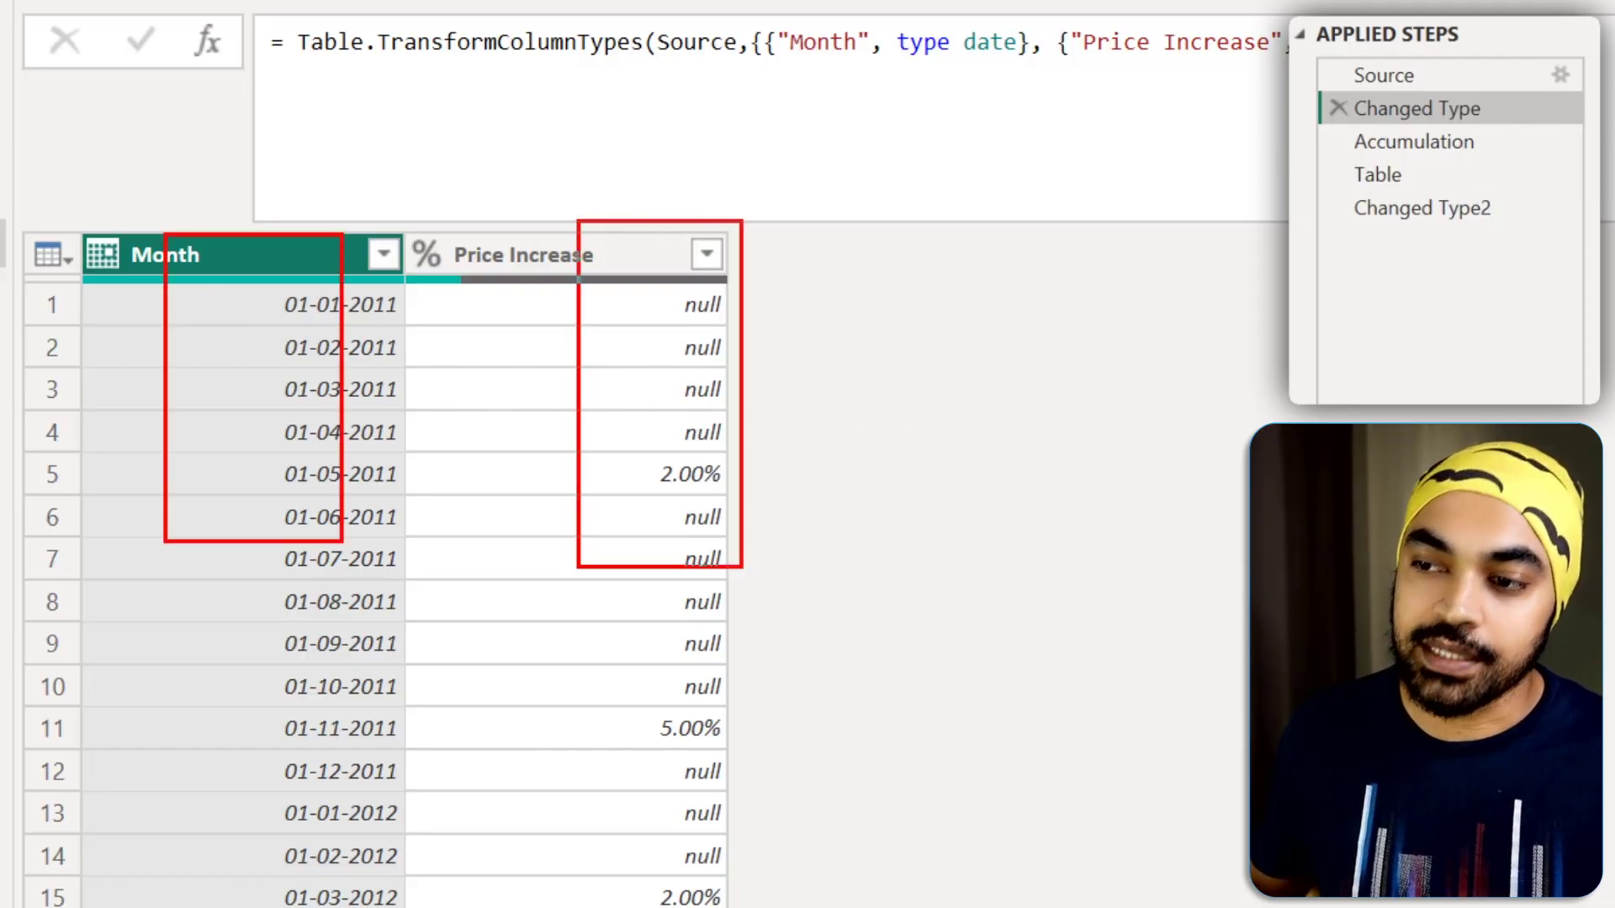
left_click_drag(774, 227, 957, 688)
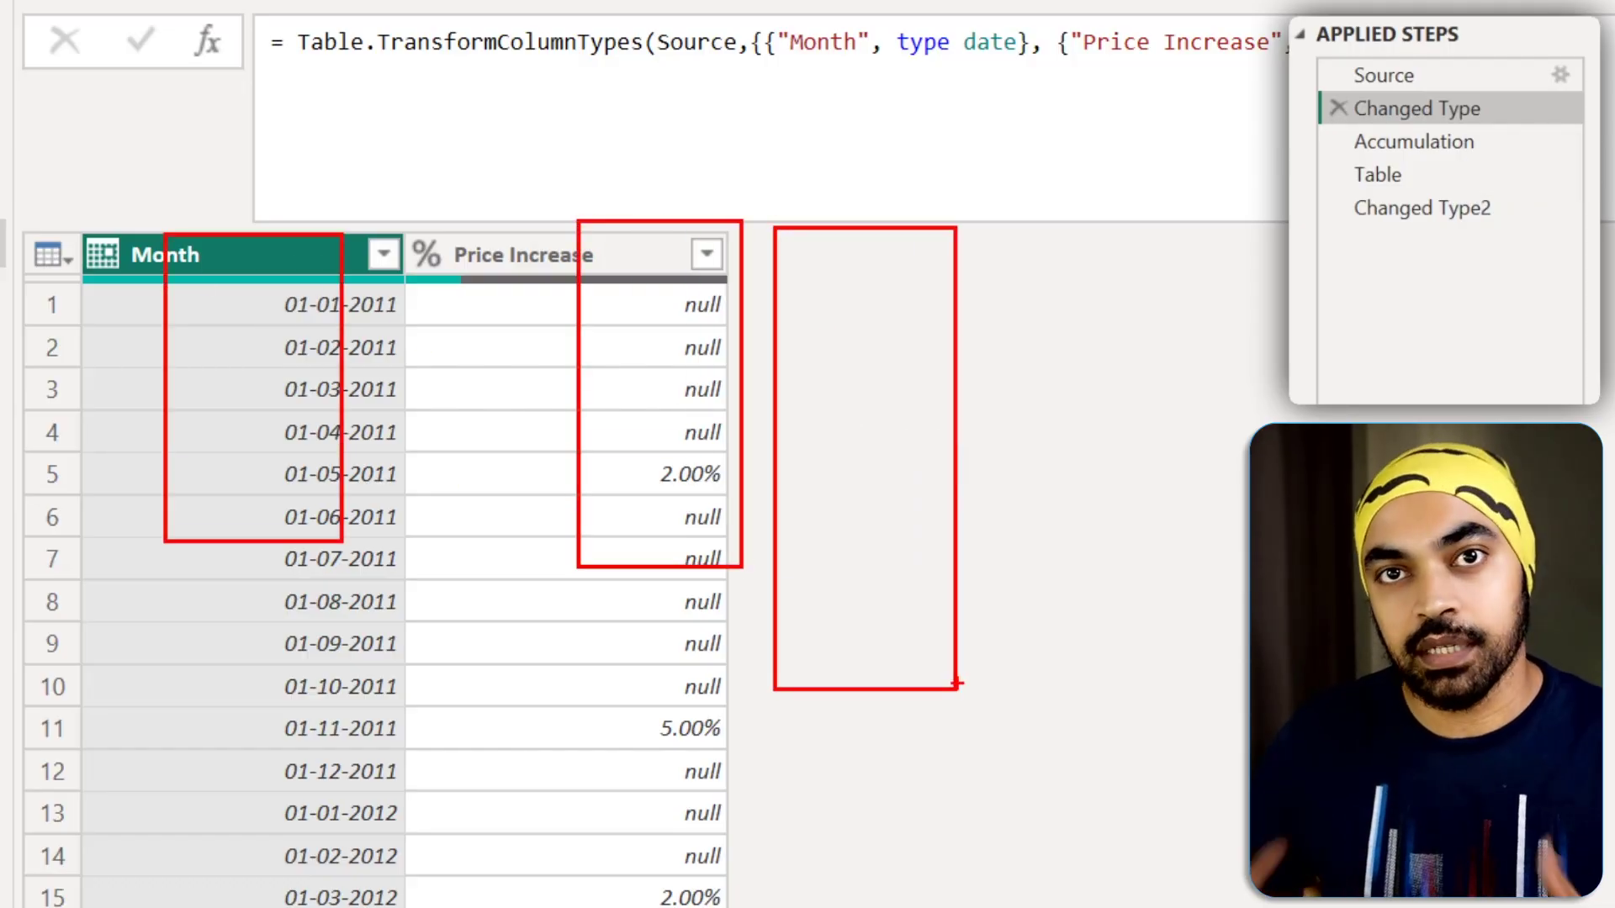
left_click(1399, 180)
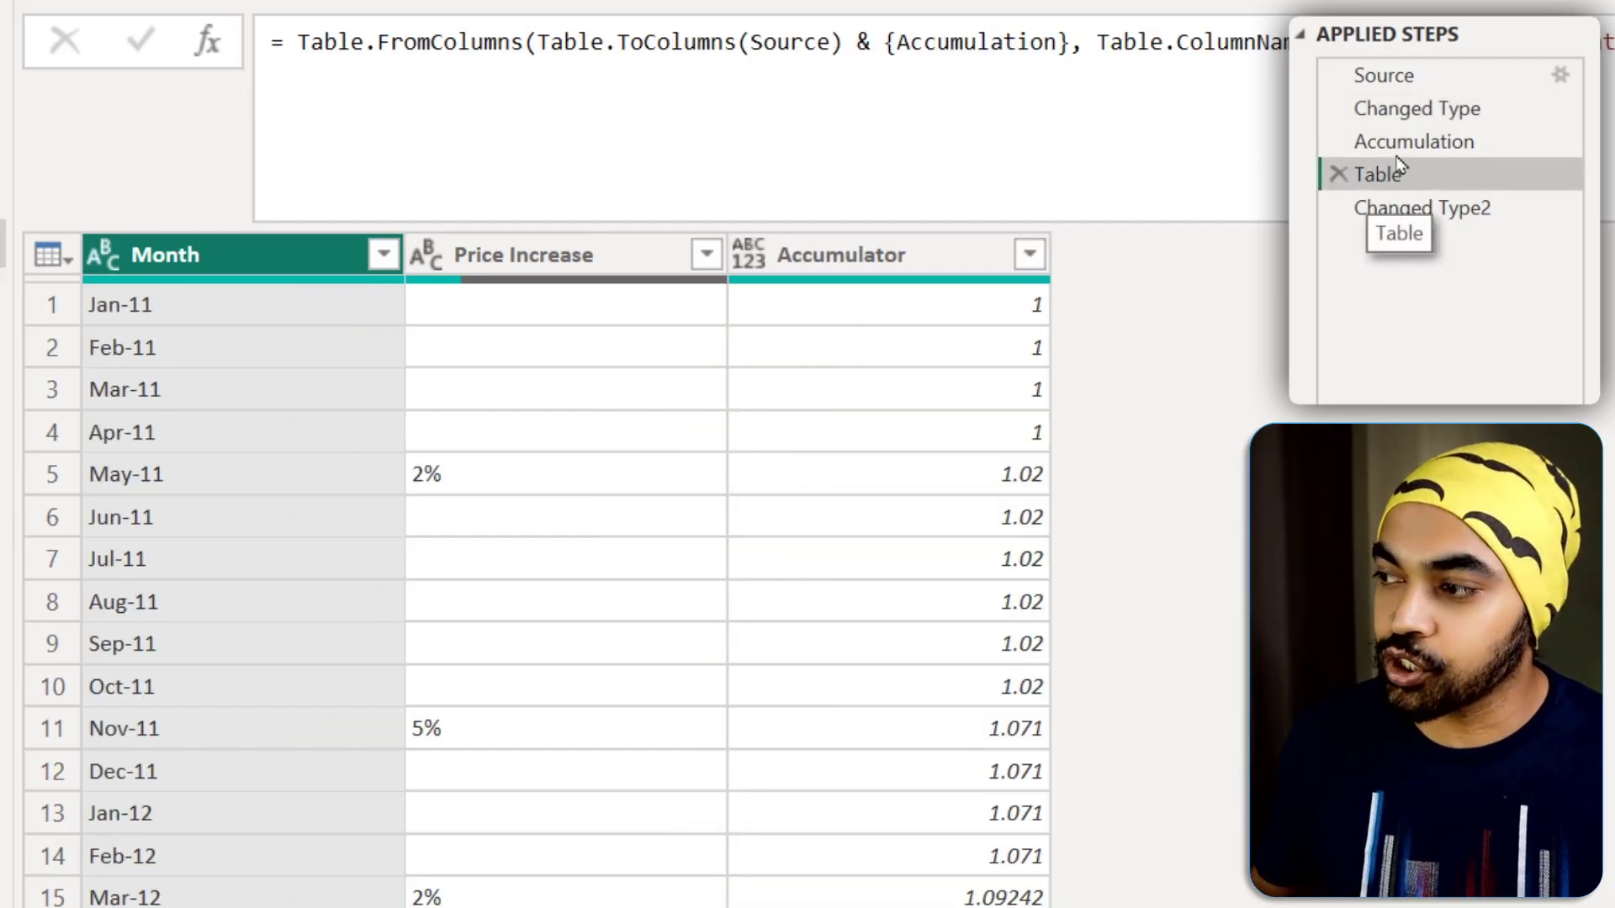
Step: Recheck Accumulation, Changed Type and Table, then view Changed Type2's numeric columns showing 0.02 and 1.02
left_click(1400, 145)
left_click(1405, 112)
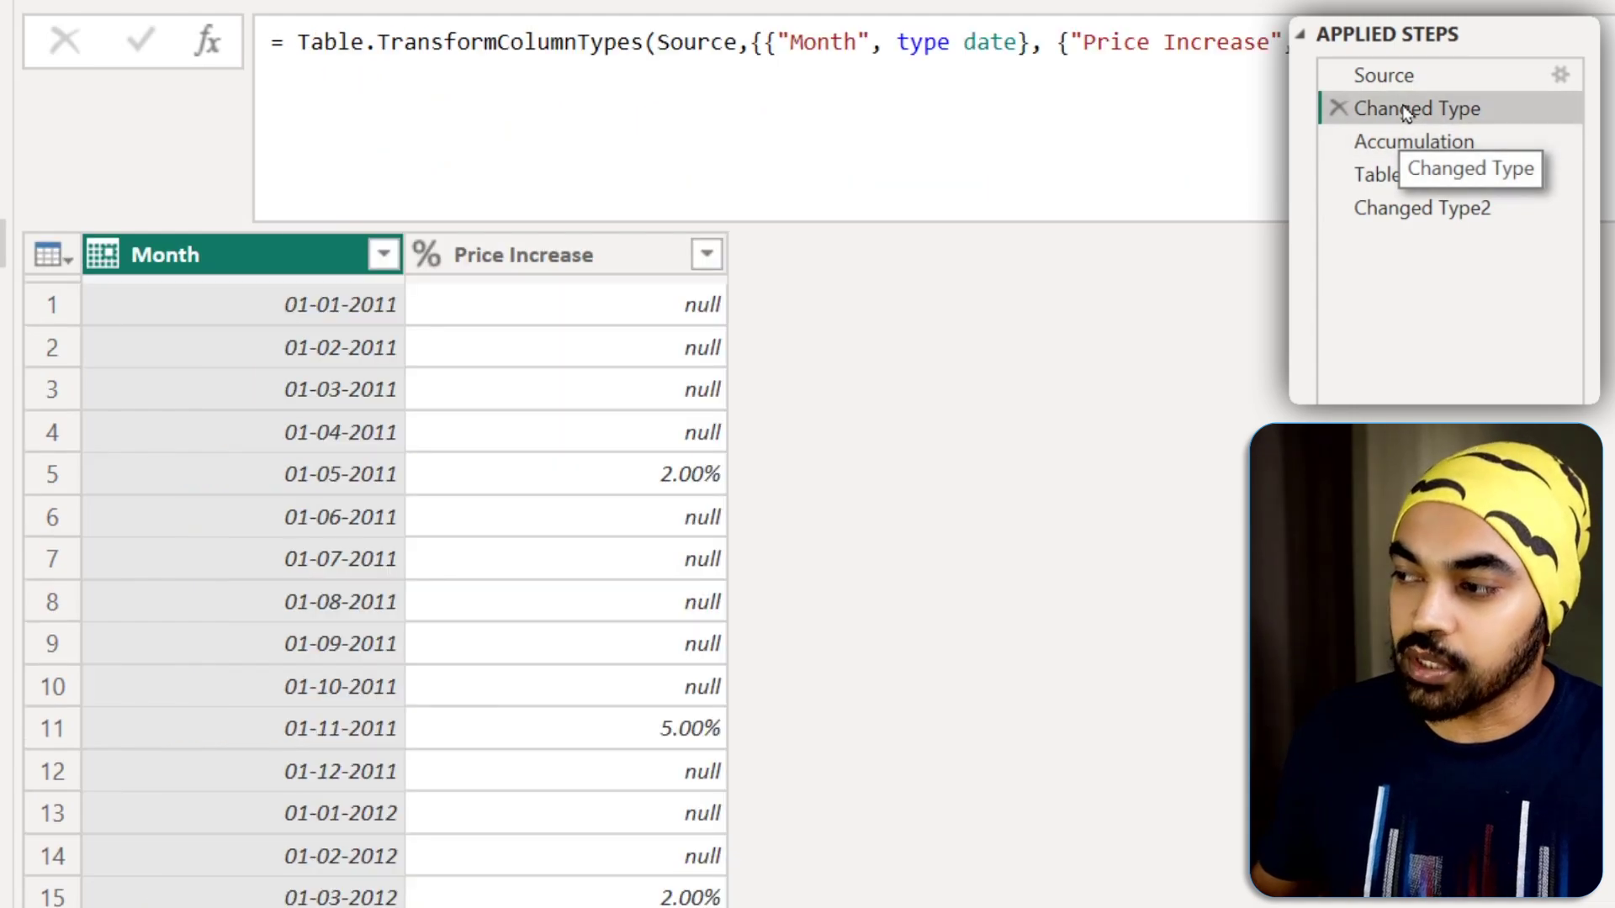
left_click(1379, 174)
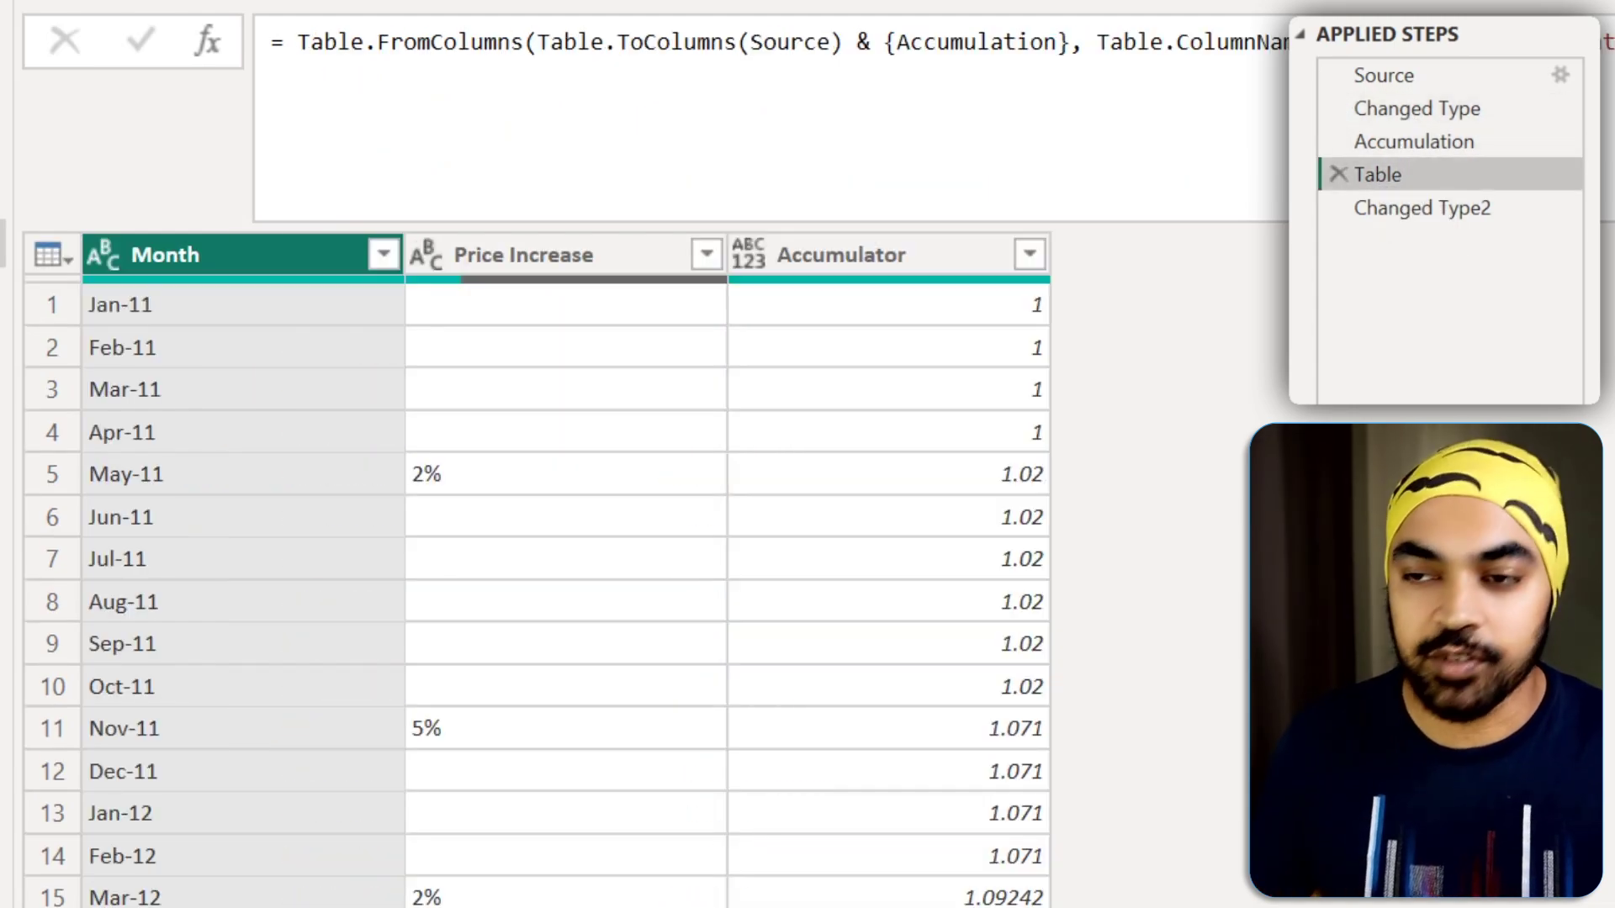
mouse_move(292, 396)
left_mouse_down()
mouse_move(354, 315)
mouse_move(487, 324)
left_mouse_up()
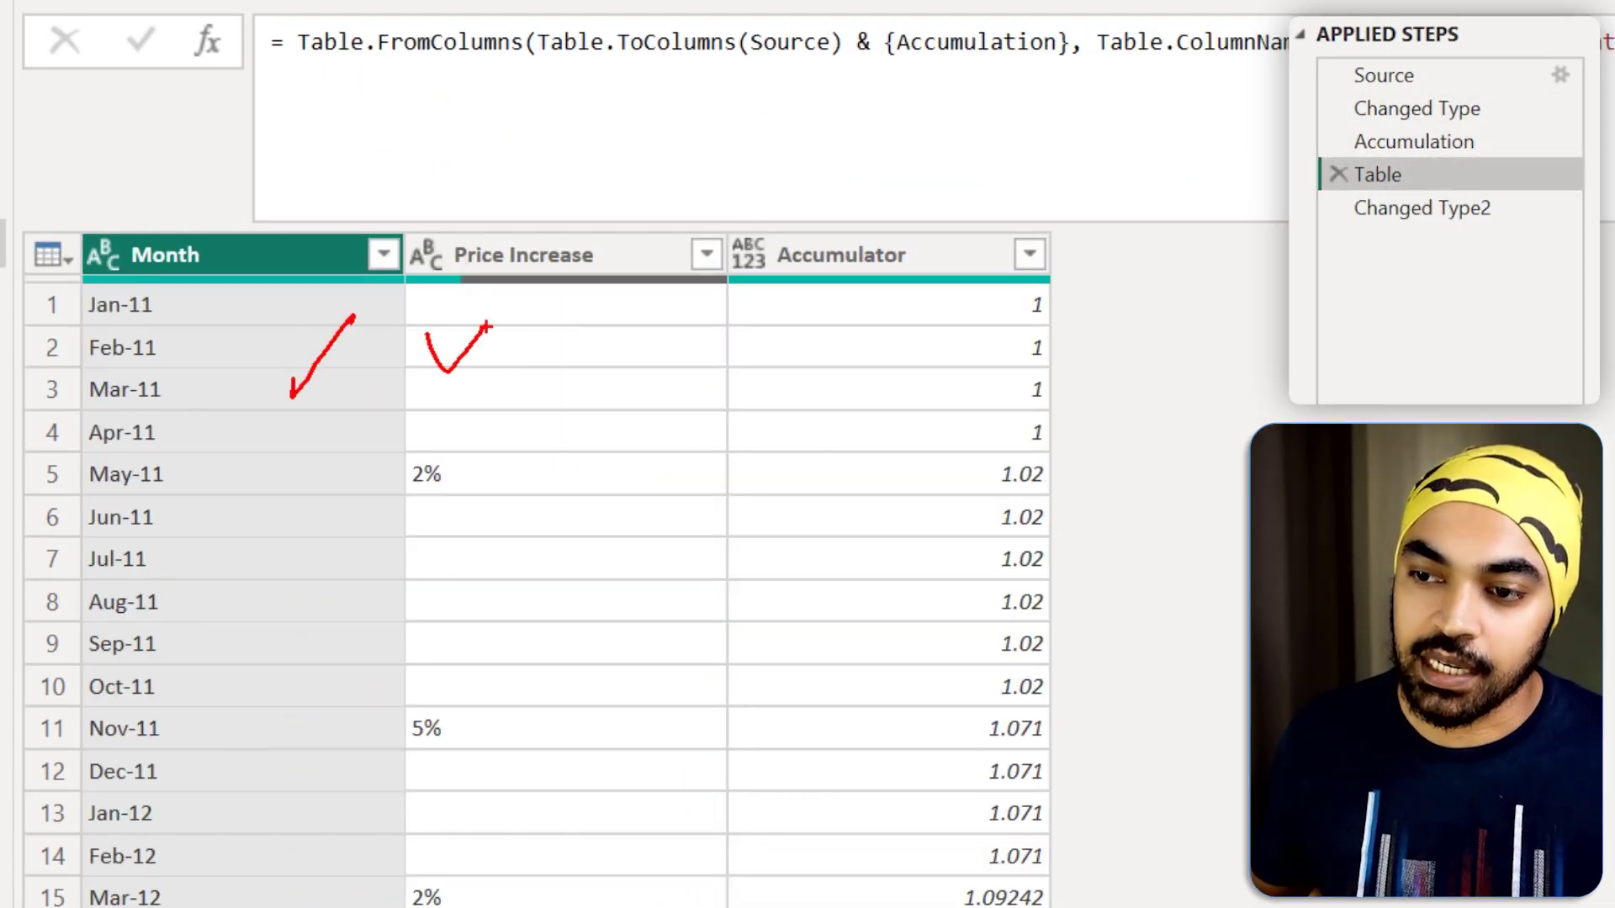
left_click_drag(908, 361, 973, 345)
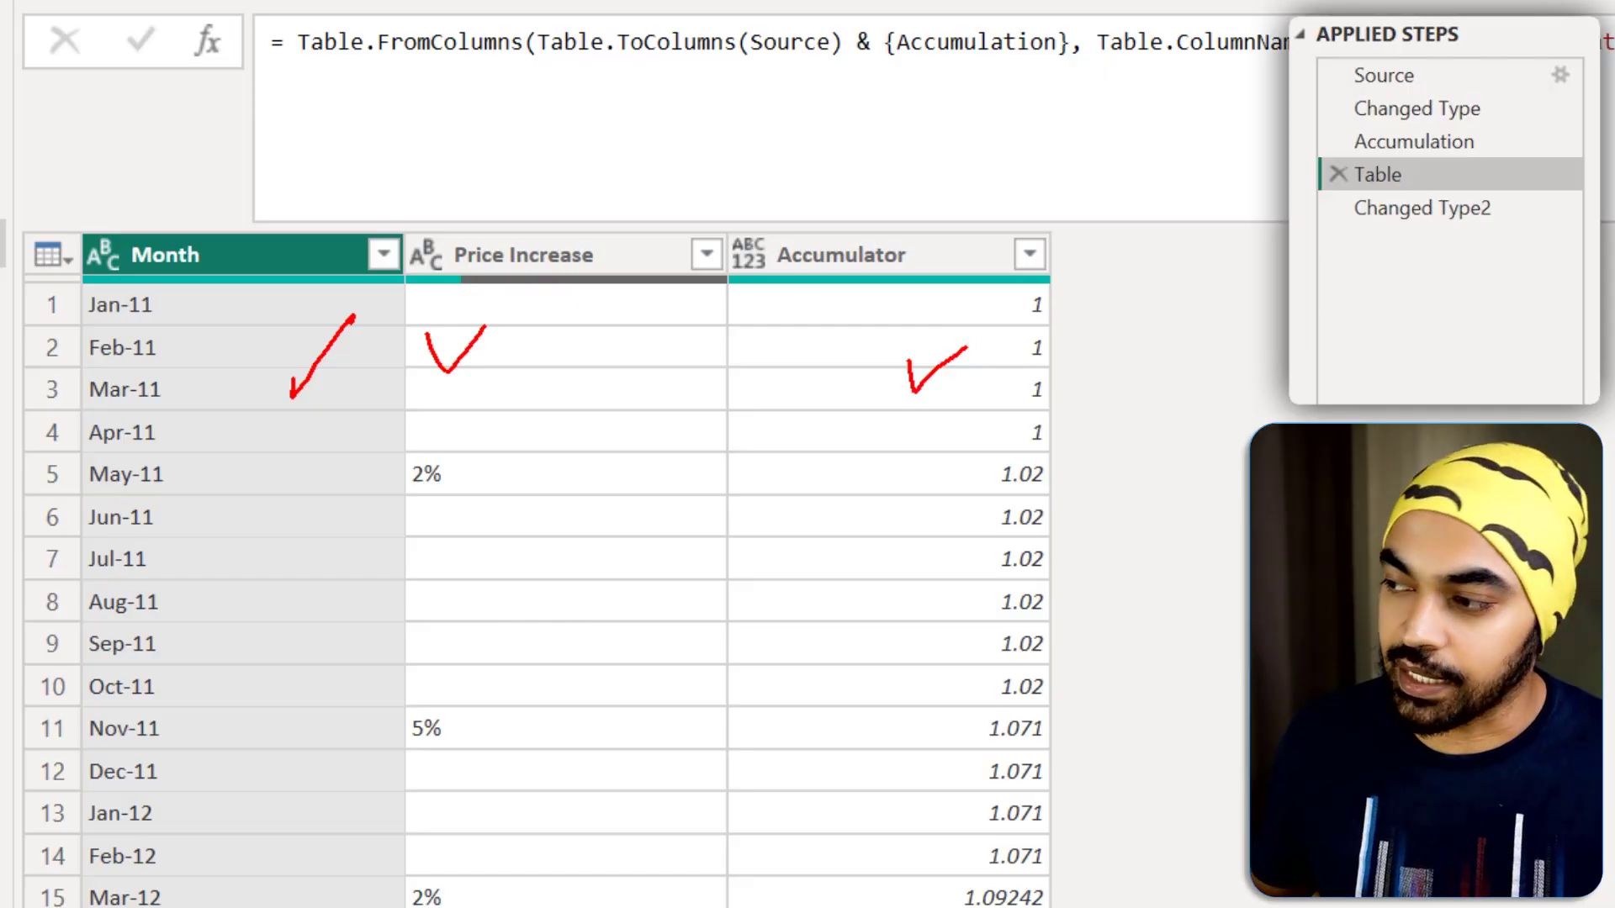
left_click(1467, 210)
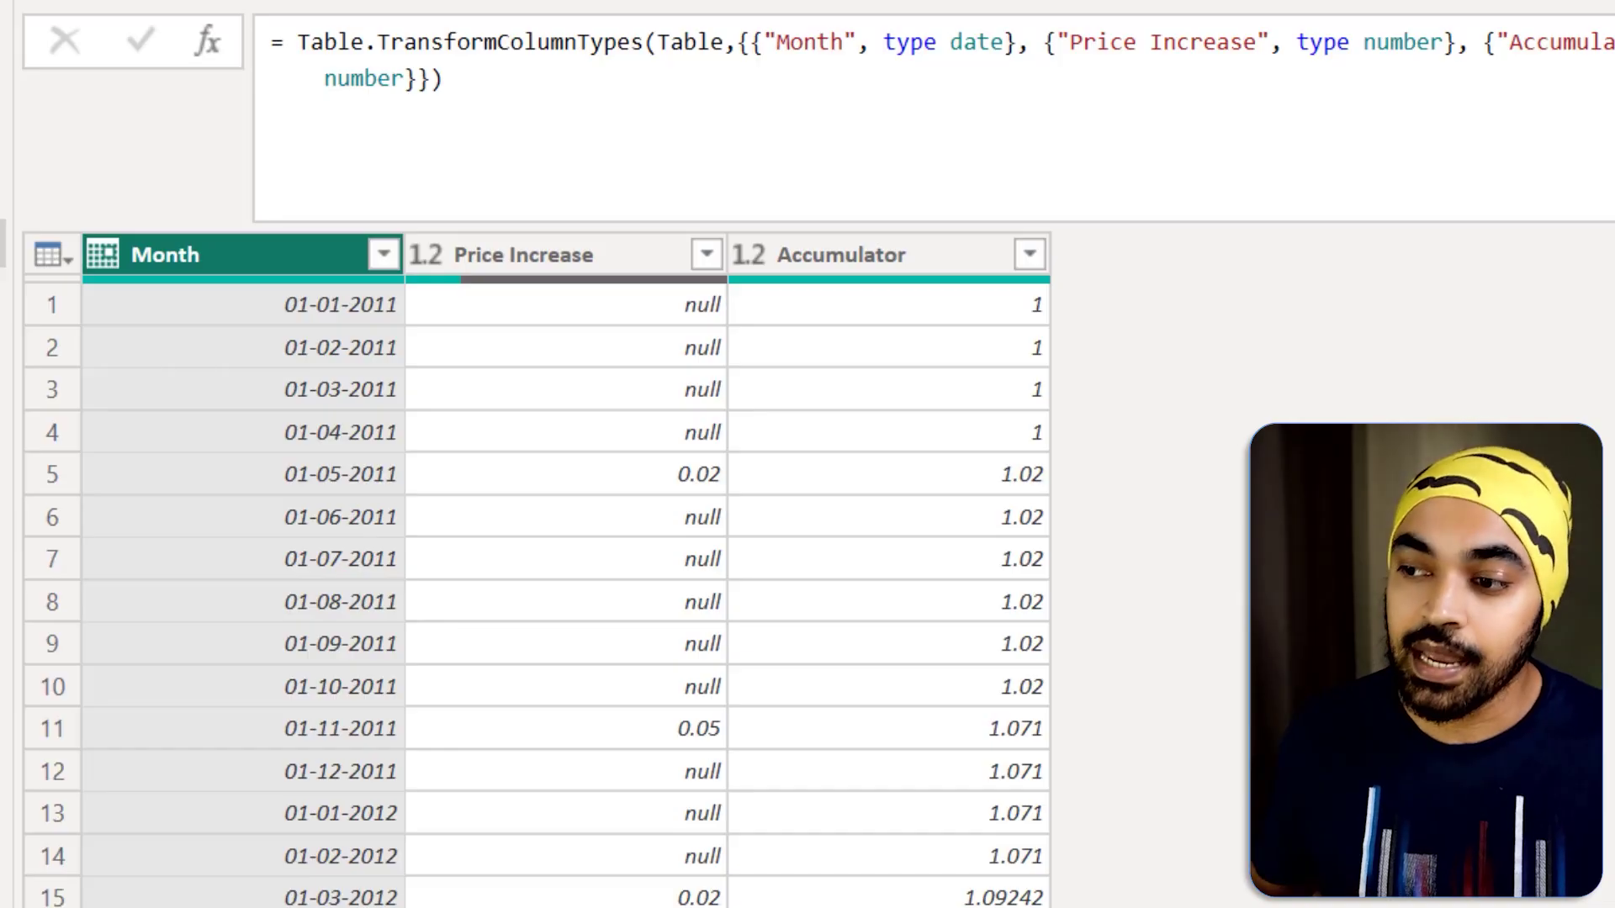
left_click_drag(968, 452, 1064, 495)
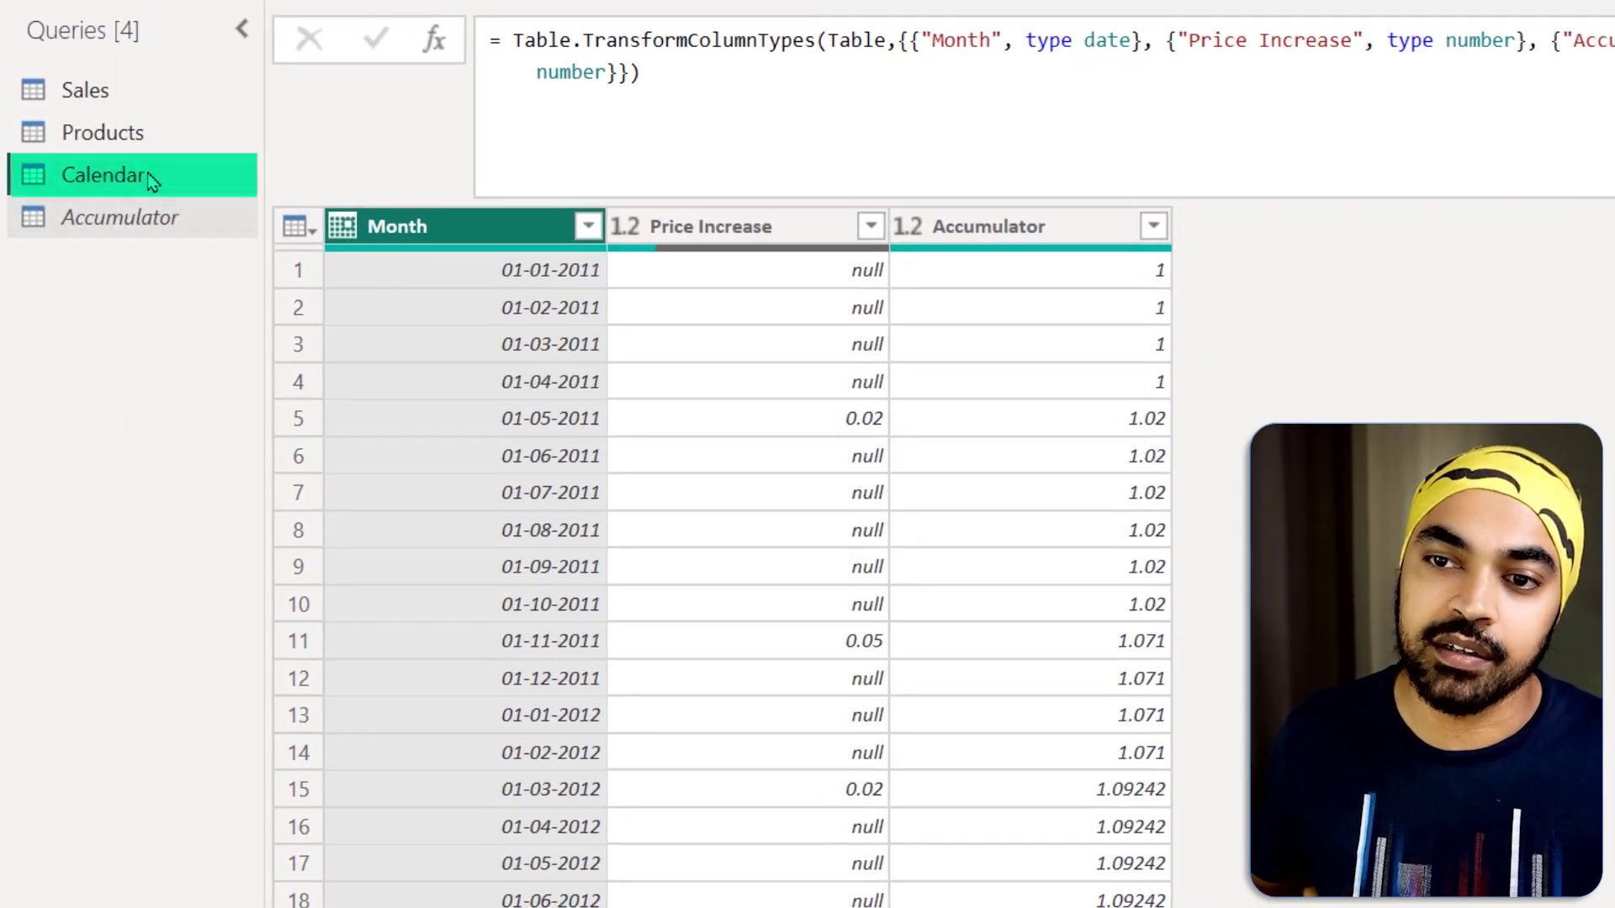
Step: Open the Calendar query with the Queries pane collapsed and inspect its Changed Type step
left_click(152, 179)
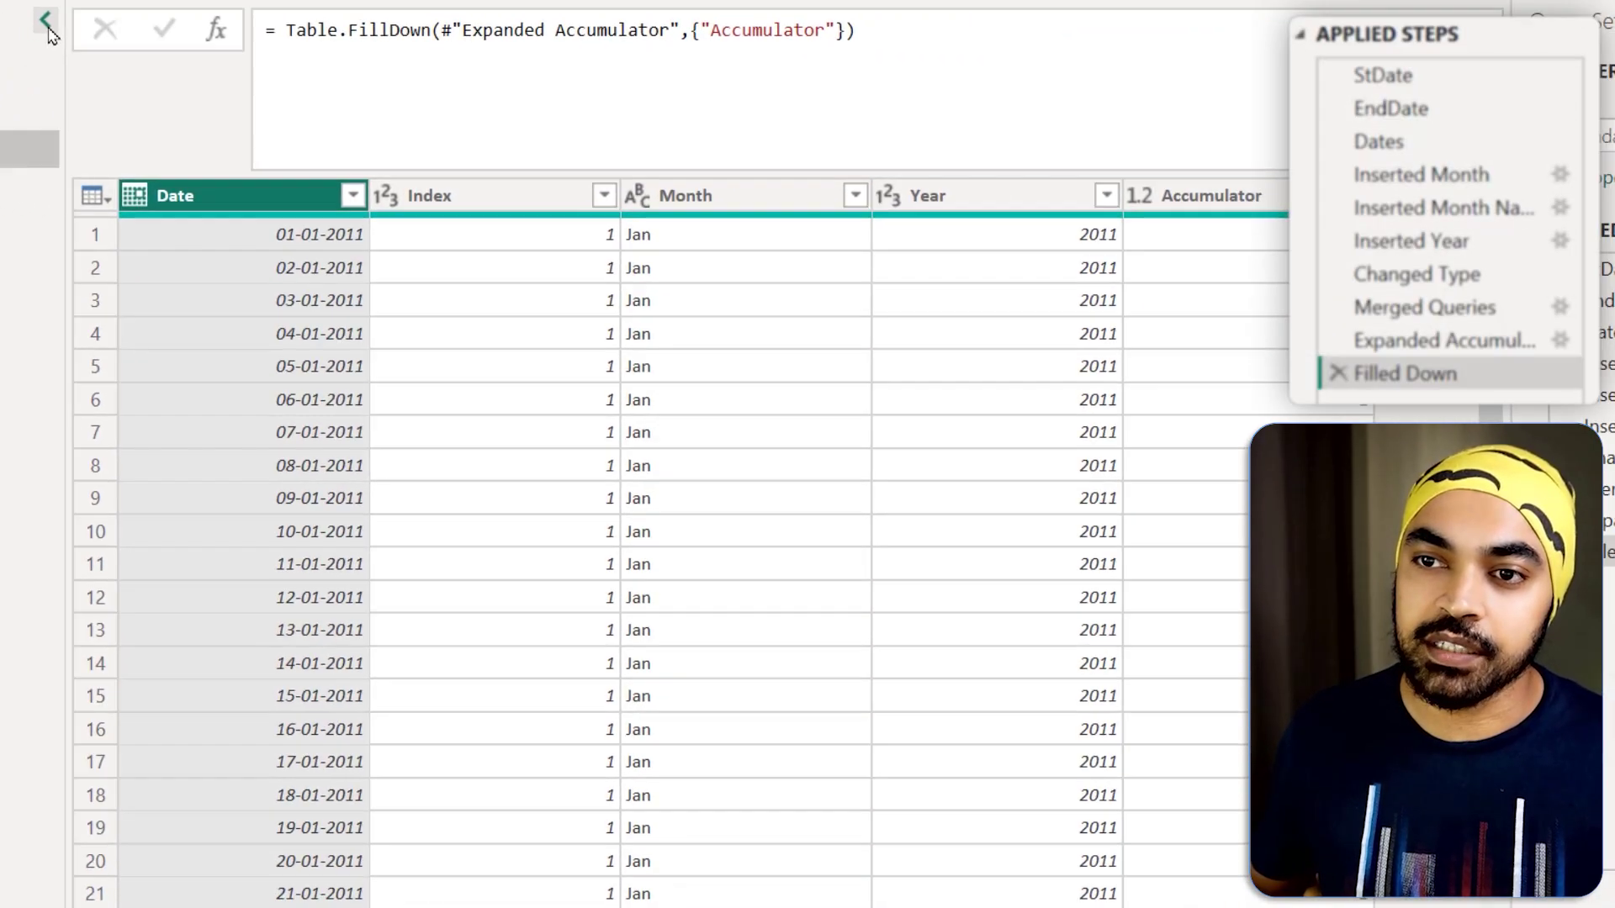
left_click(45, 20)
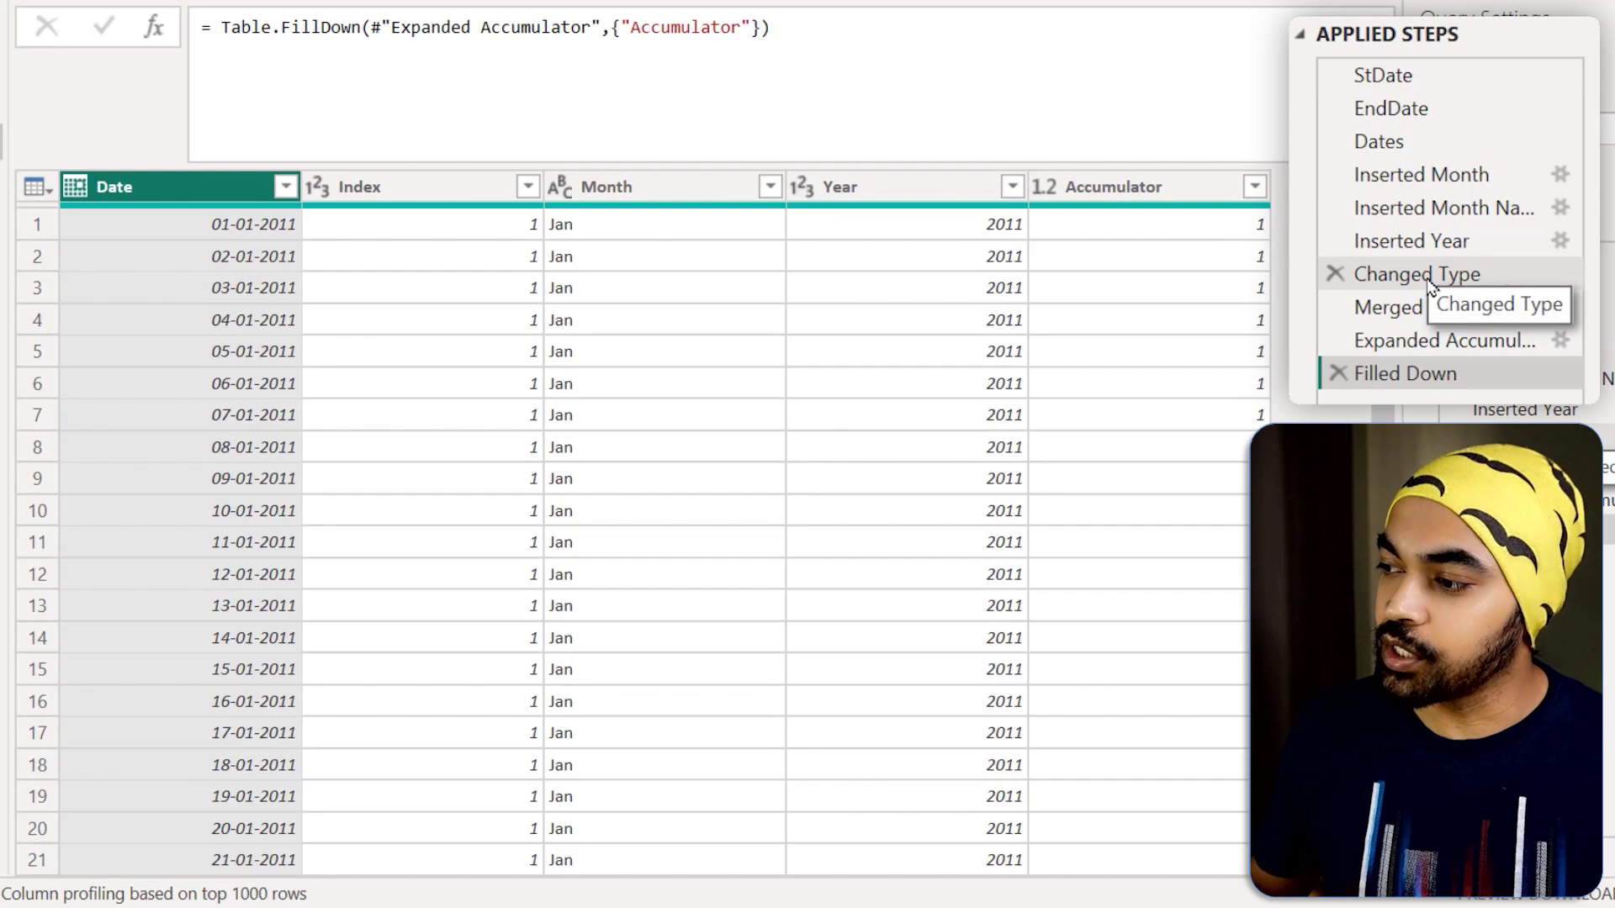
left_click(1430, 282)
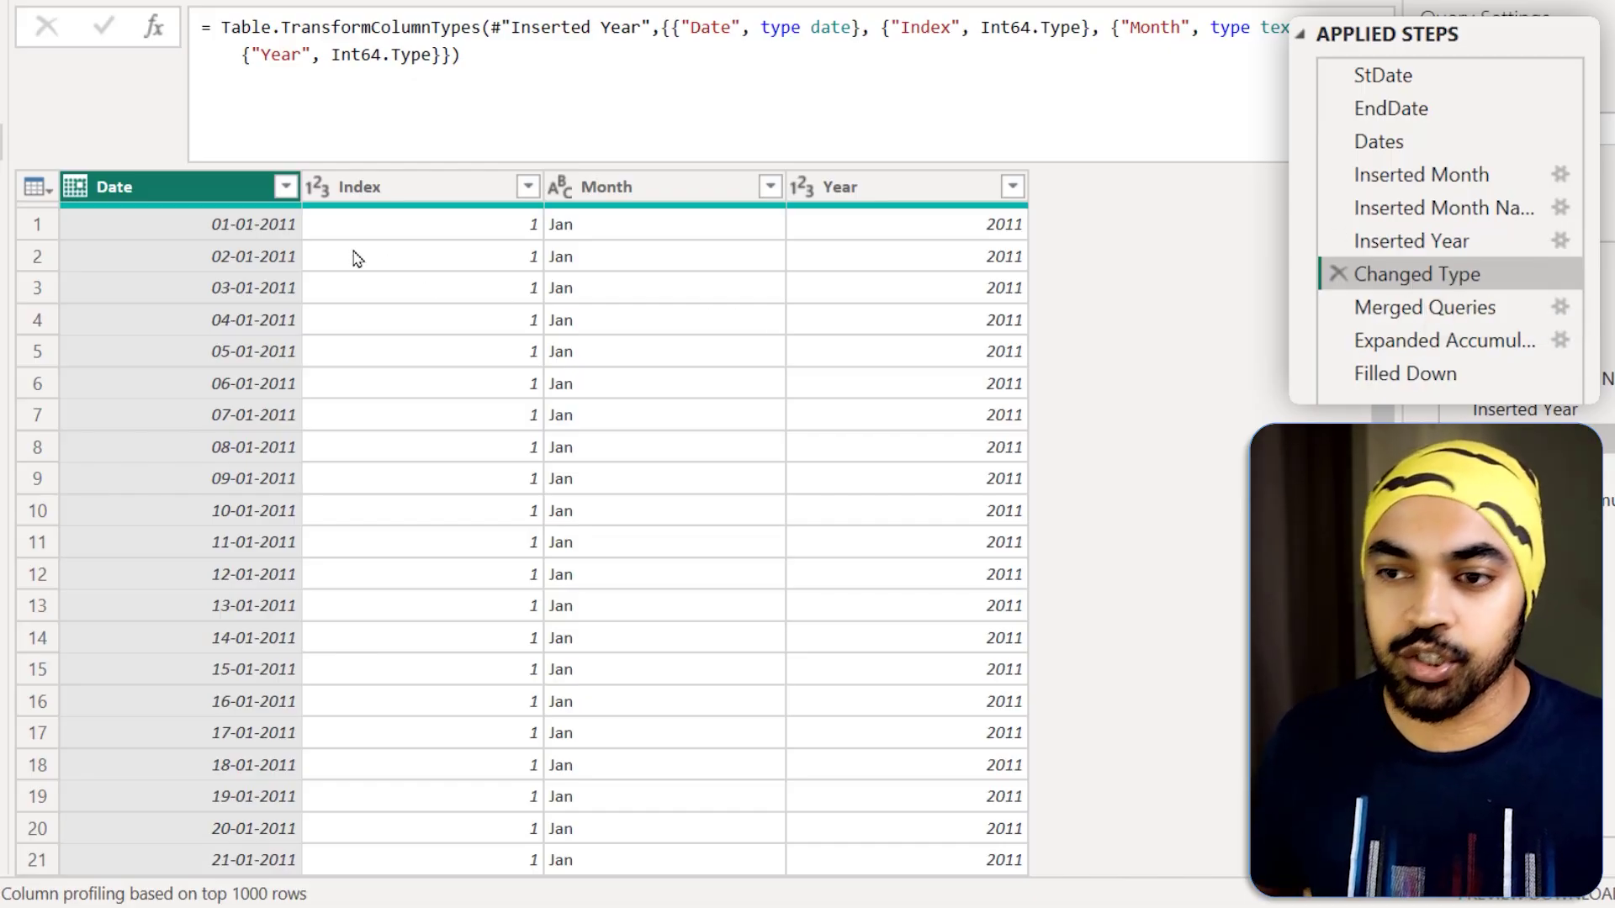
left_click_drag(637, 232, 691, 191)
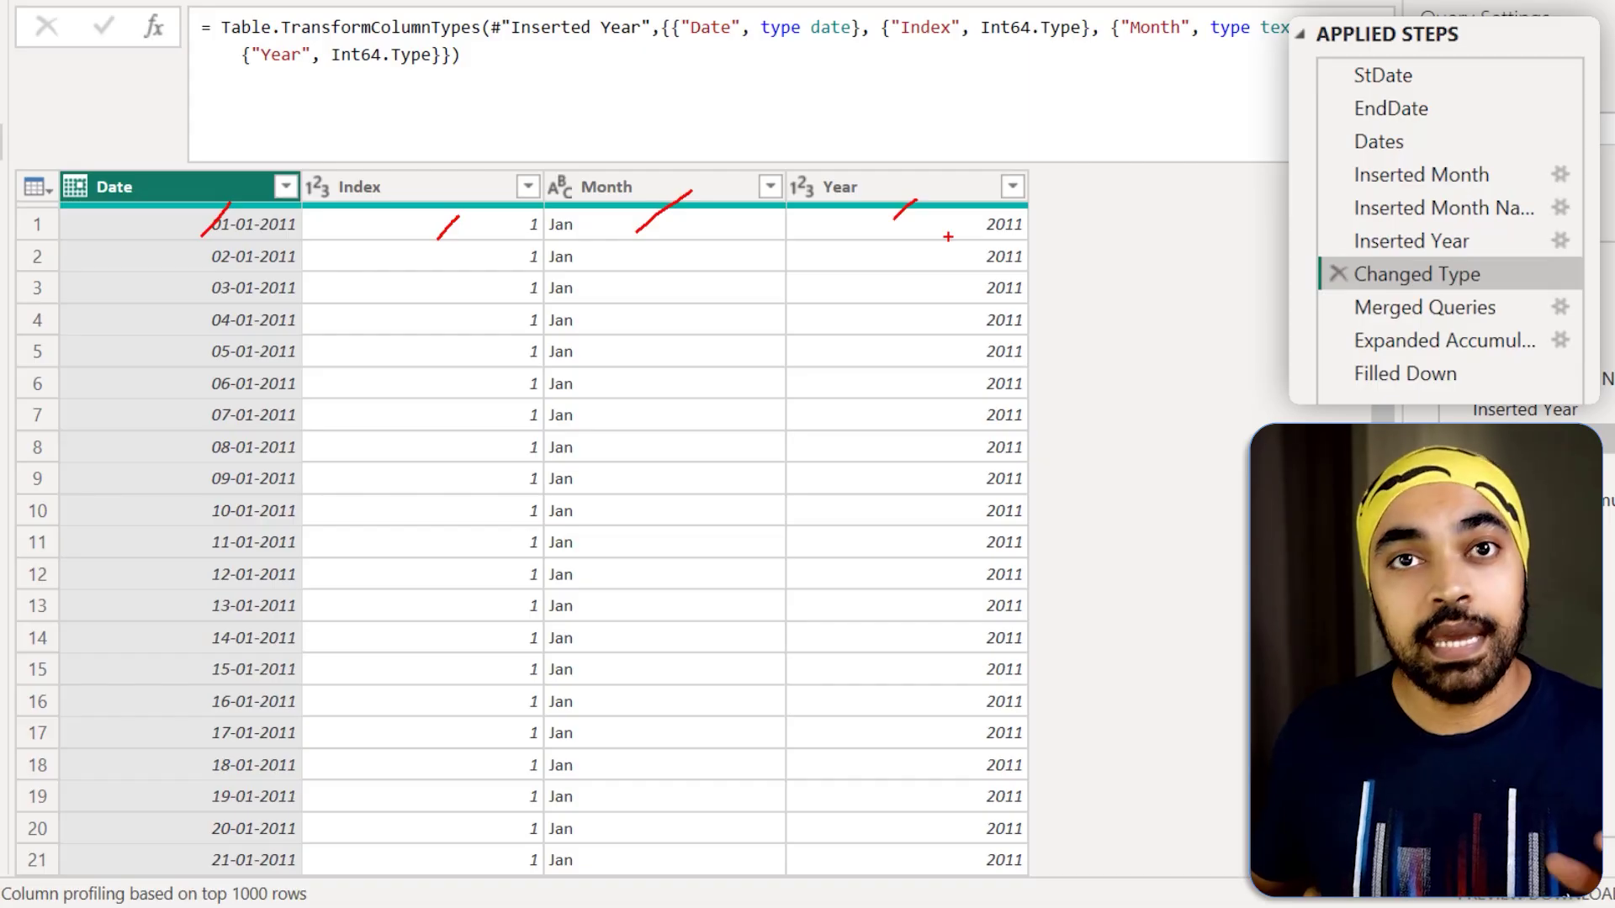
key("Escape")
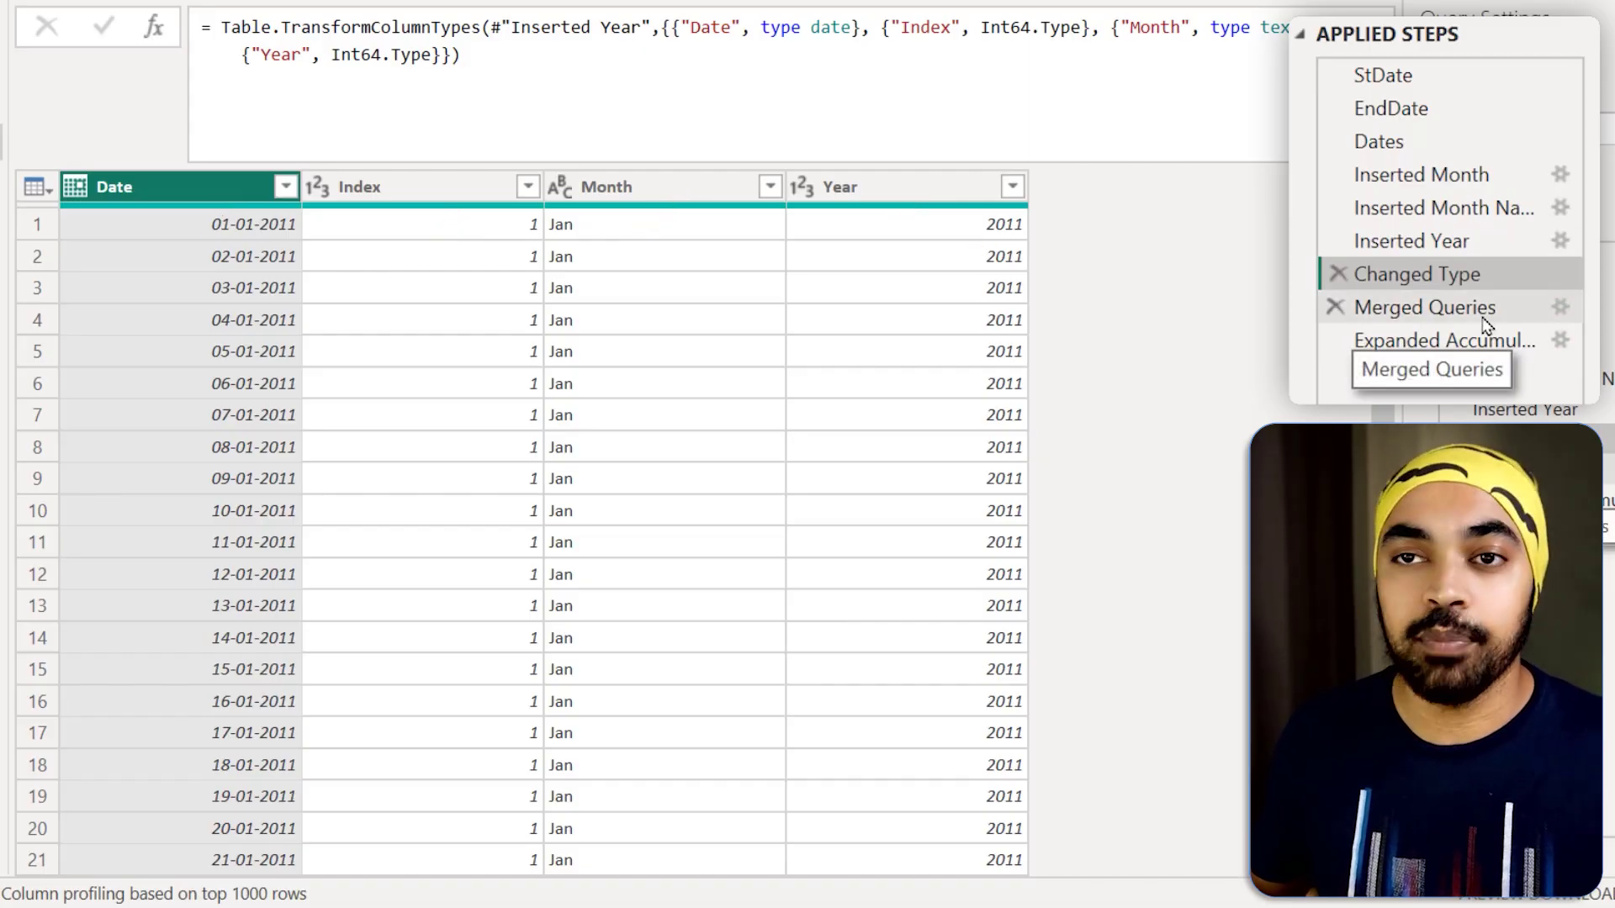
mouse_move(173, 152)
left_mouse_down()
mouse_move(289, 337)
mouse_move(308, 416)
left_mouse_up()
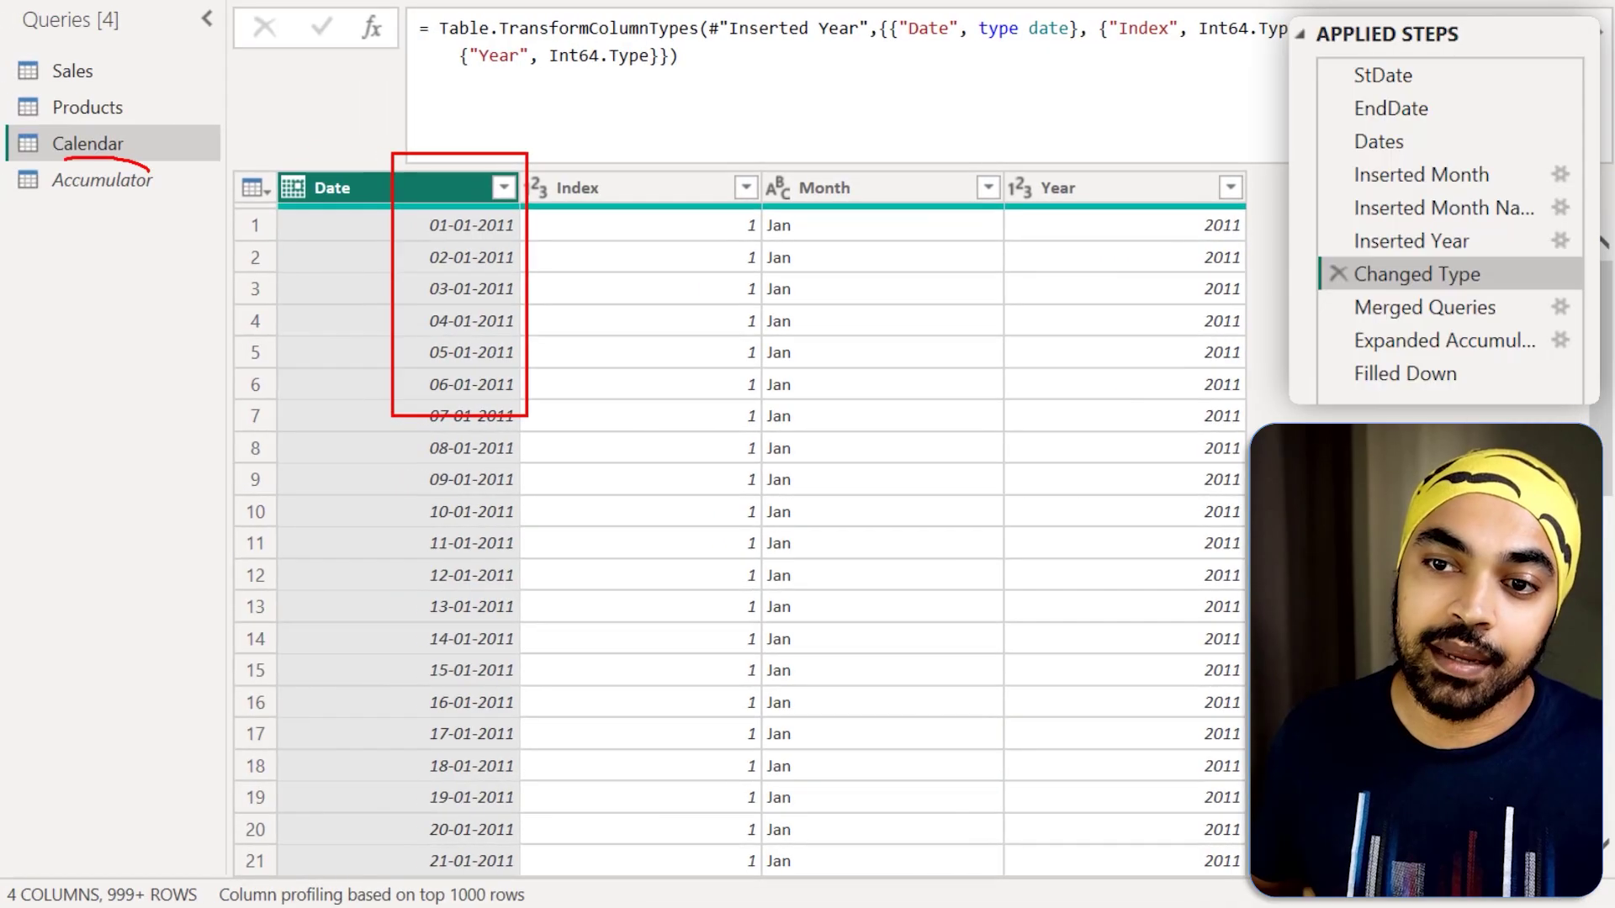
mouse_move(149, 170)
left_mouse_down()
mouse_move(25, 181)
mouse_move(160, 165)
left_mouse_up()
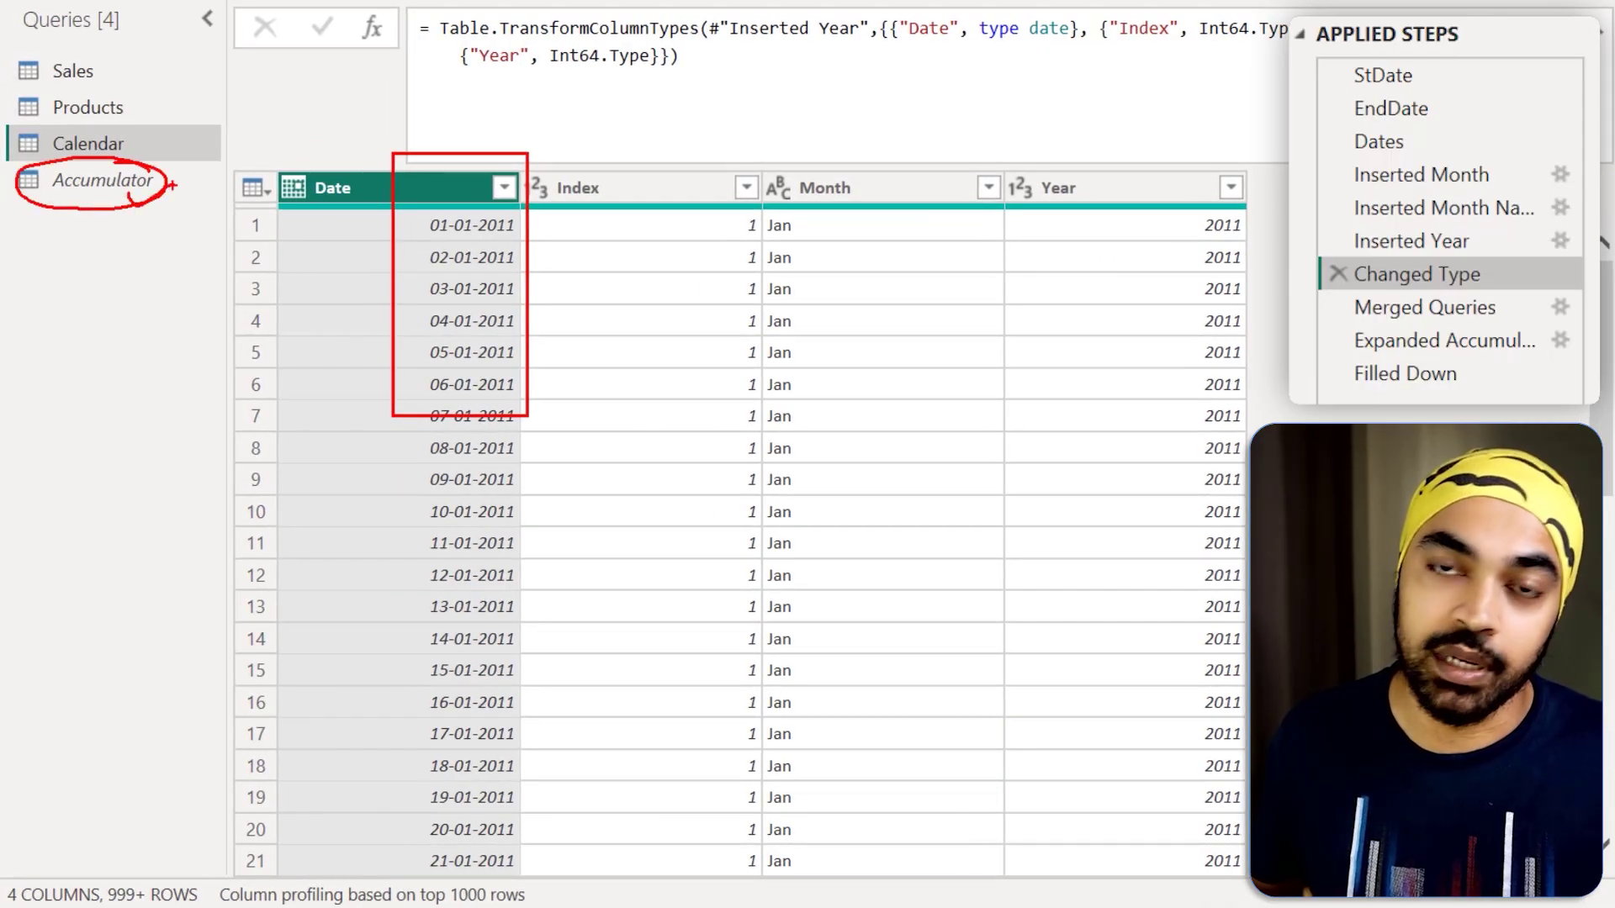
key("Escape")
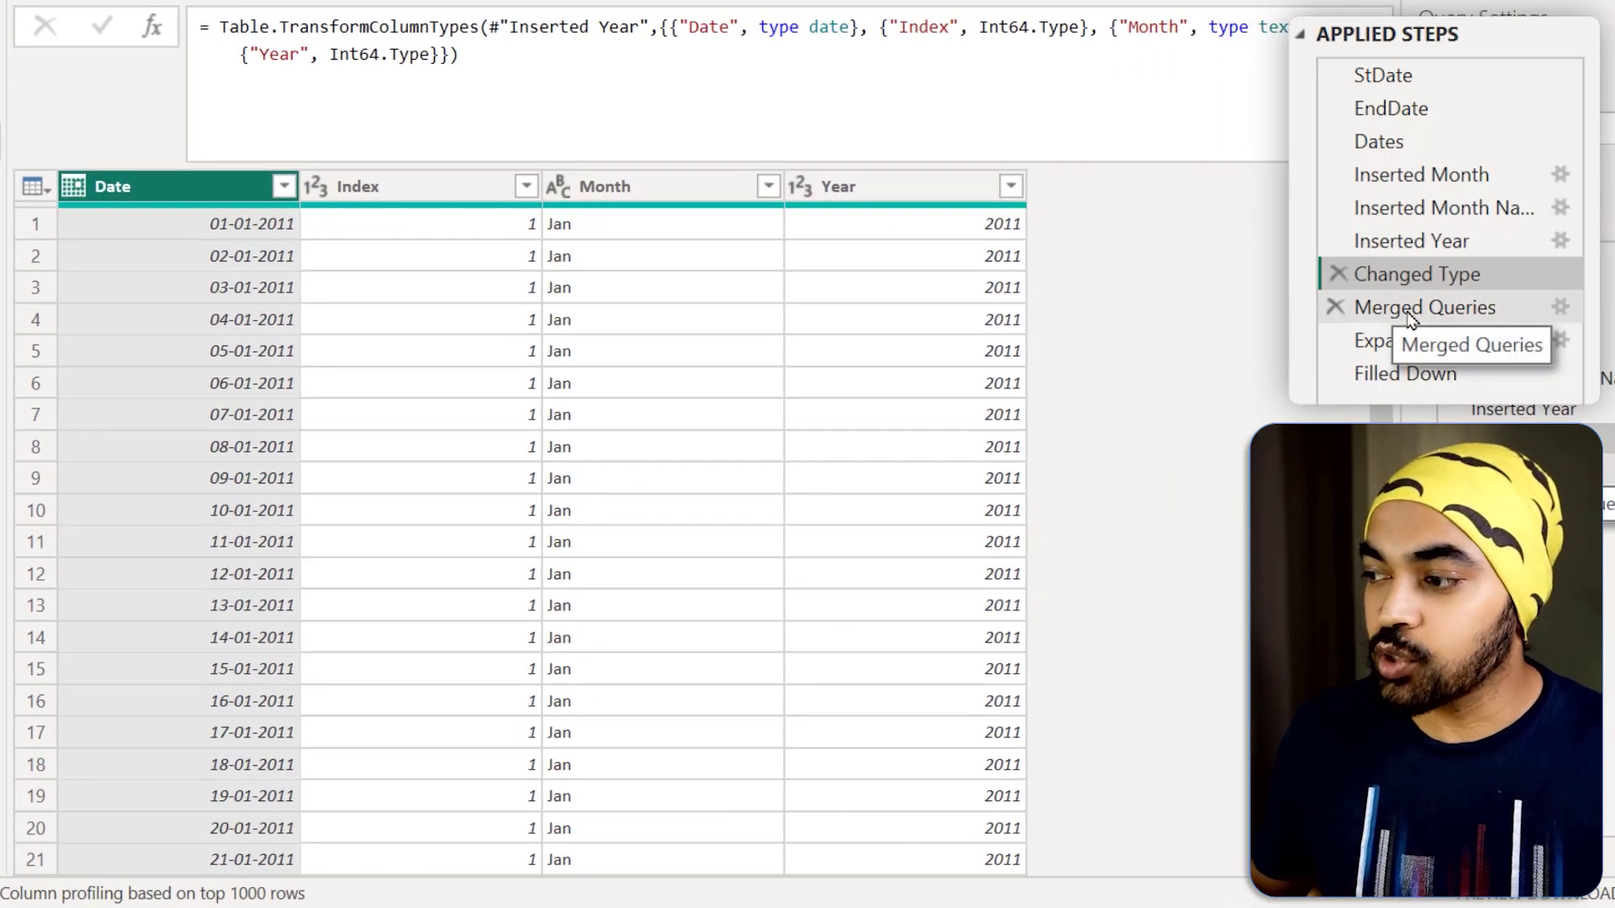
Step: Preview the Merged Queries and Expanded Accumulator steps, then return to the Accumulator query
left_click(1410, 311)
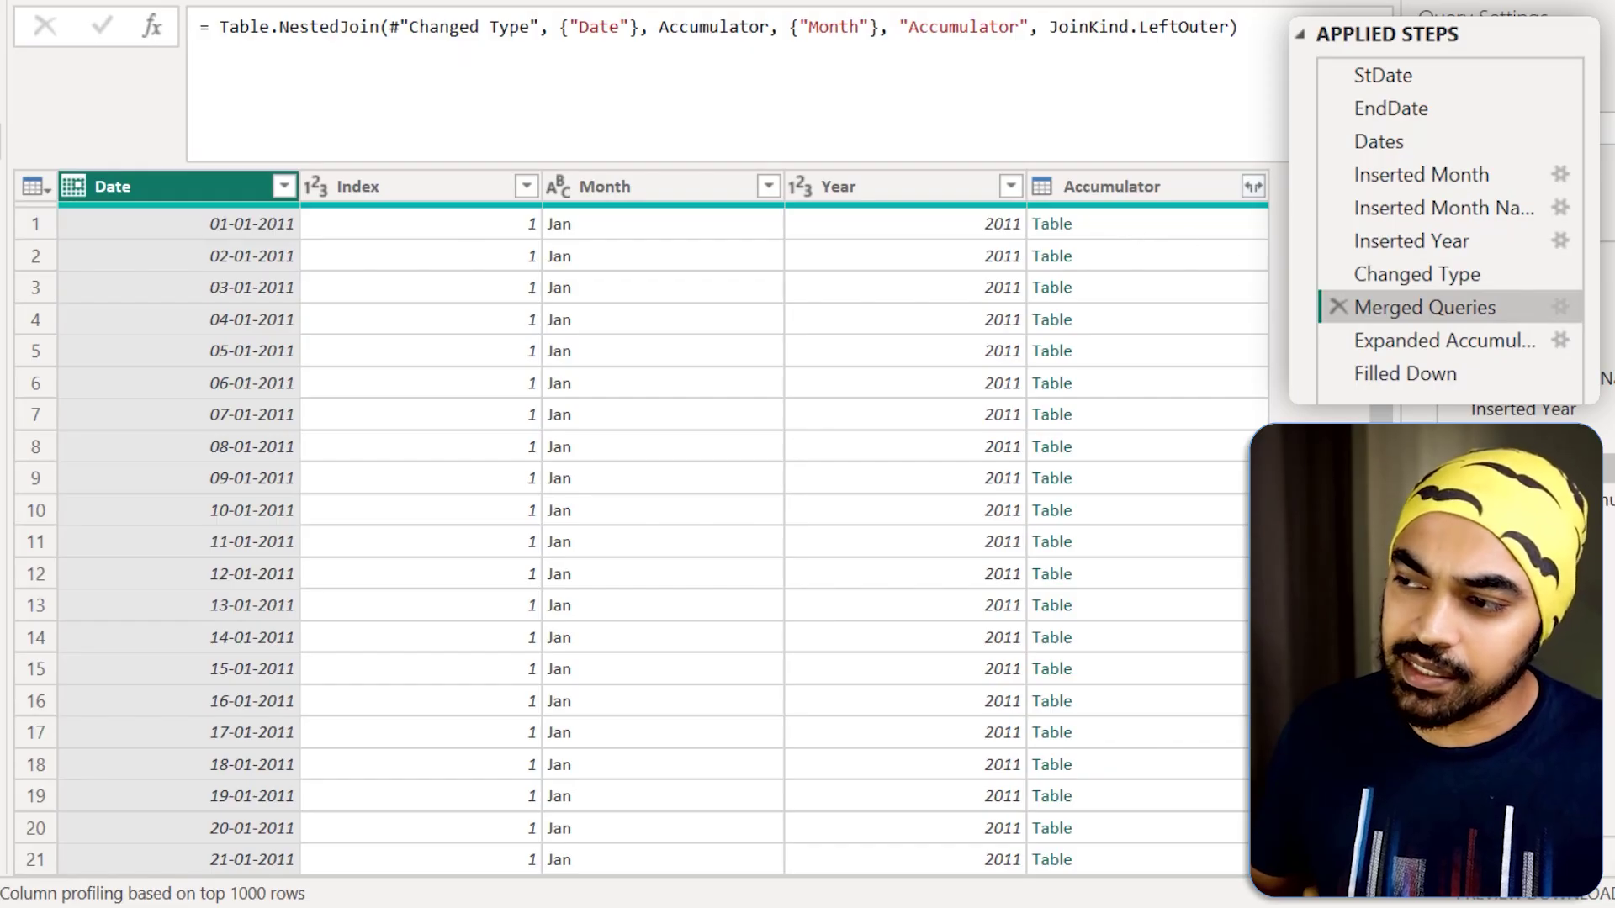
left_click(1396, 340)
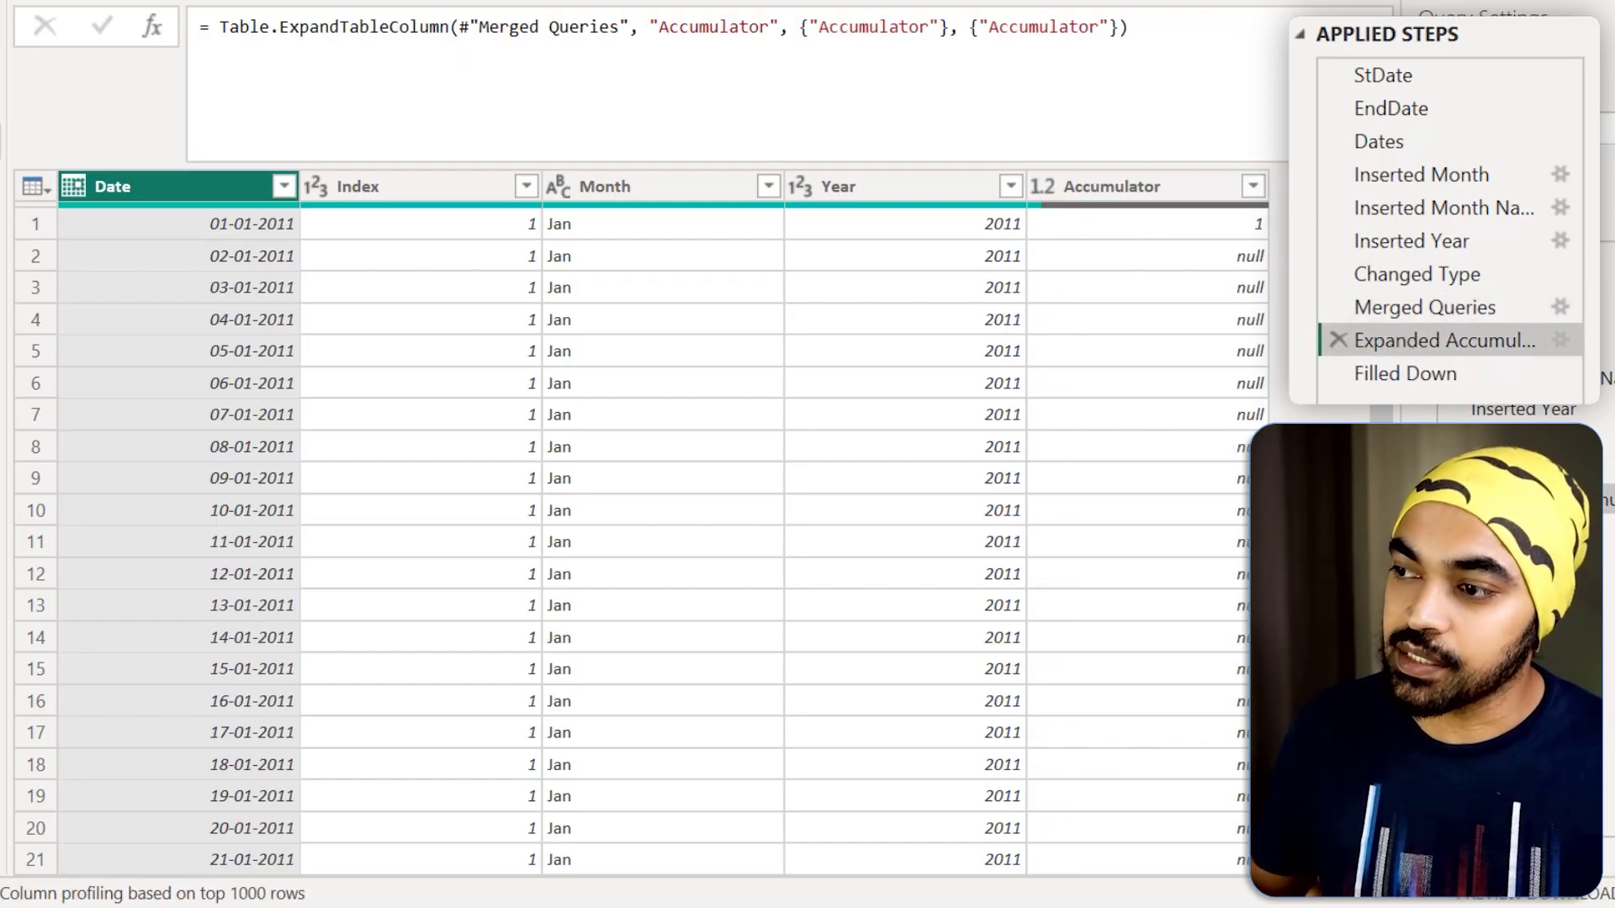
mouse_move(1172, 165)
left_mouse_down()
mouse_move(1103, 158)
mouse_move(1025, 202)
mouse_move(1176, 213)
mouse_move(1161, 168)
left_mouse_up()
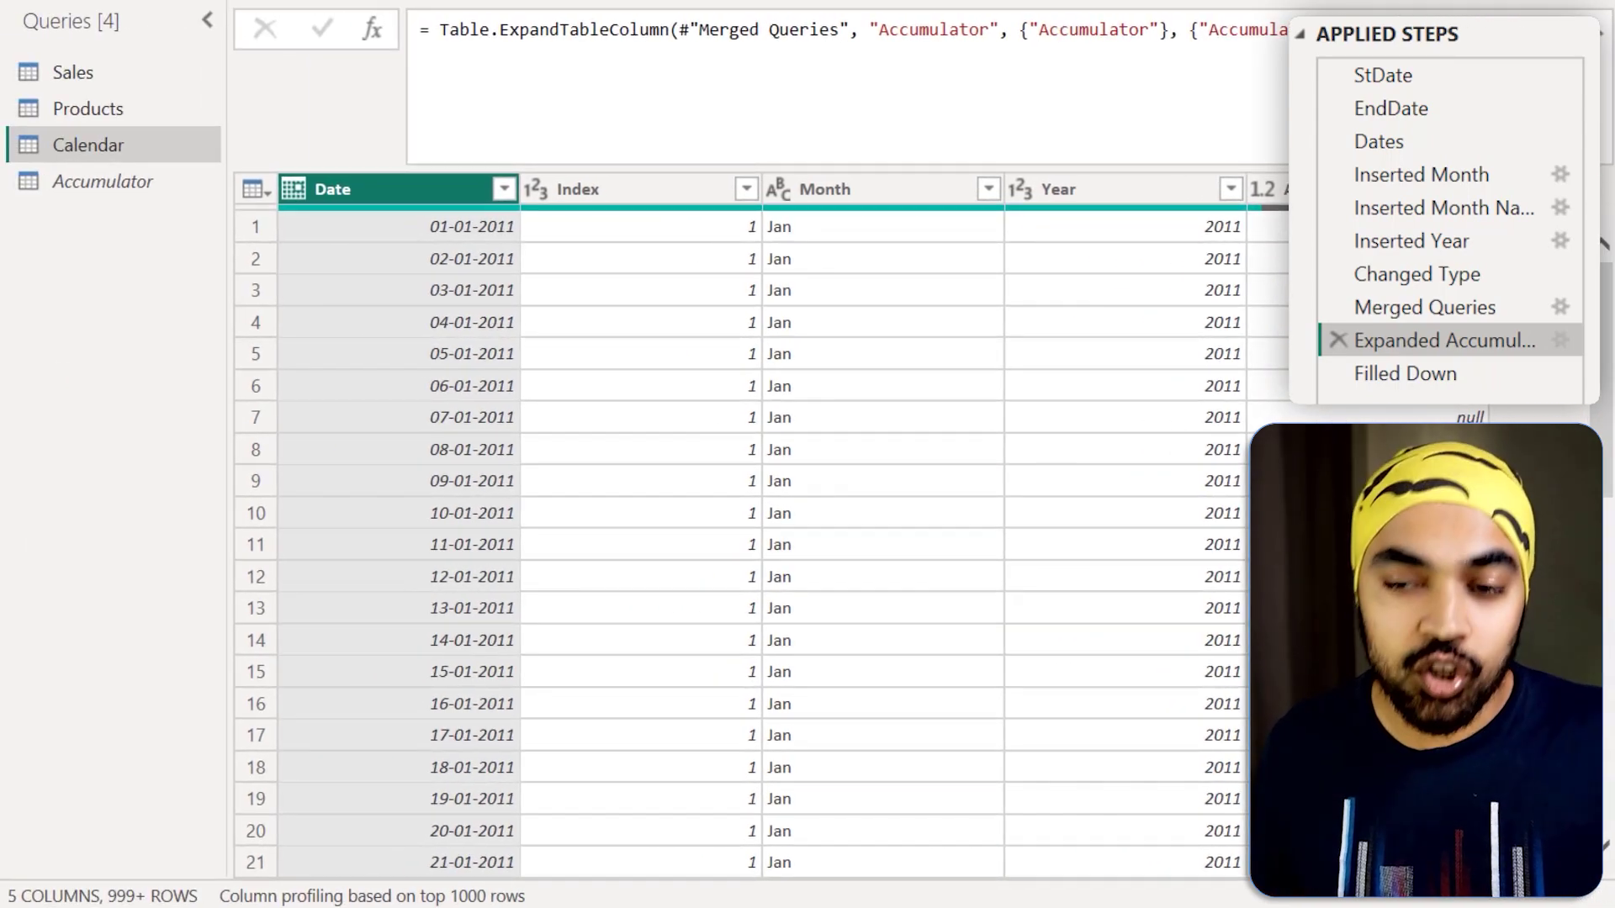
left_click(162, 187)
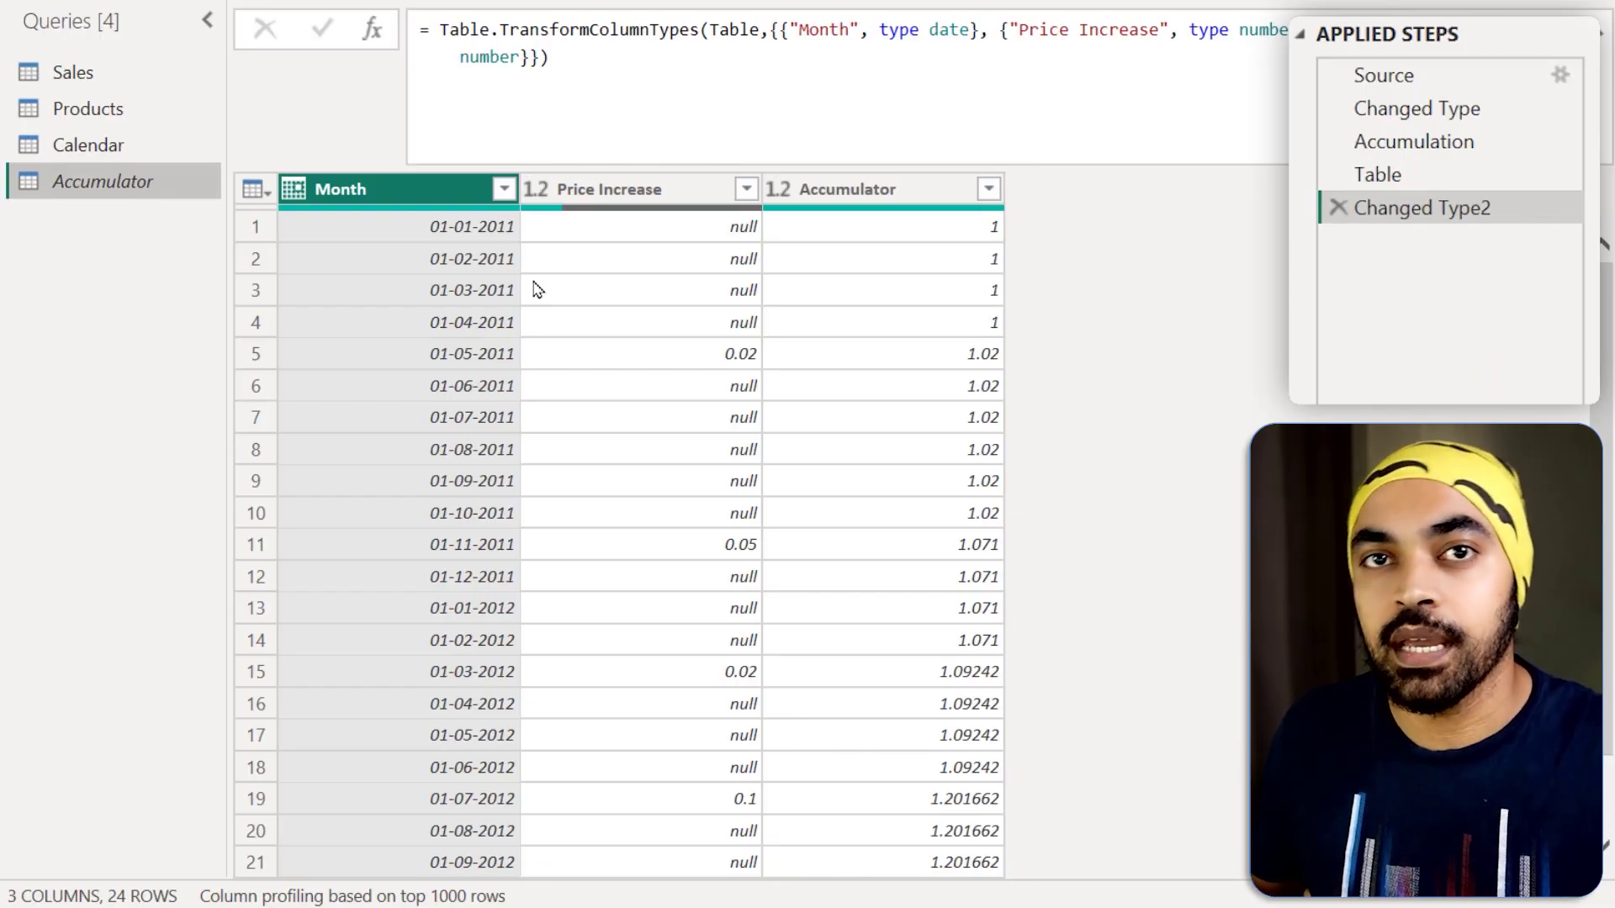
Step: Show Calendar's Expanded Accumulator step, marking the first-day values above nulls and May's 1.02
left_click(169, 152)
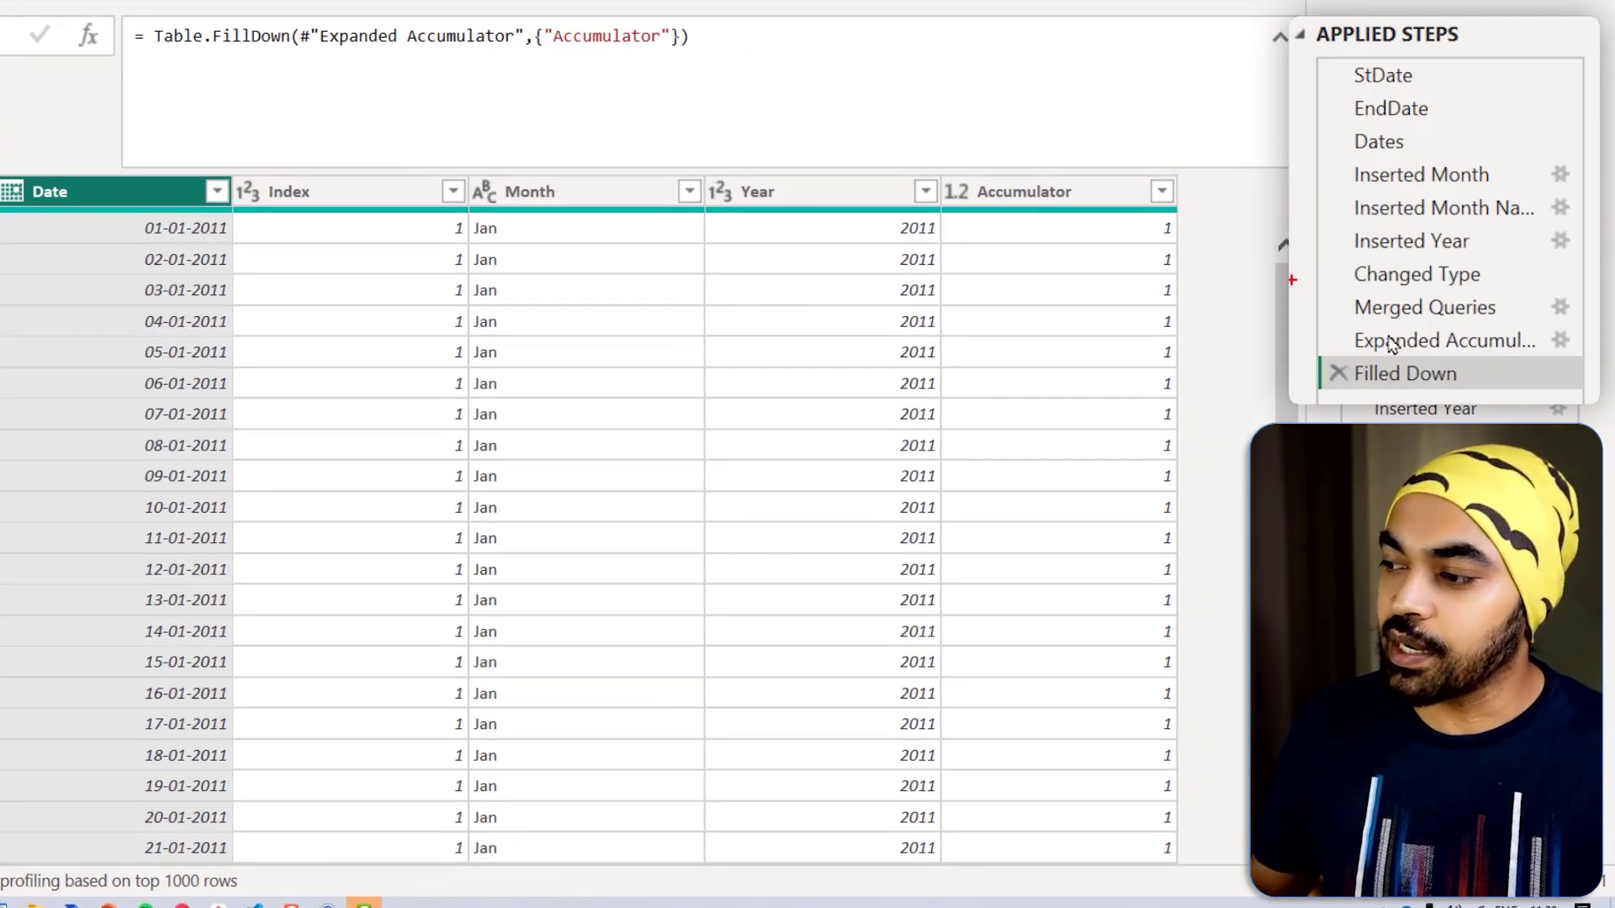
left_click(1392, 345)
mouse_move(1110, 205)
left_mouse_down()
mouse_move(1194, 250)
mouse_move(1202, 484)
mouse_move(1220, 525)
left_mouse_up()
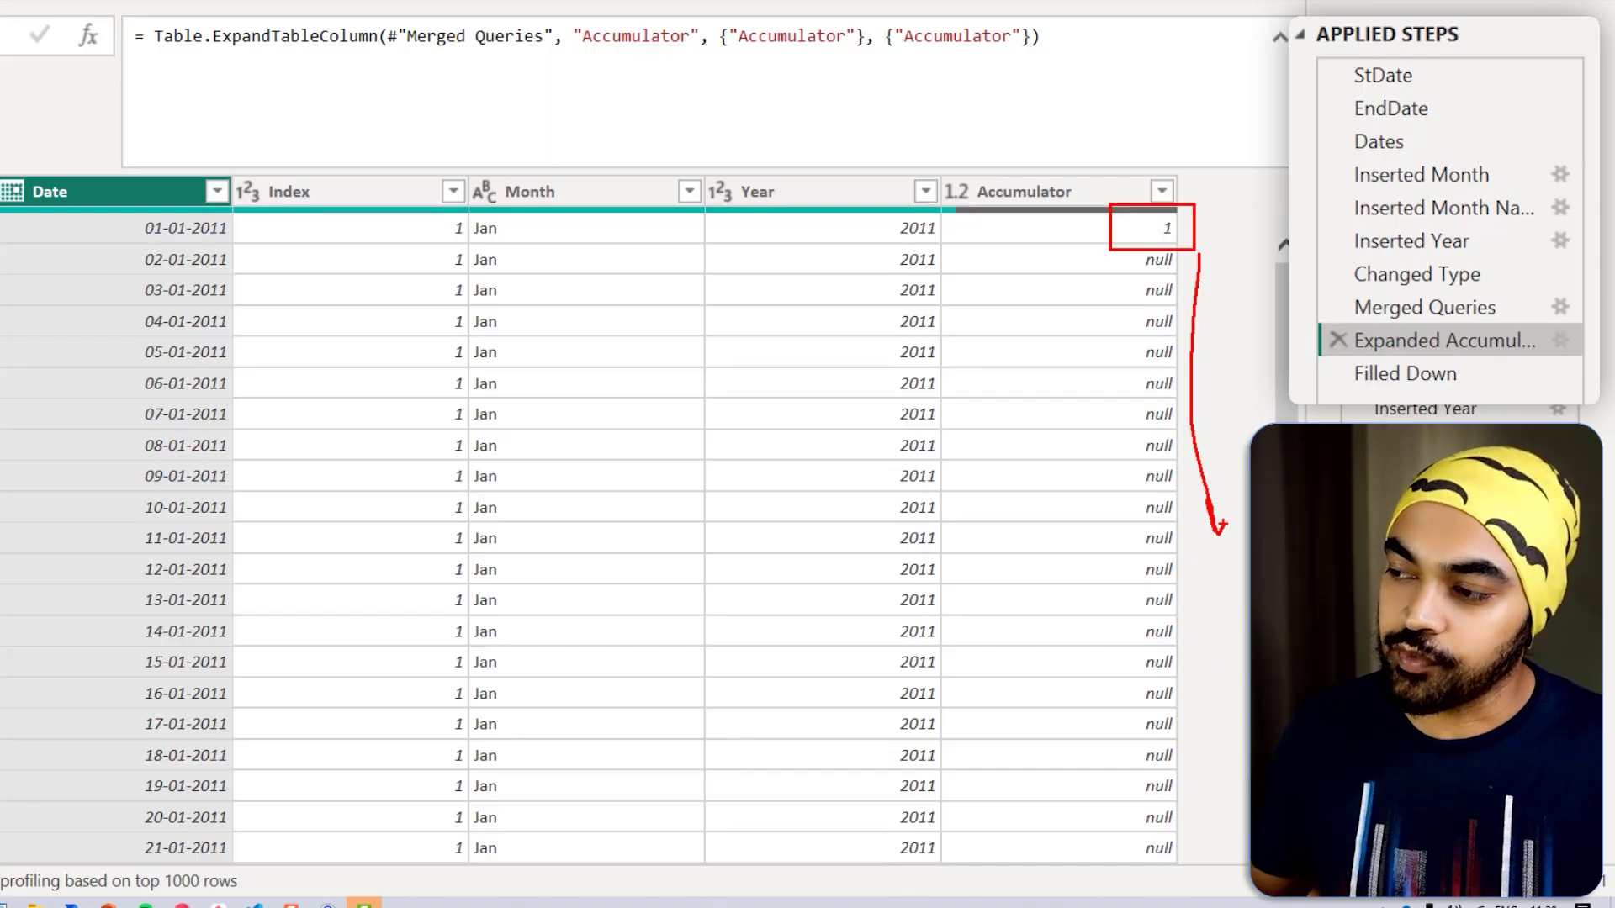
scroll(1169, 570, "down", 10)
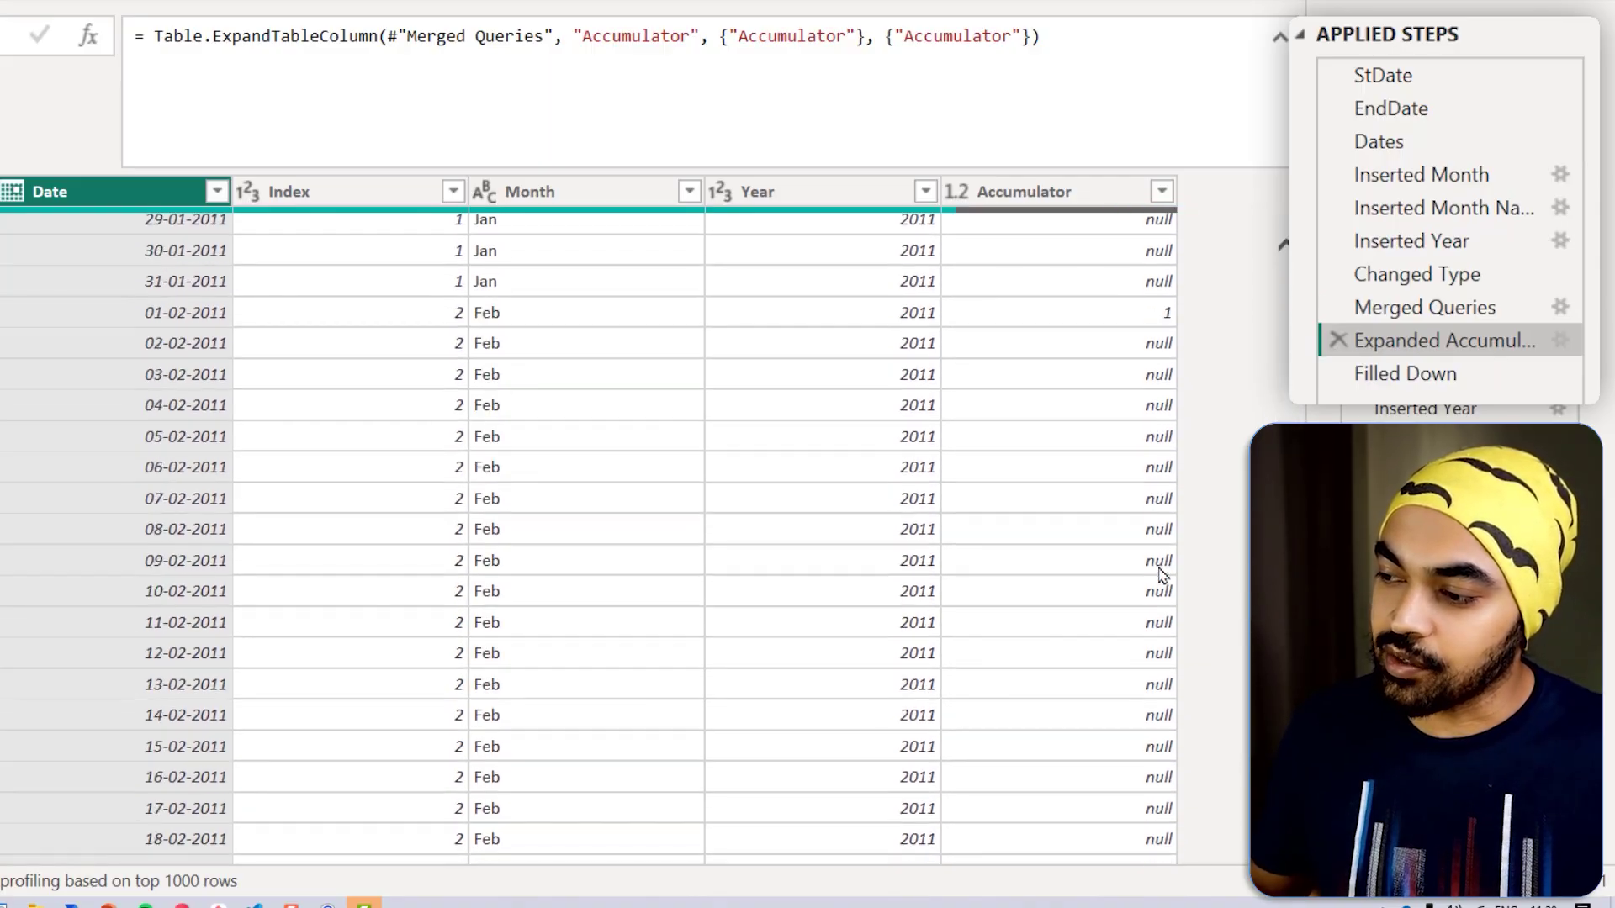
scroll(1162, 575, "down", 20)
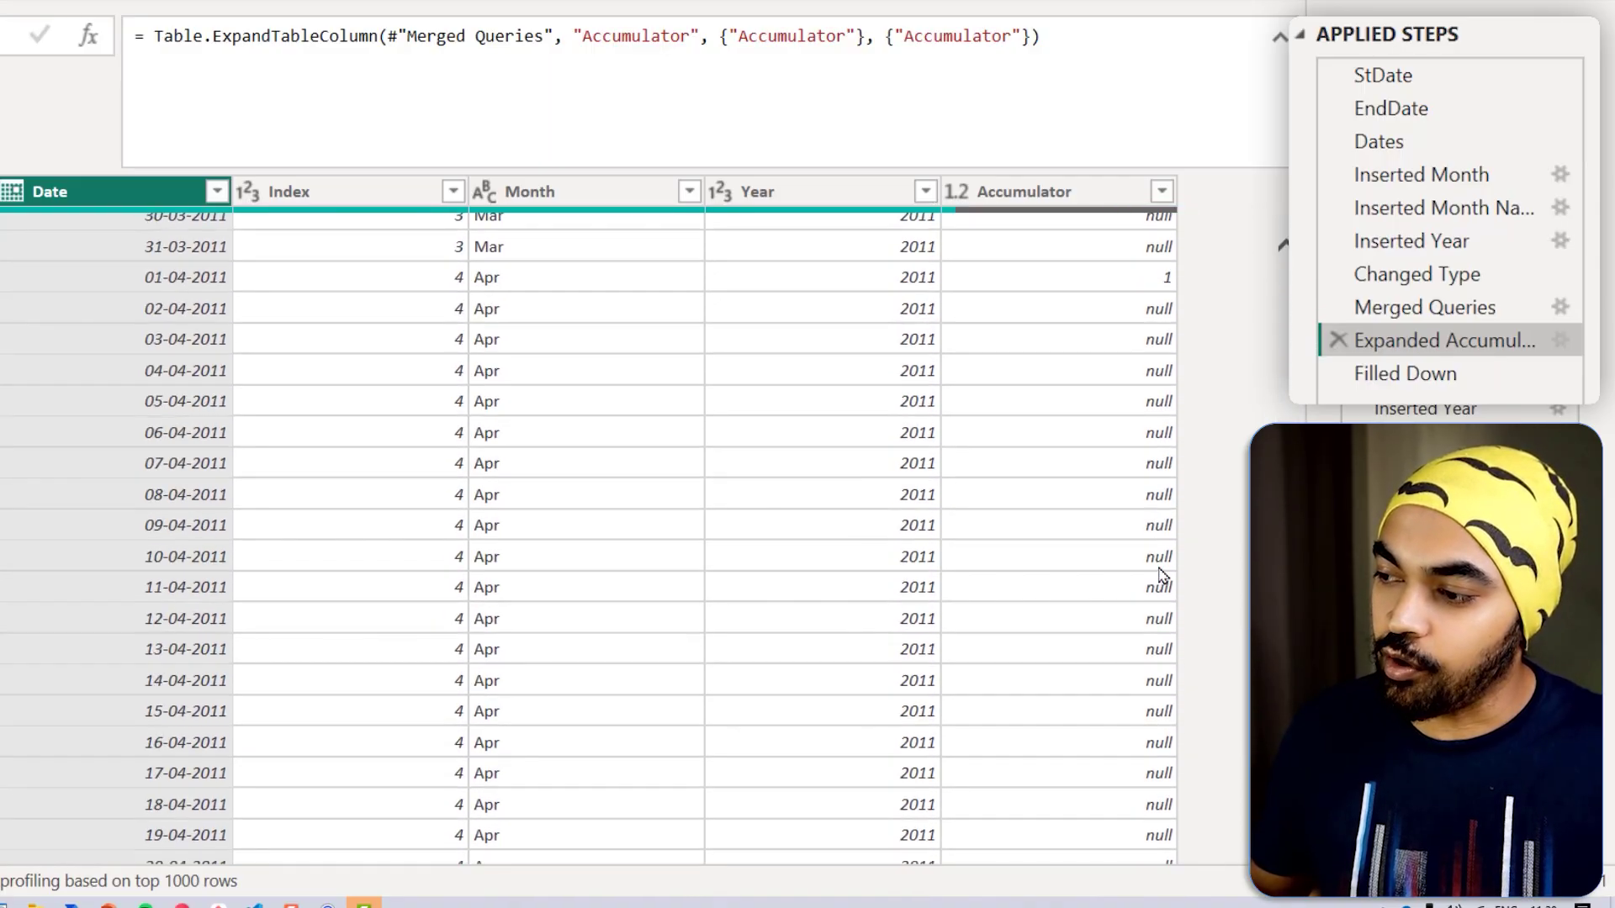
scroll(1163, 578, "down", 5)
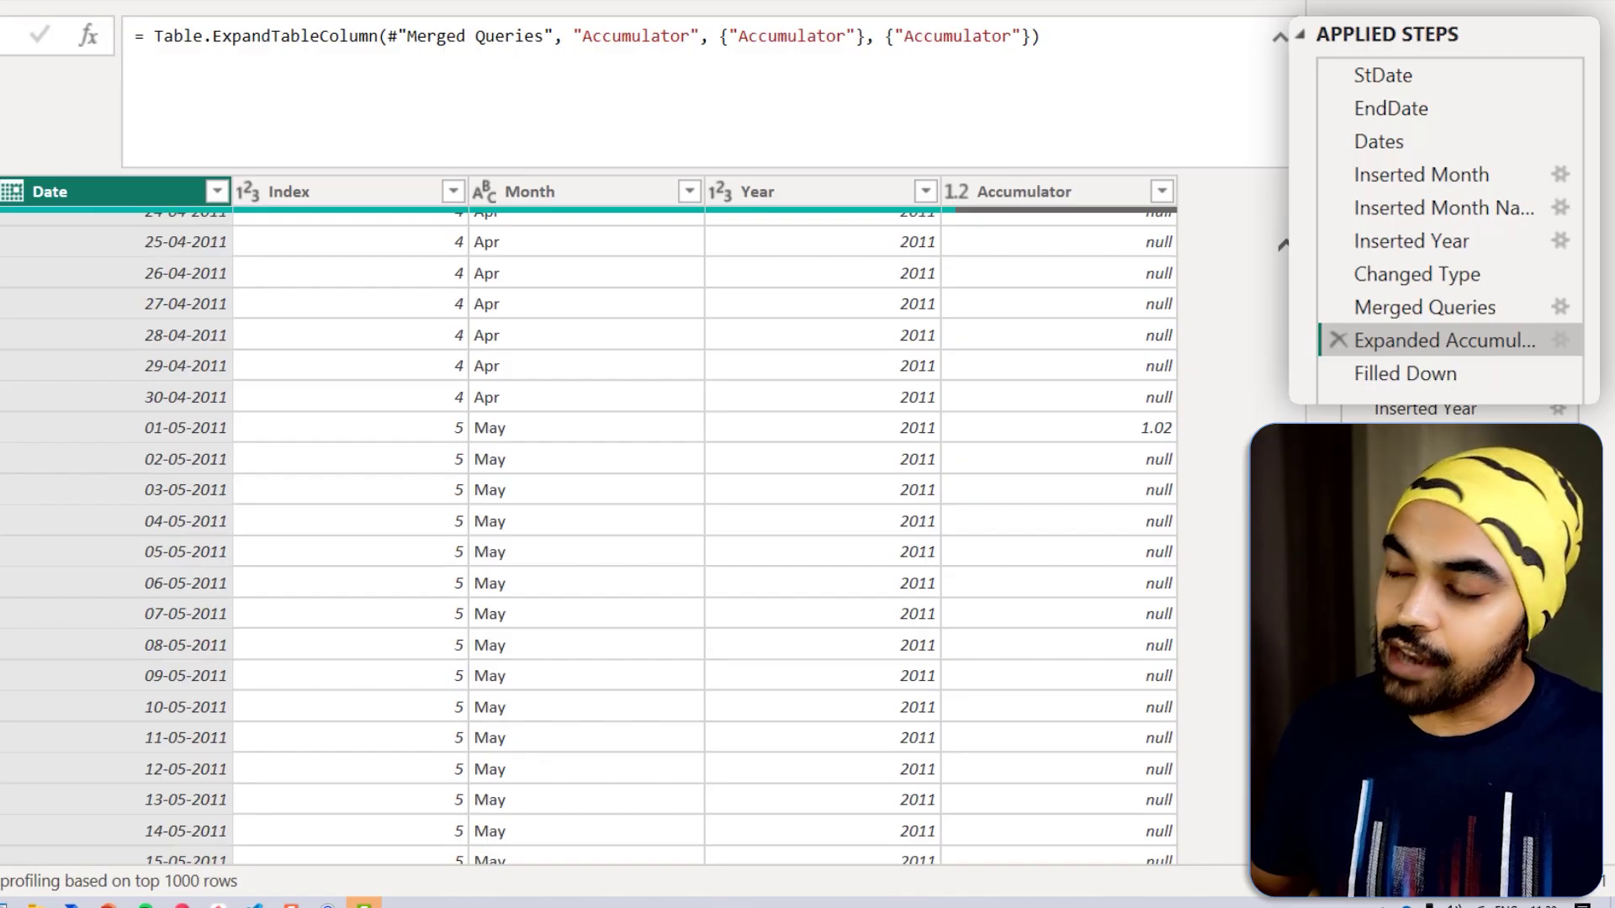
mouse_move(1186, 417)
left_mouse_down()
mouse_move(1167, 456)
mouse_move(1174, 413)
mouse_move(1194, 596)
left_mouse_up()
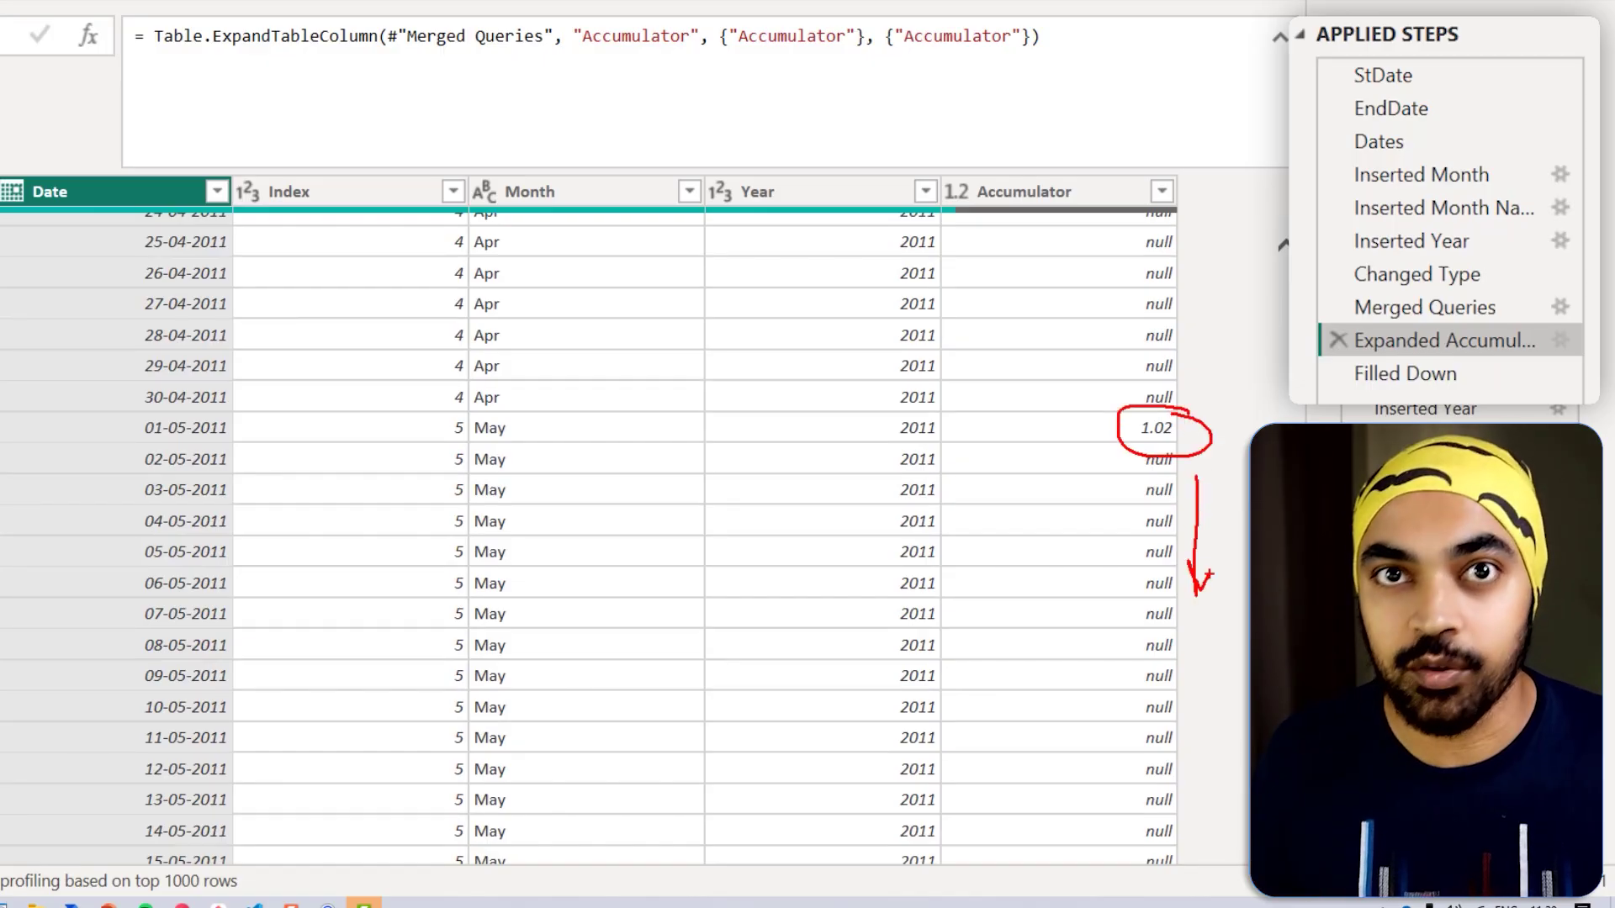
key("Escape")
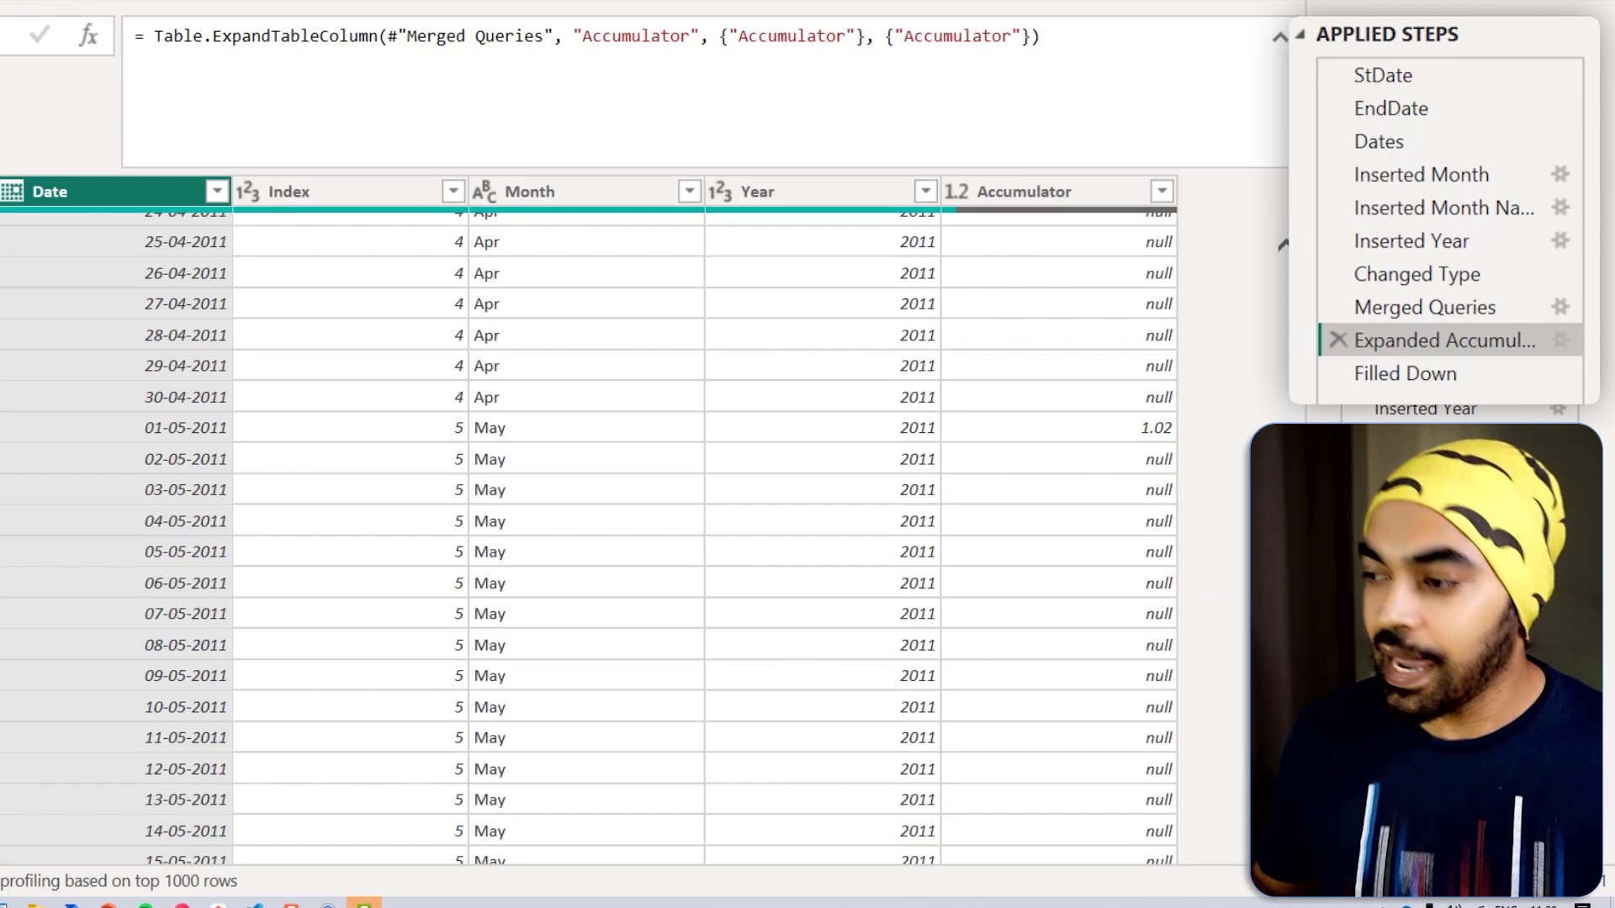
Step: Scroll through the Filled Down step's now-filled Accumulator values
left_click(1400, 380)
scroll(1188, 483, "down", 15)
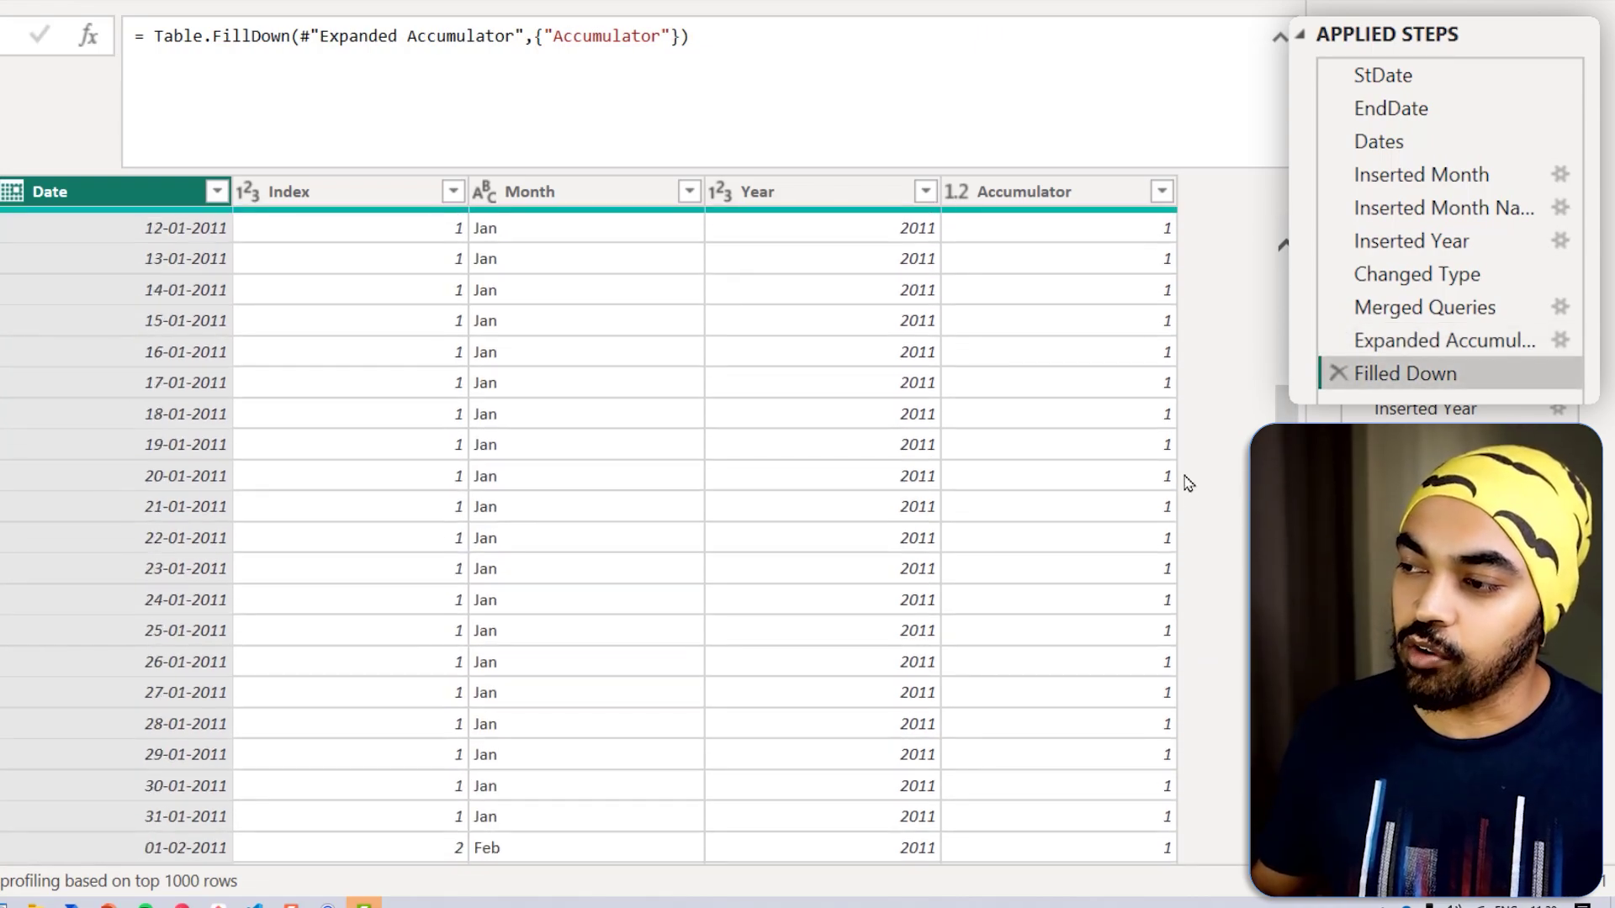
scroll(1188, 483, "down", 20)
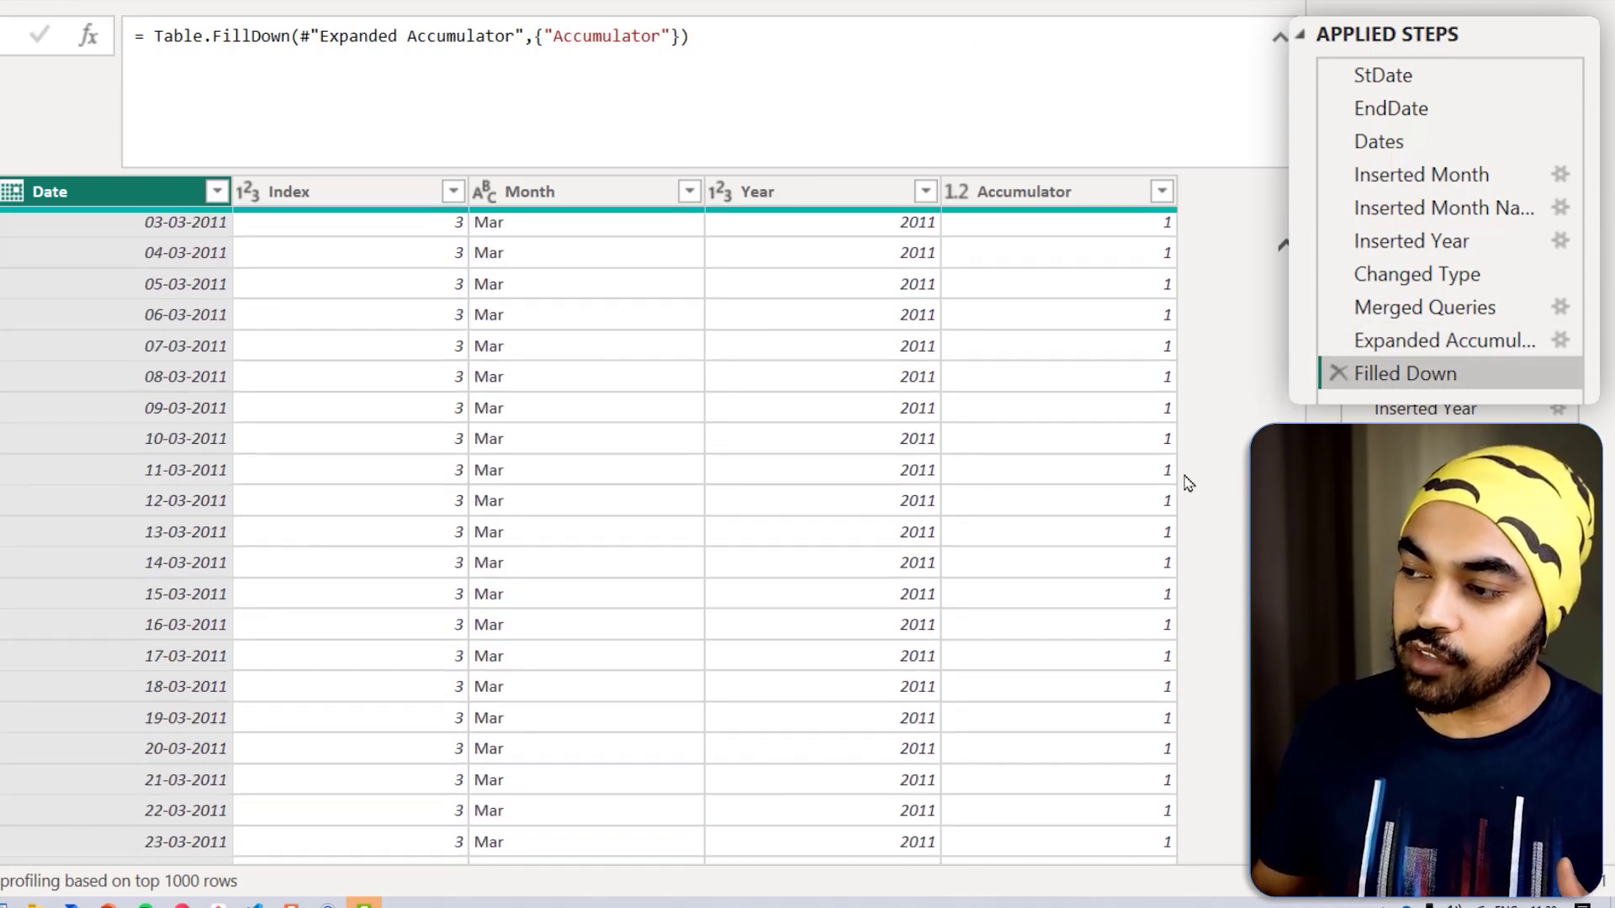
scroll(1187, 483, "down", 1)
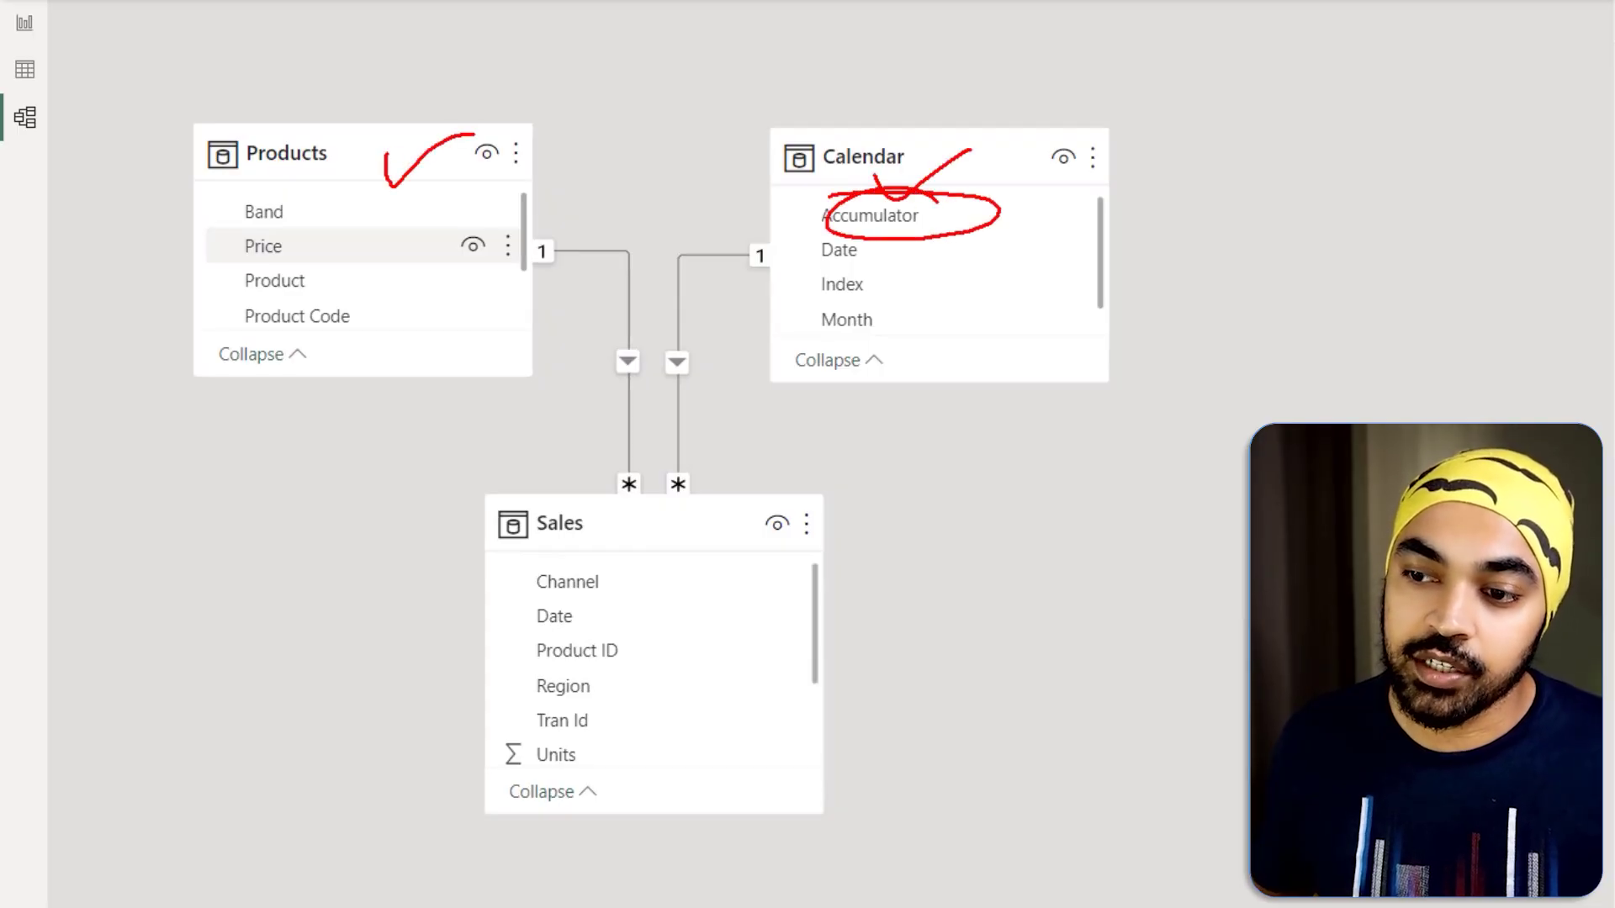
Step: Leave the one-to-many model diagram for the Modeling Price Increase report page
mouse_move(639, 525)
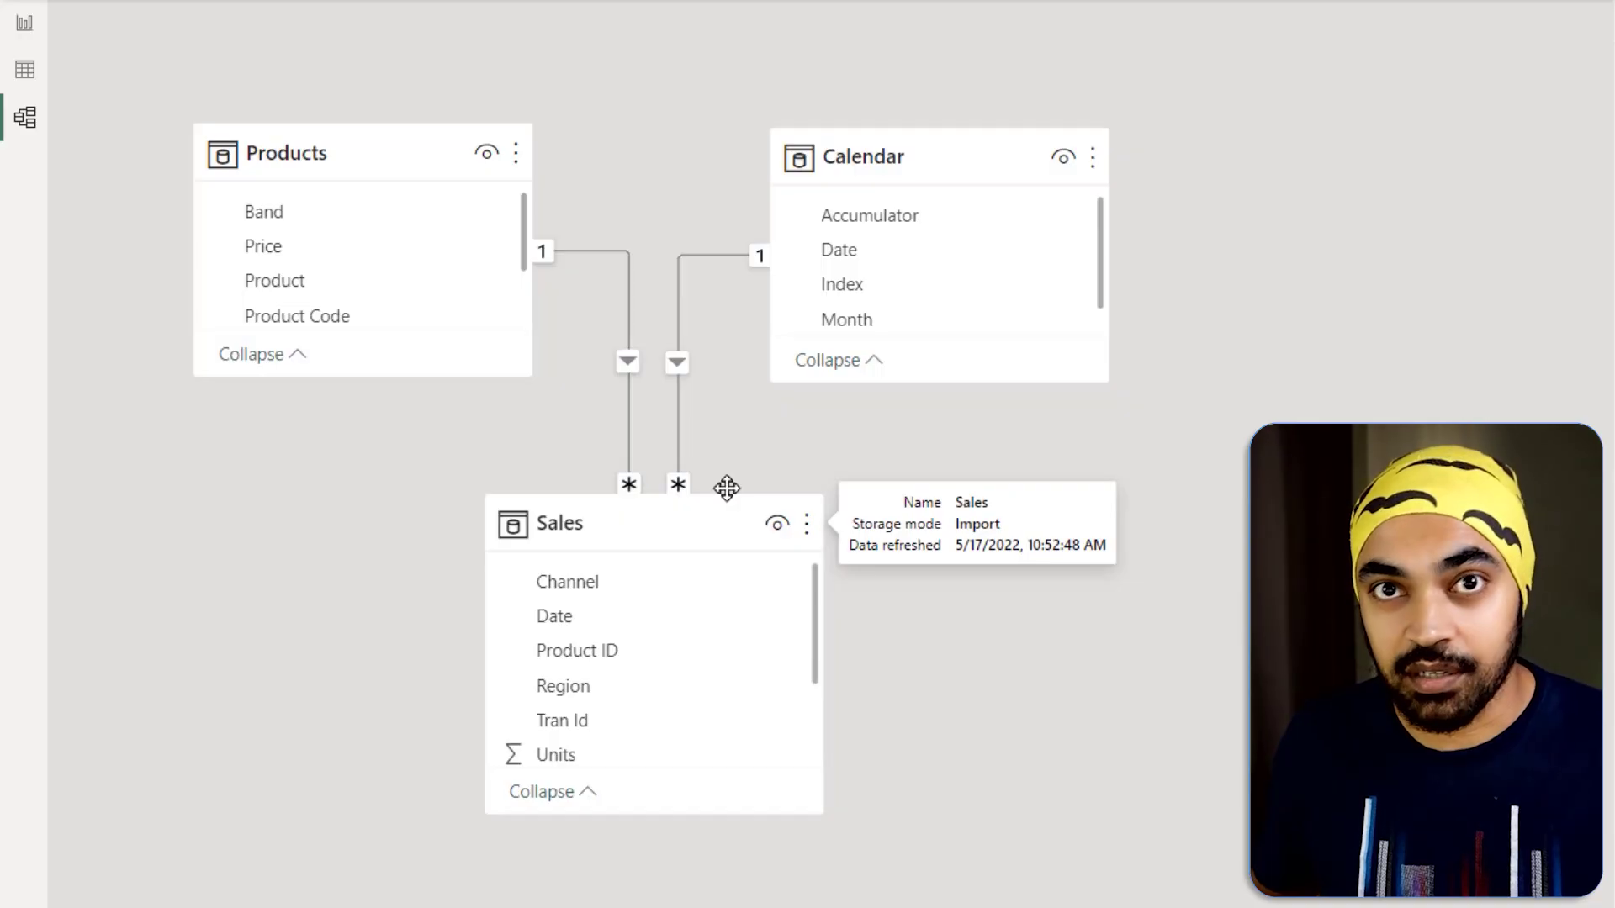
left_click(23, 27)
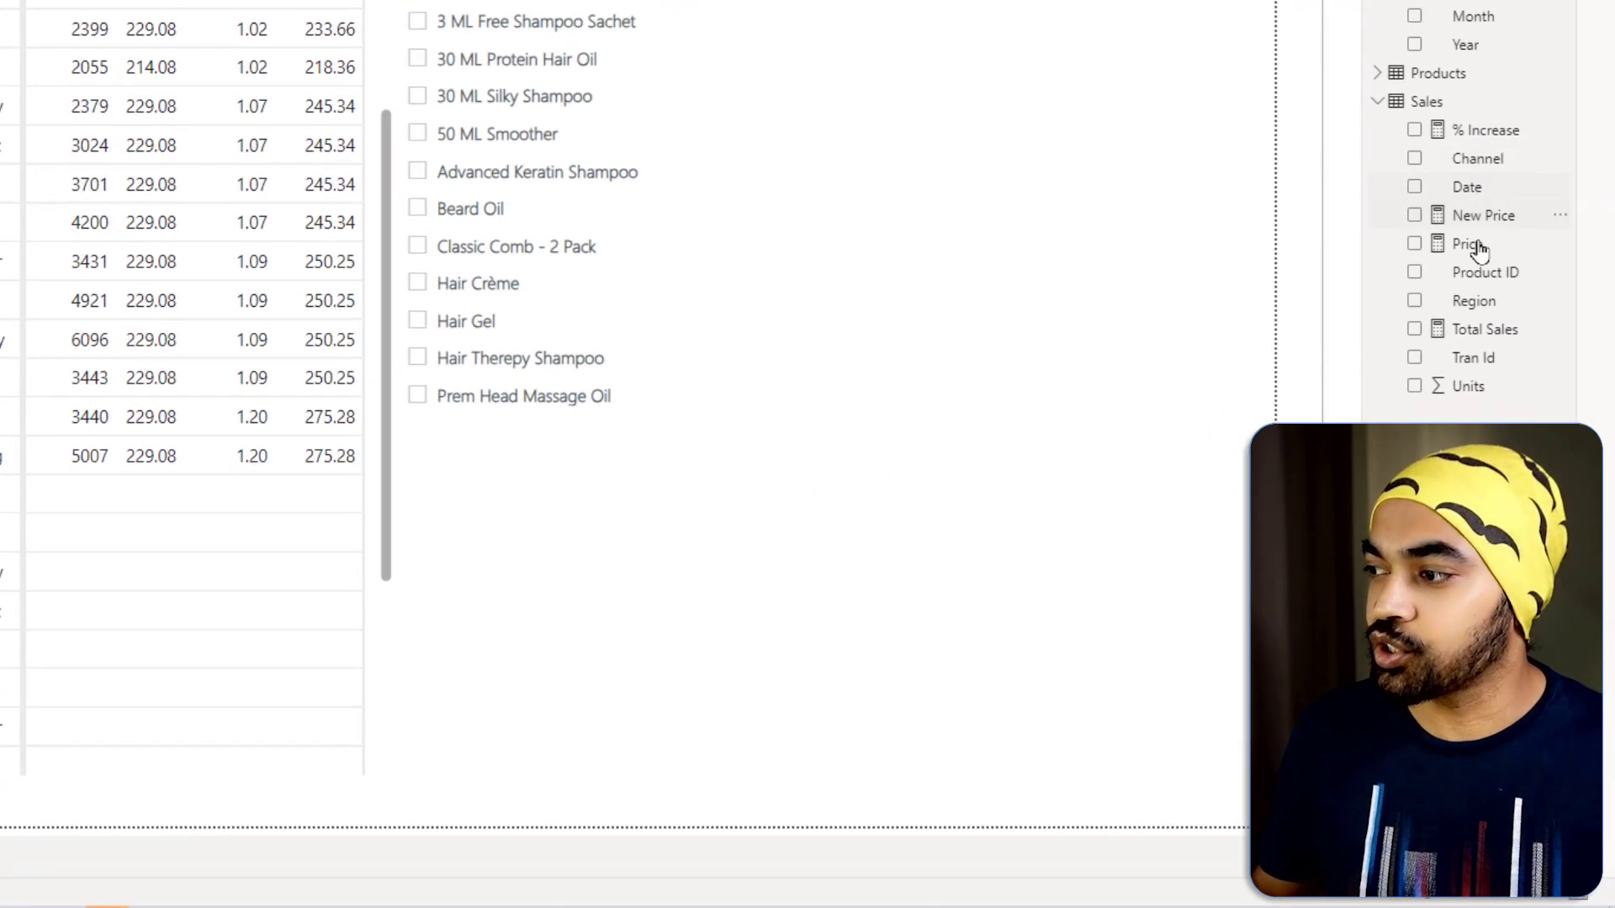
left_click(1477, 330)
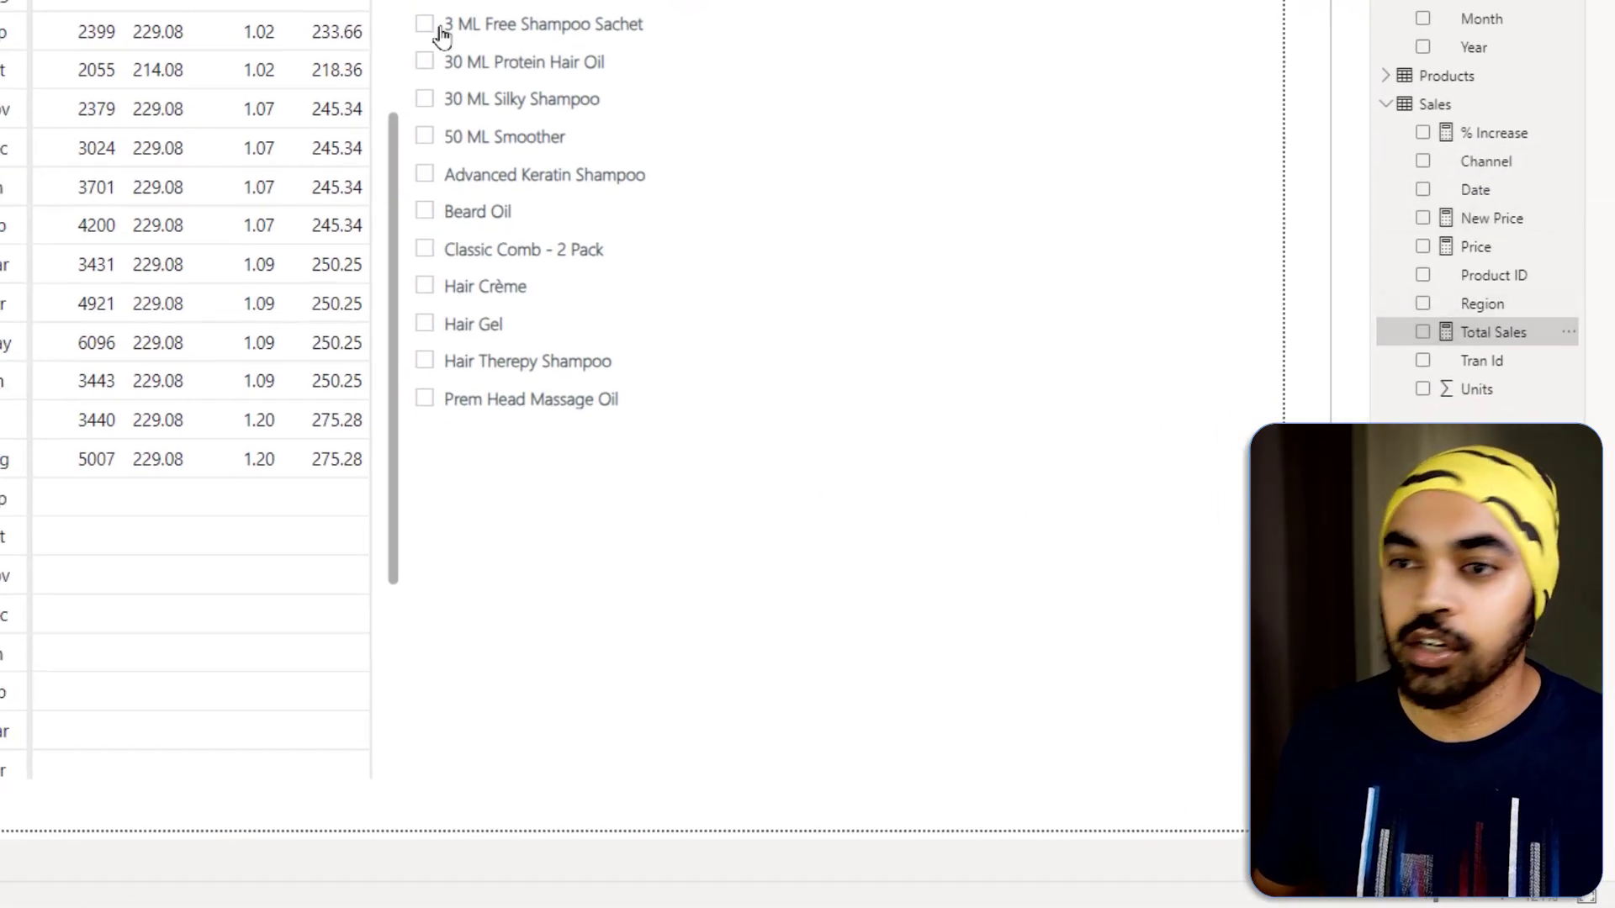
left_click(115, 74)
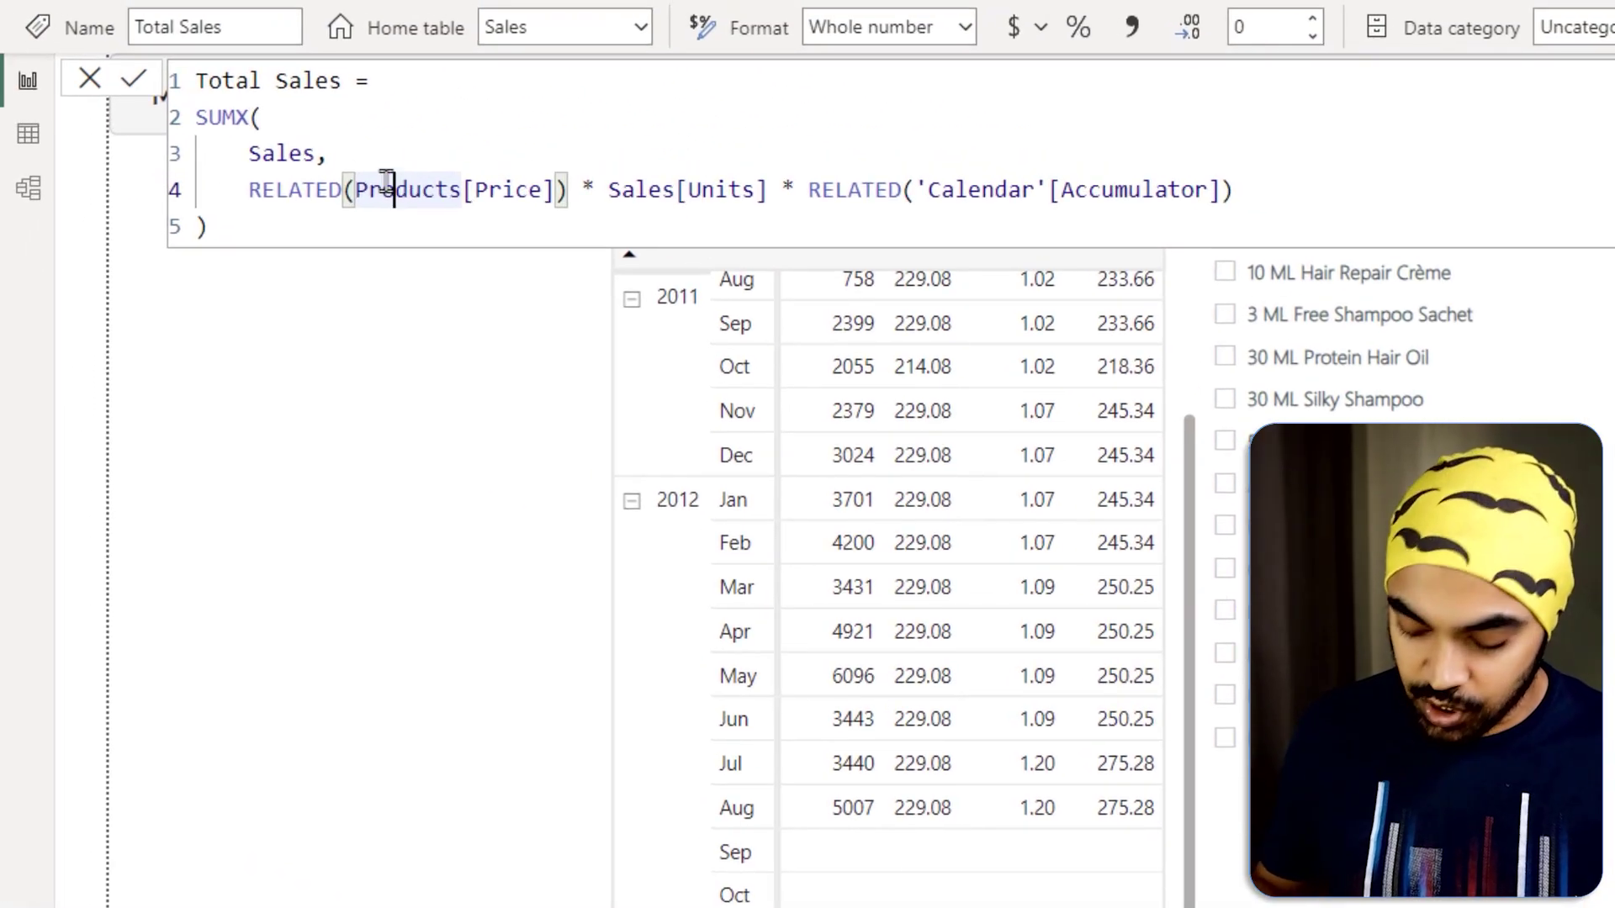
scroll(386, 183, "up", 1)
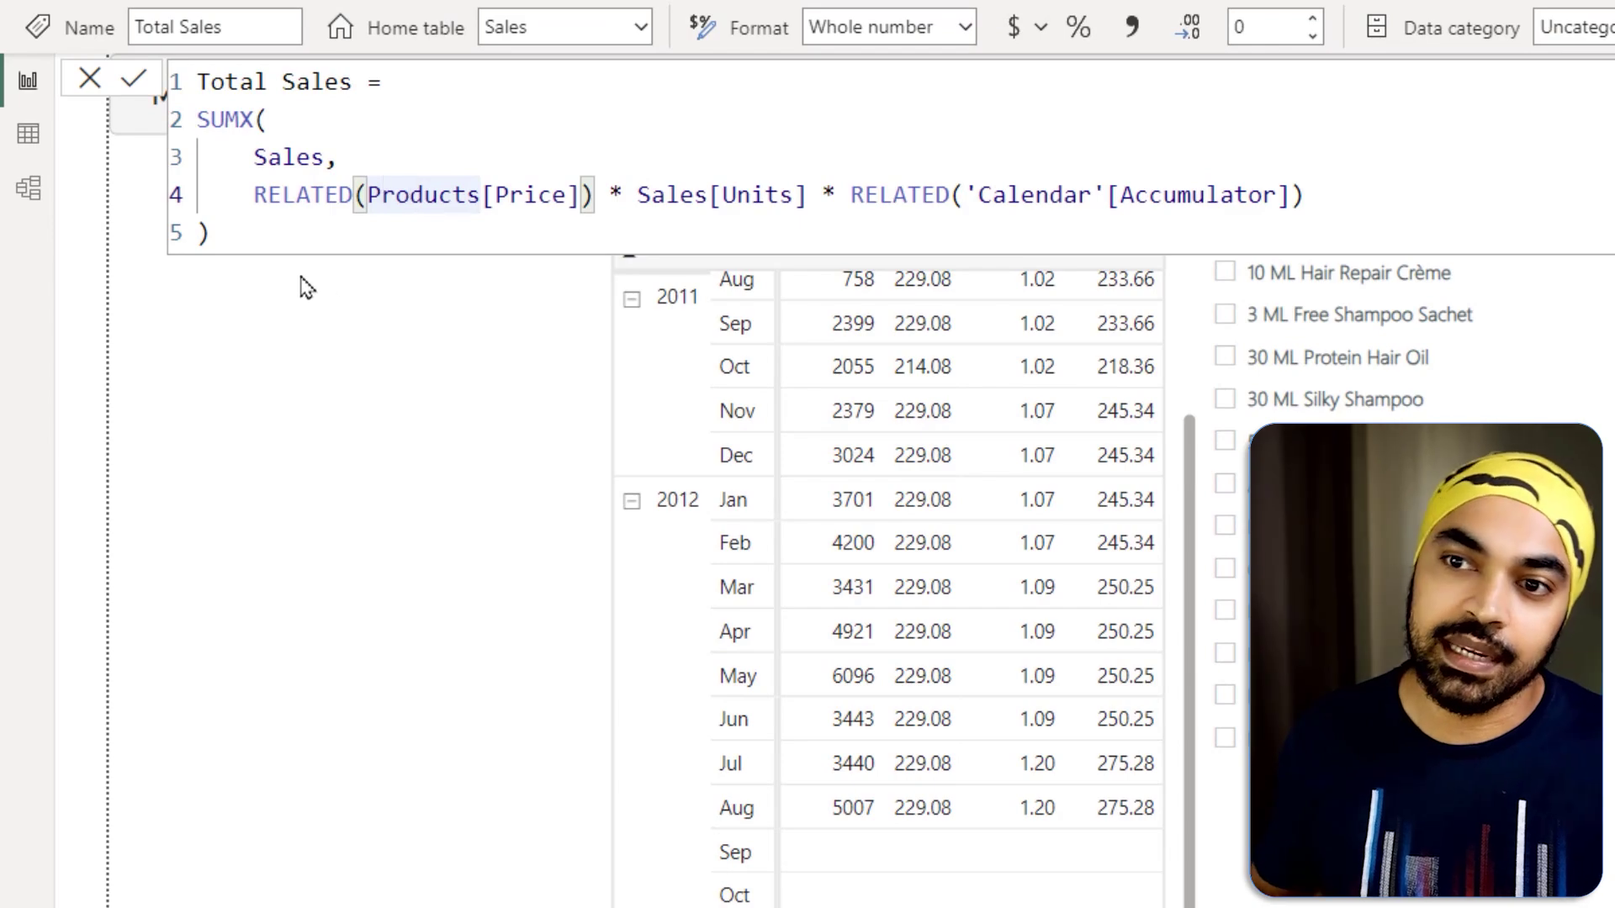
left_click_drag(257, 181, 311, 172)
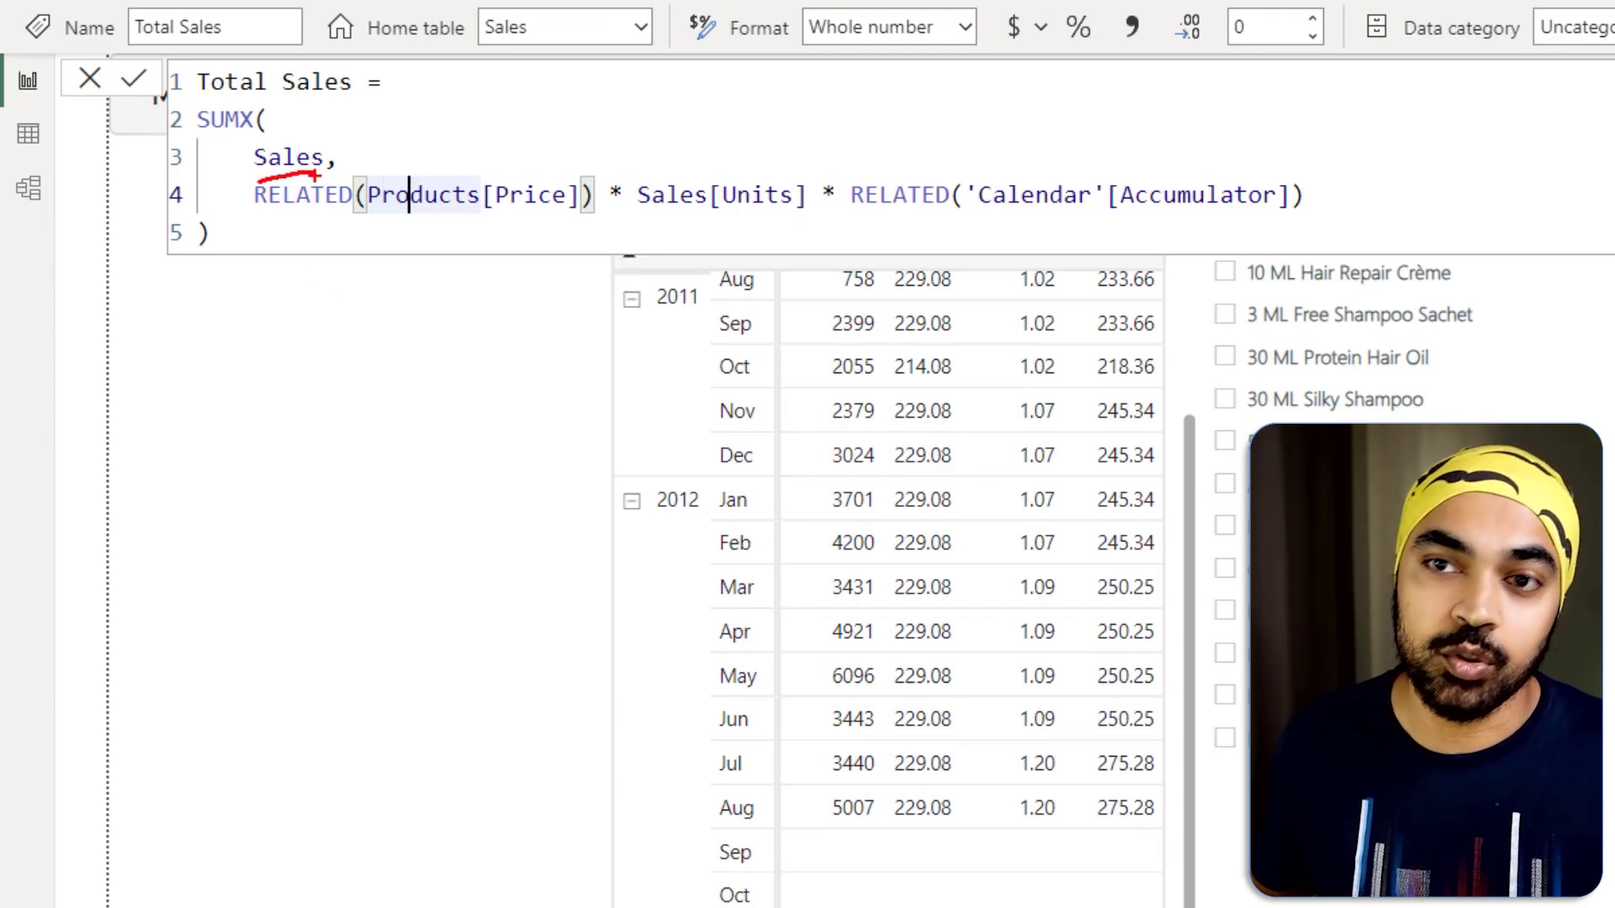
left_click_drag(261, 234, 544, 237)
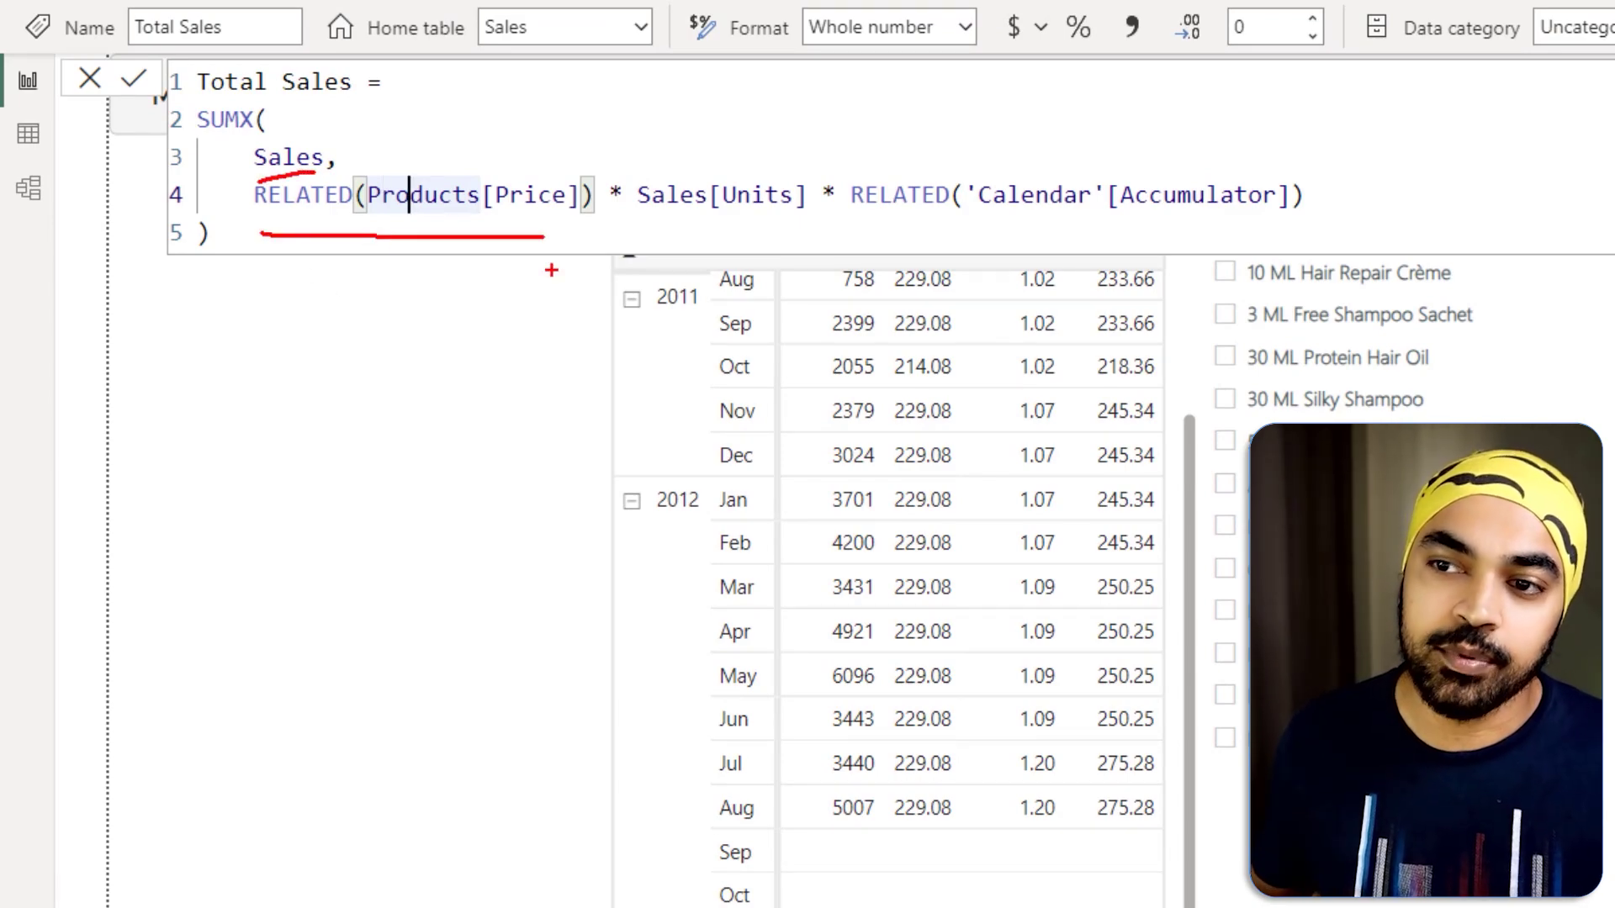
left_click_drag(647, 227, 769, 223)
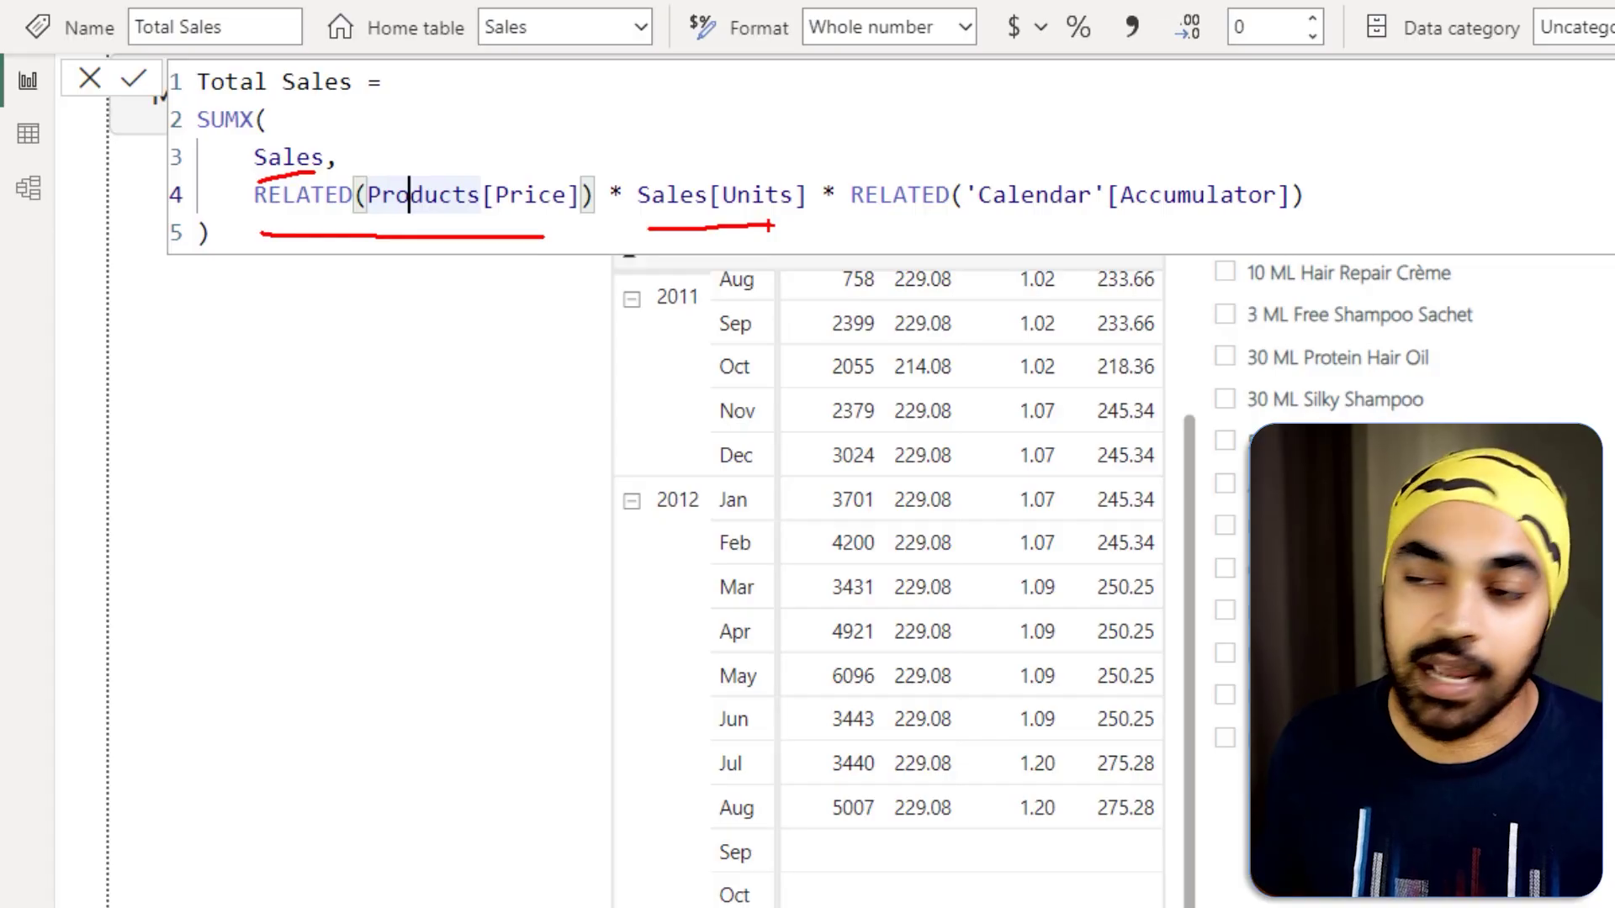
left_click_drag(962, 222, 1169, 222)
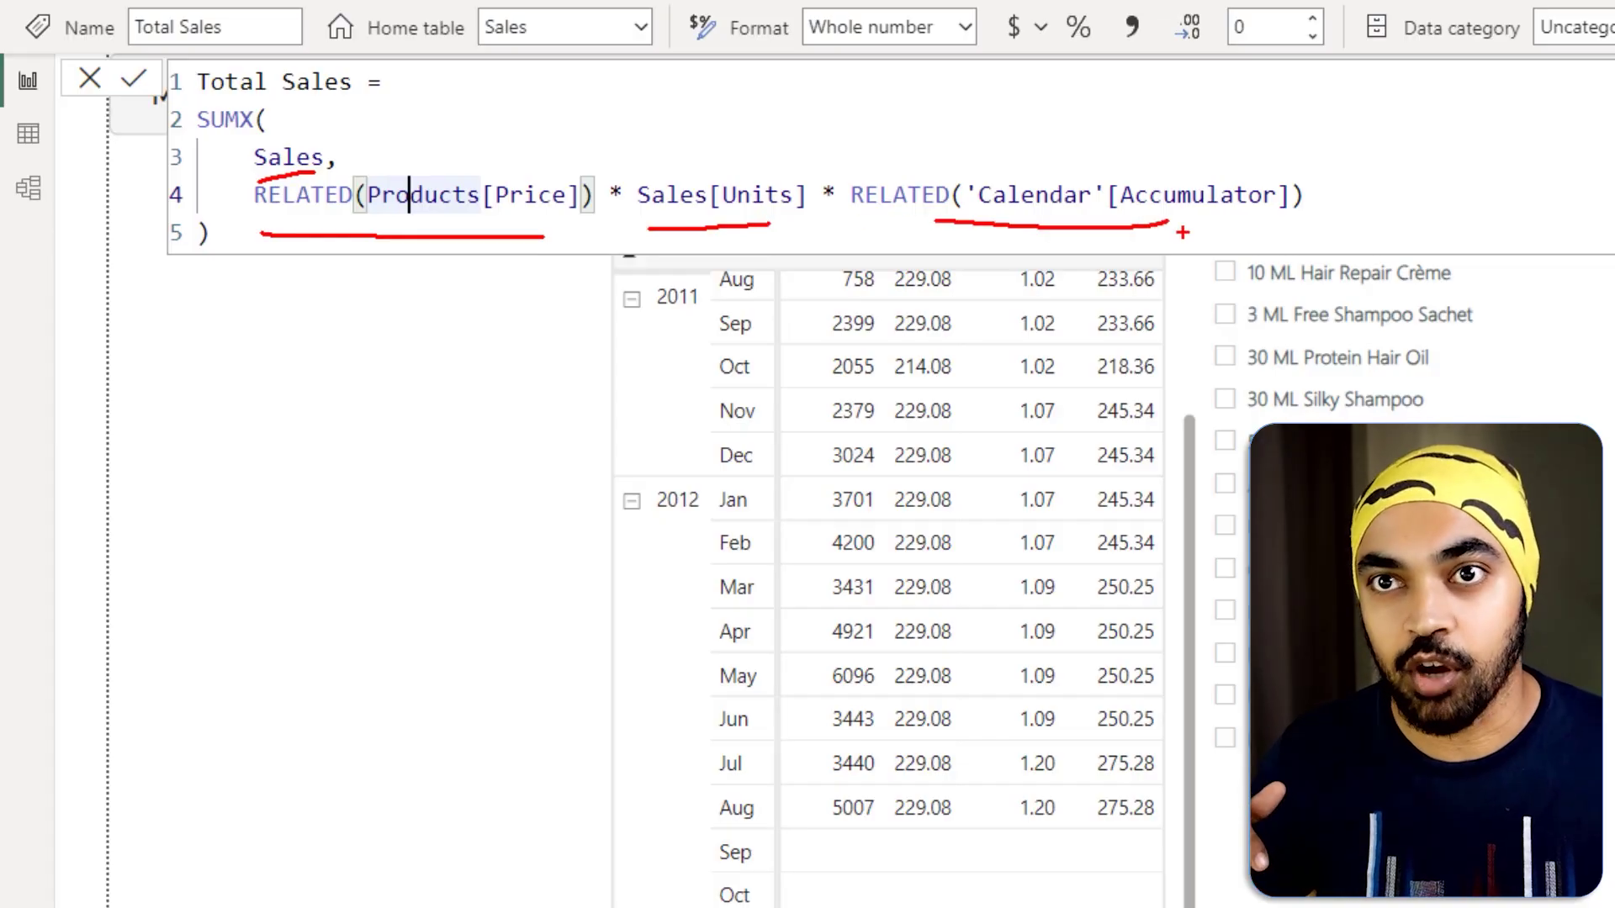
key("Escape")
left_click(461, 312)
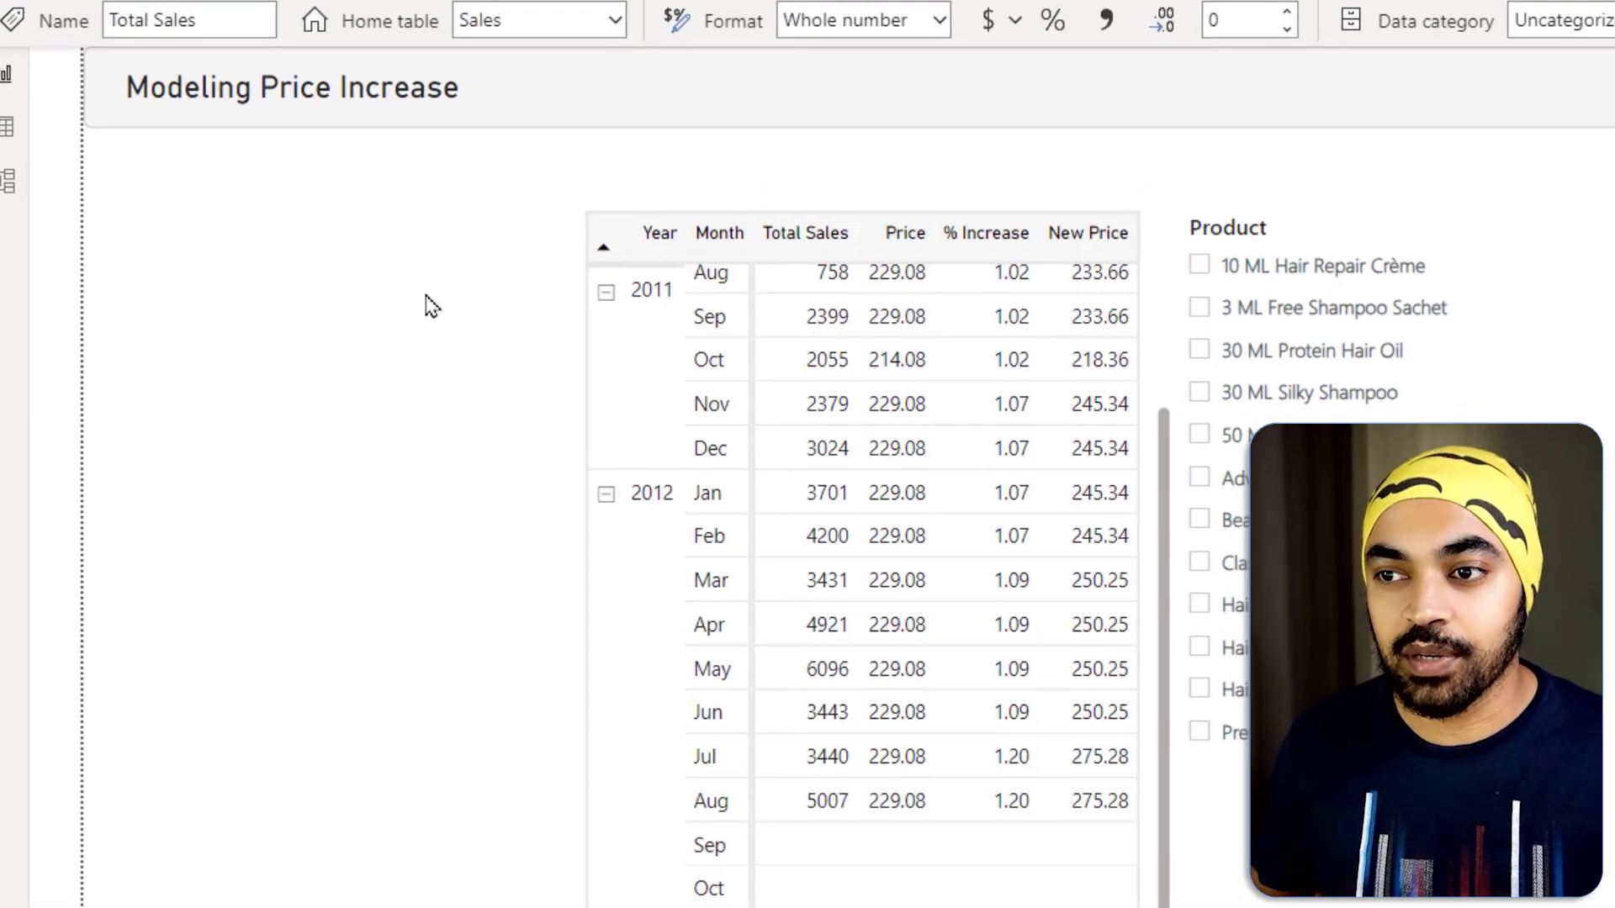
scroll(499, 388, "up", 3)
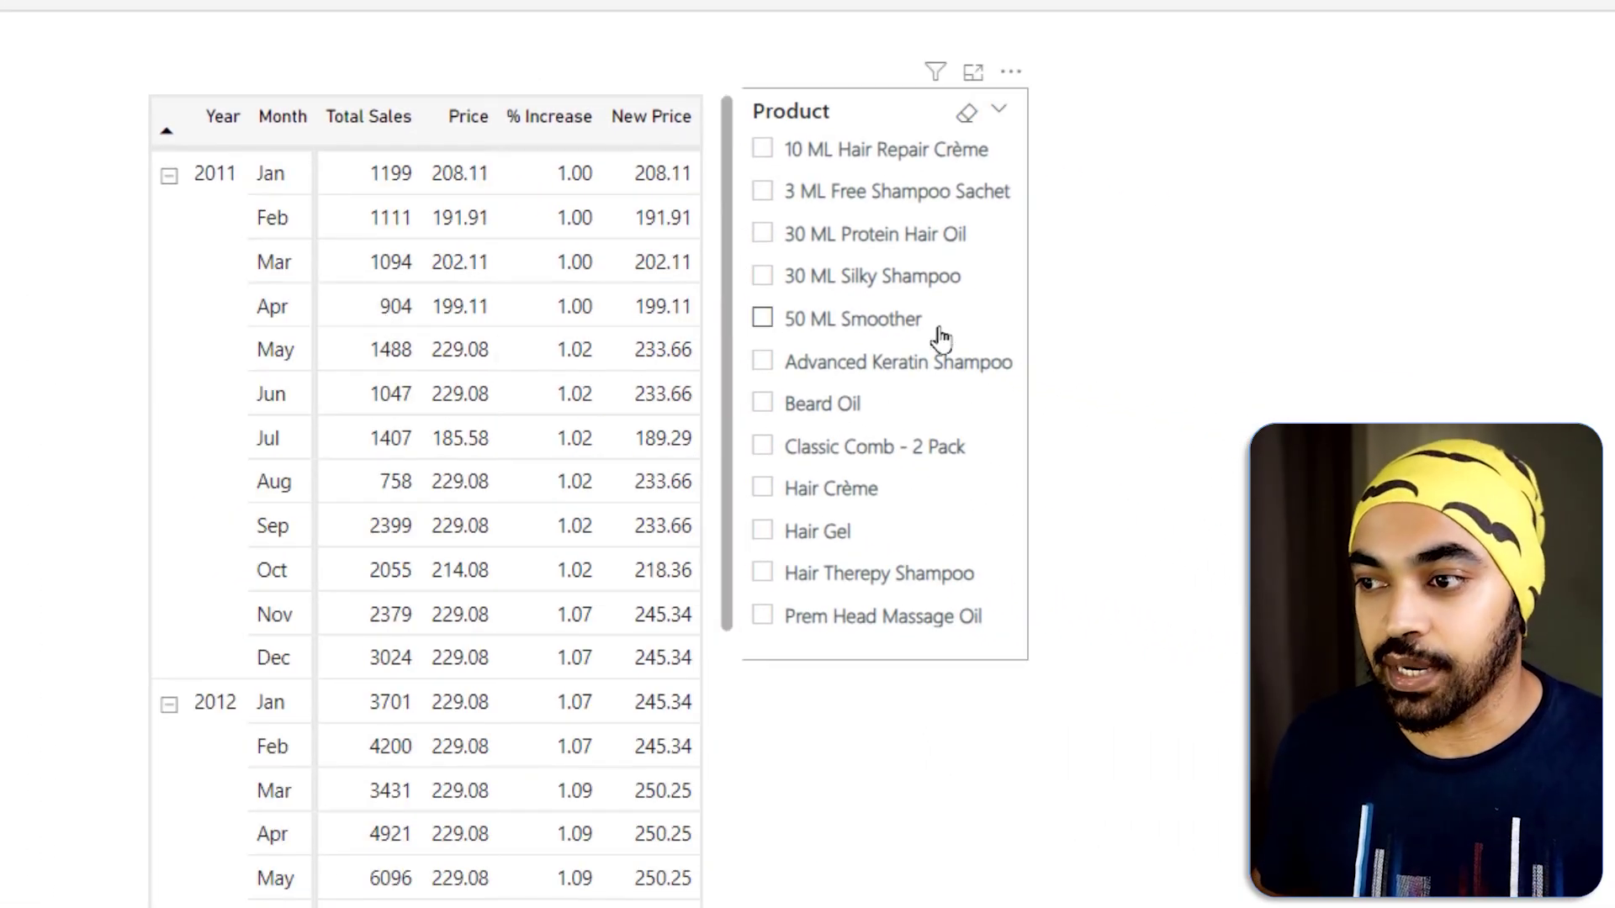
Step: Filter to 50 ML Smoother and mark its monthly Price, % Increase and New Price values
left_click(880, 330)
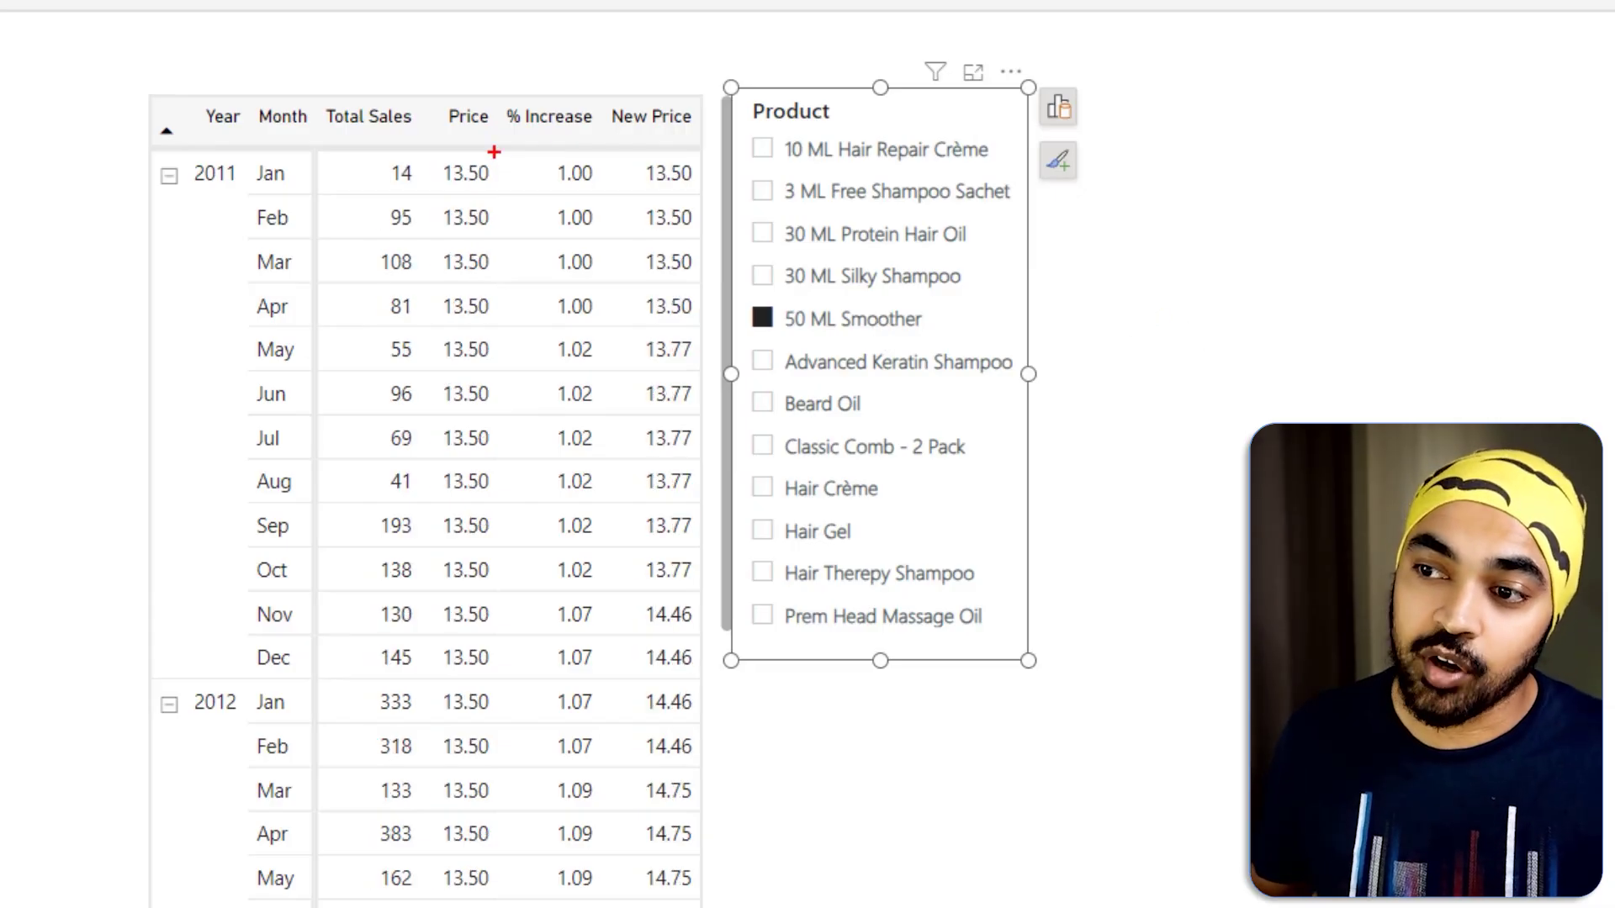
mouse_move(494, 153)
left_mouse_down()
mouse_move(511, 501)
mouse_move(497, 609)
left_mouse_up()
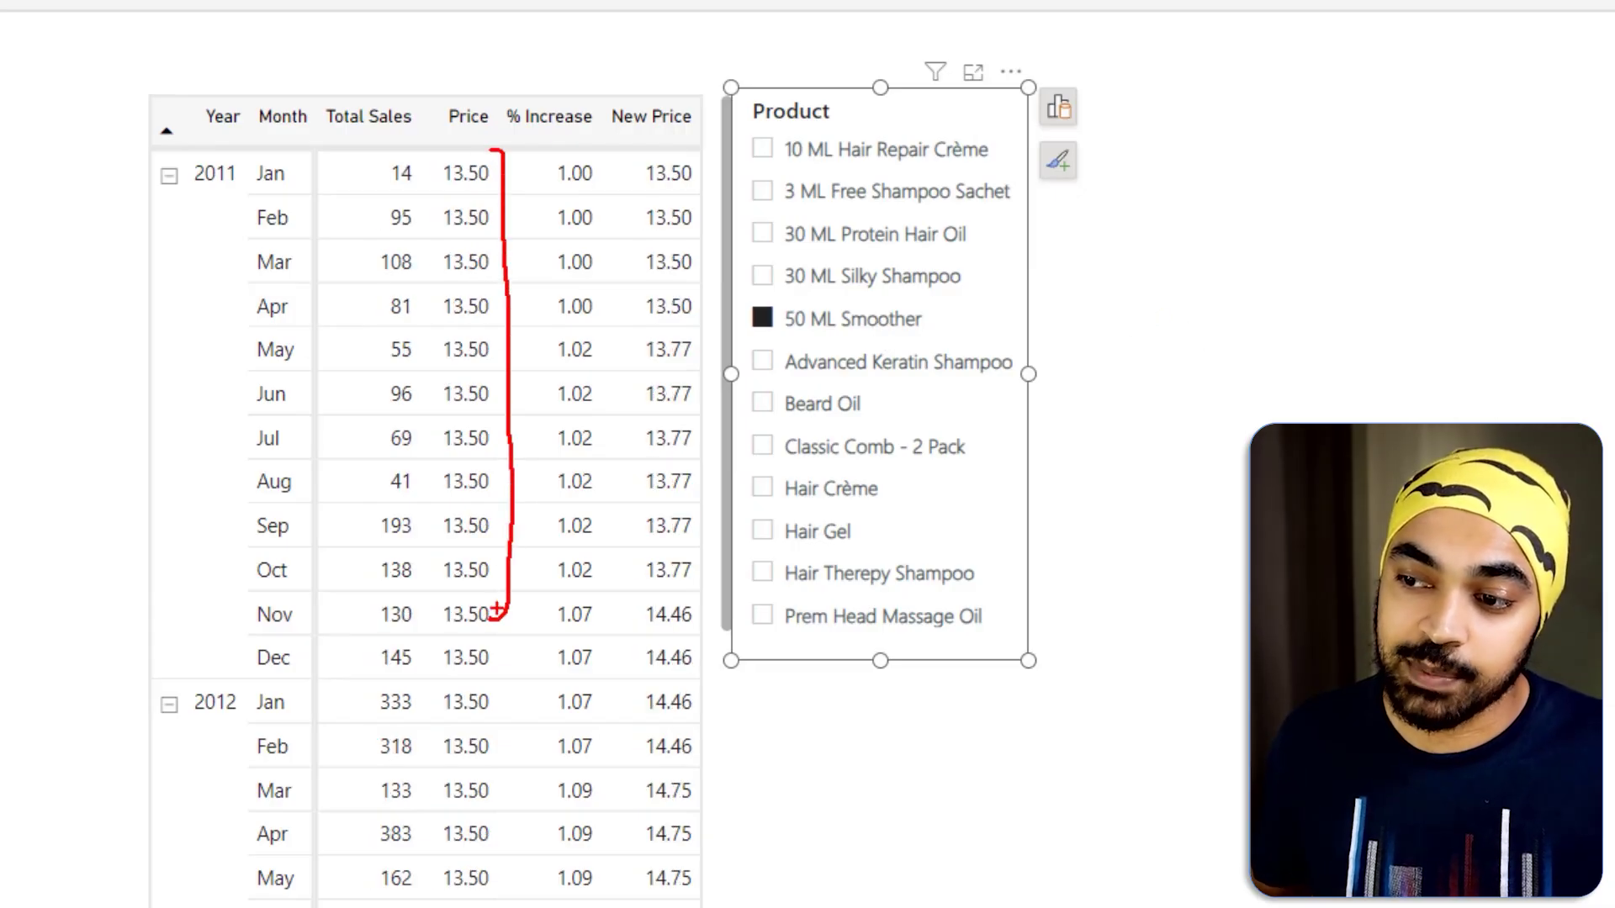
mouse_move(549, 144)
left_mouse_down()
mouse_move(528, 168)
mouse_move(532, 626)
left_mouse_up()
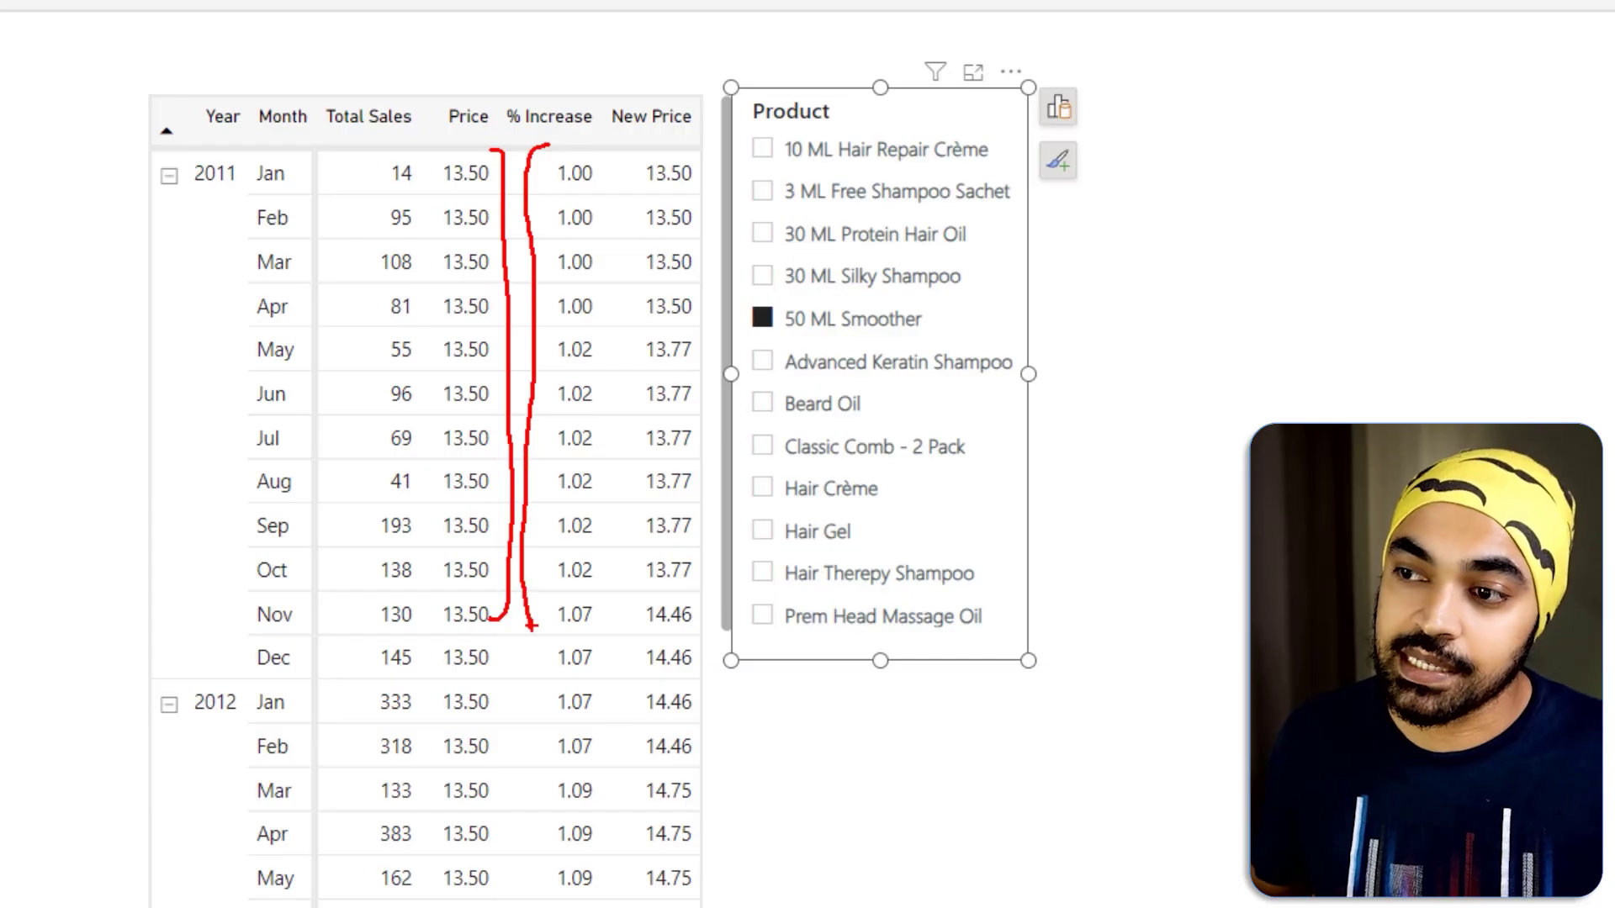
left_click_drag(624, 168, 620, 602)
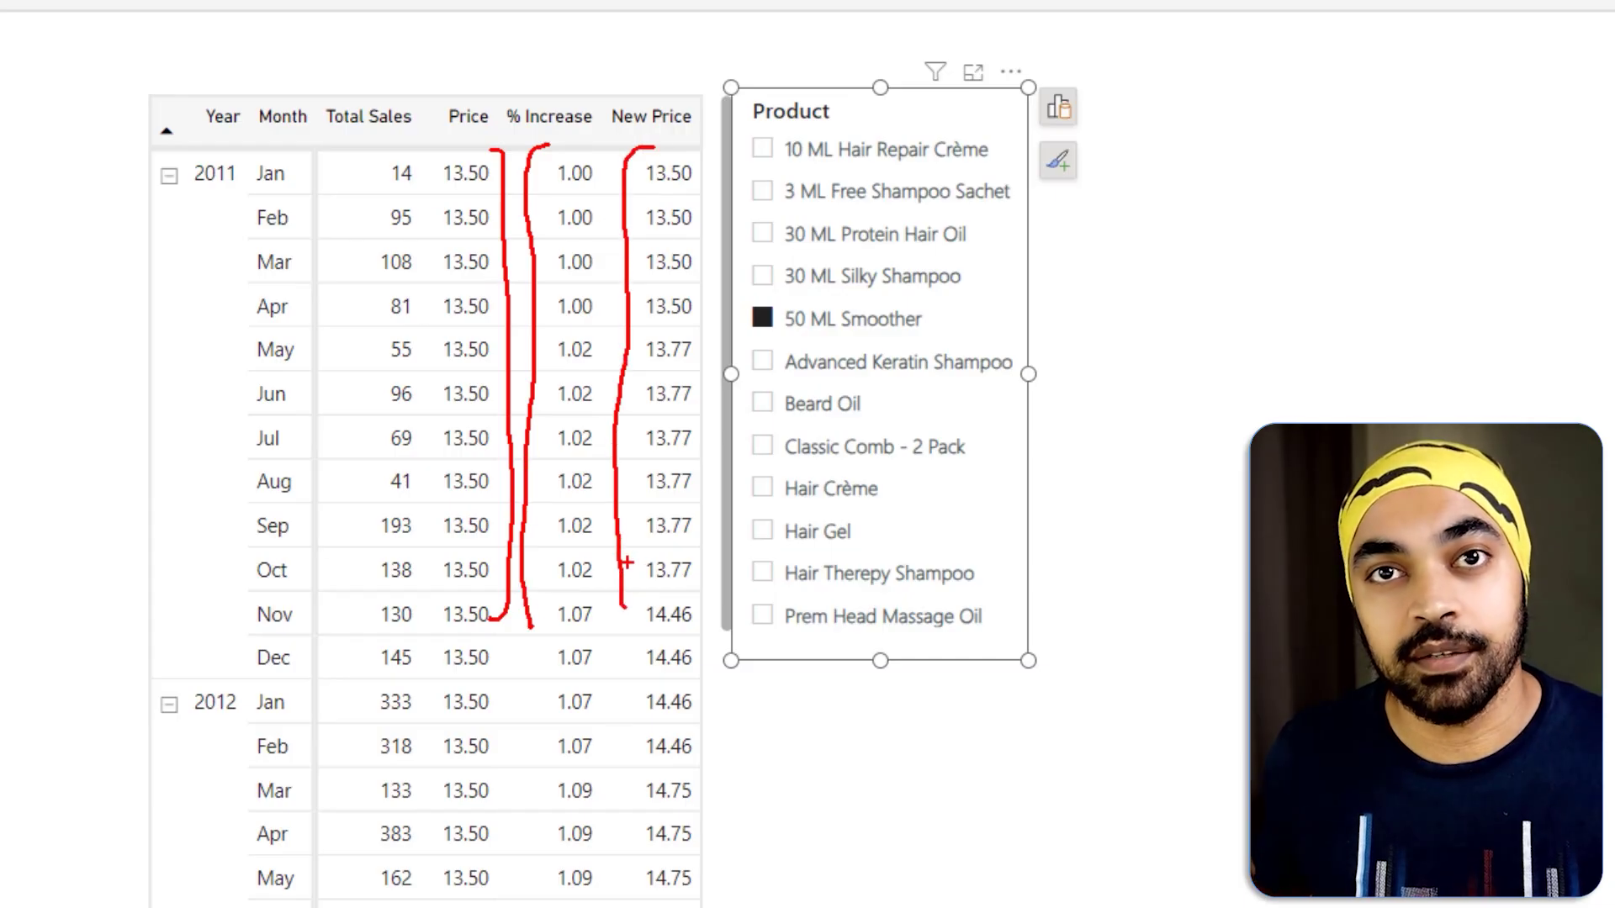
key("Escape")
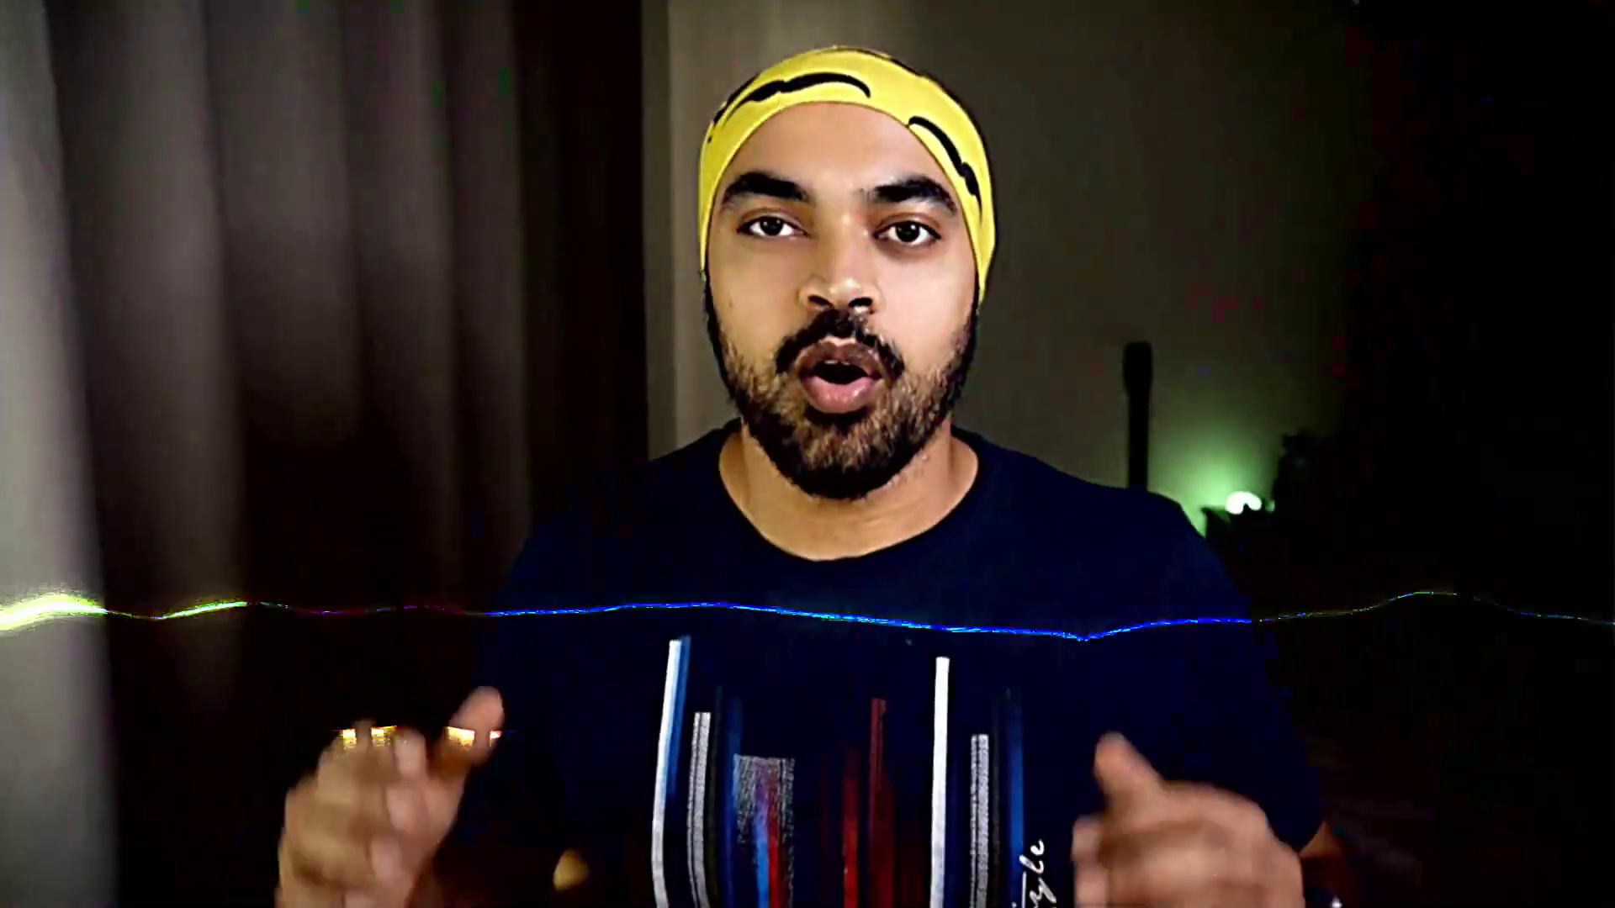